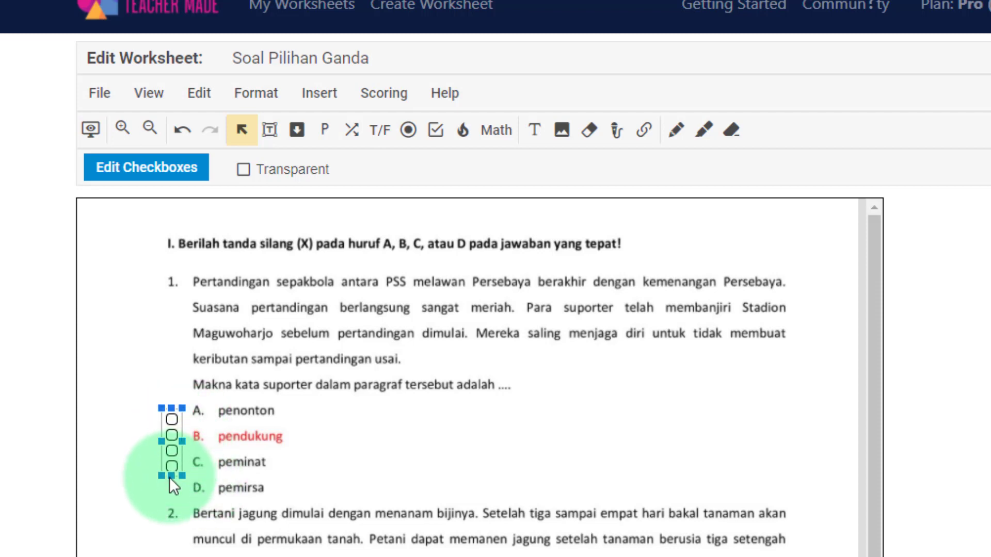
Step: Stretch and move question 1's checkbox group so its four boxes line up with options A to D
drag(169, 477, 171, 511)
click(173, 439)
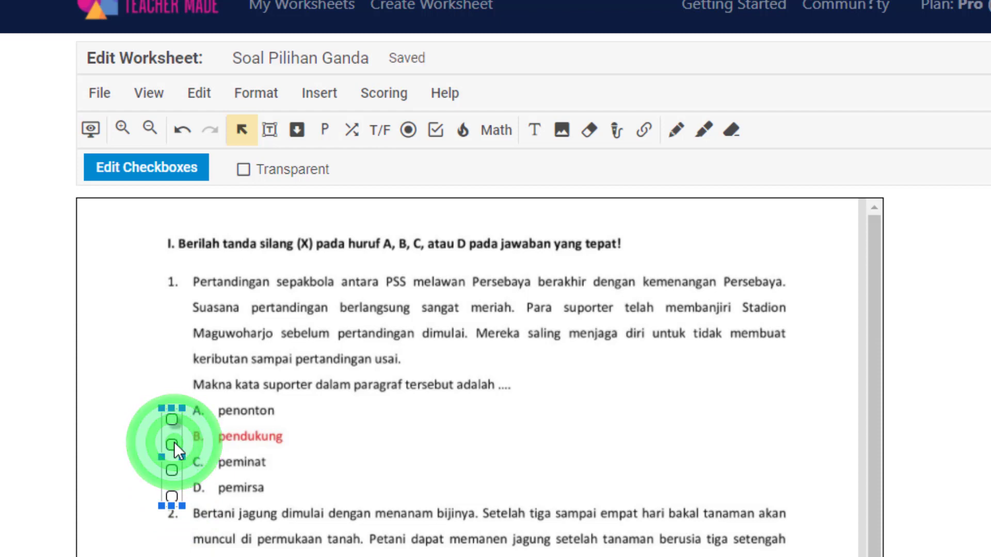
drag(182, 421, 190, 413)
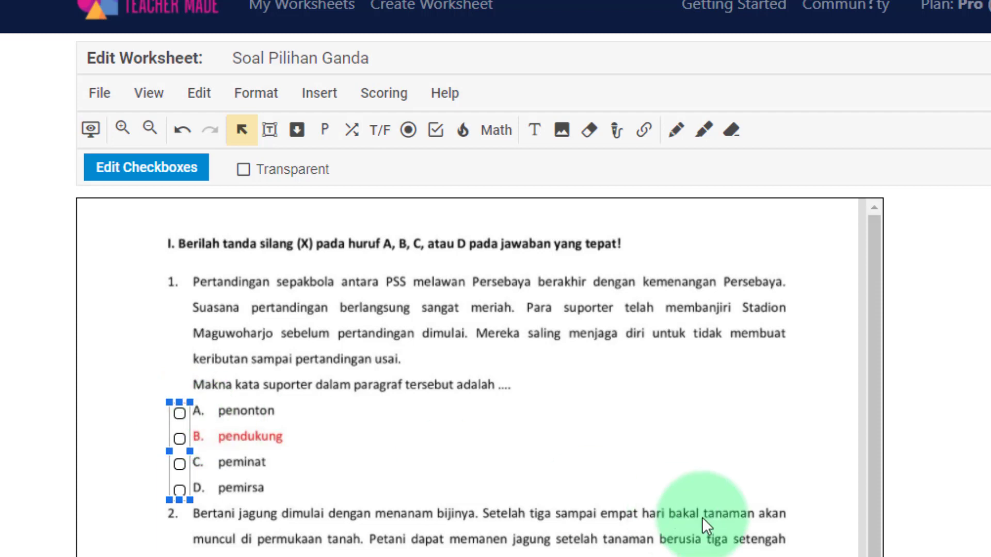
key(Up)
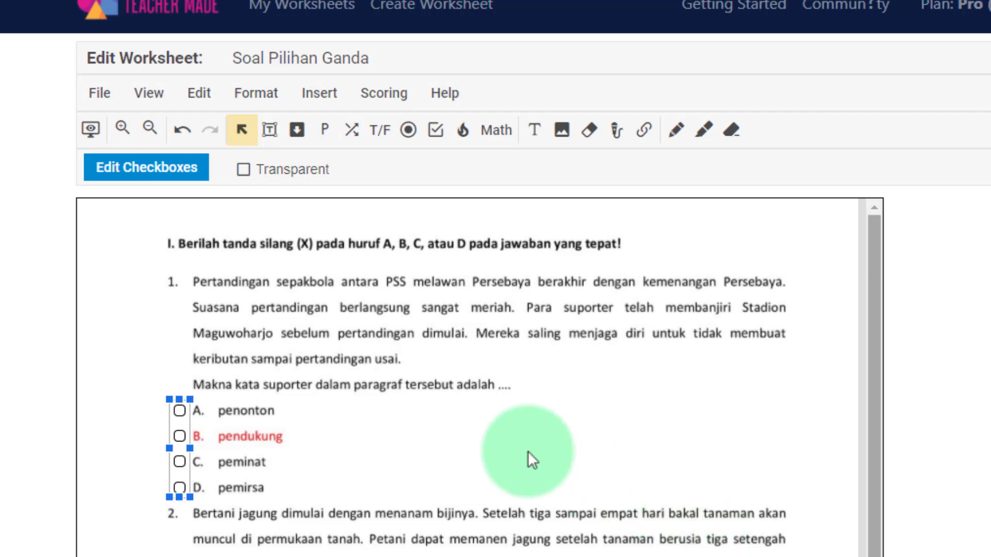
click(393, 400)
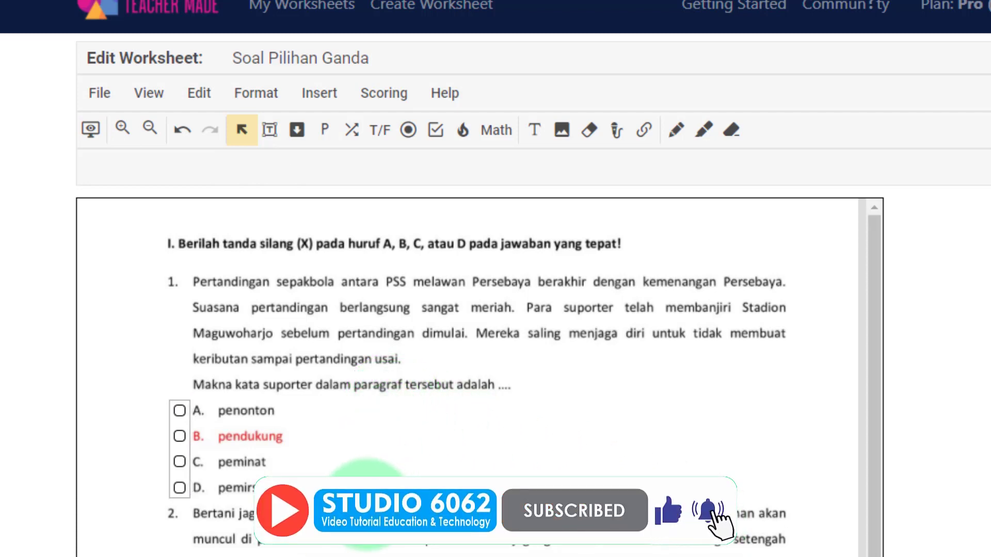
Step: Select question 1's checkbox group and switch its Transparent option on and back off
click(187, 447)
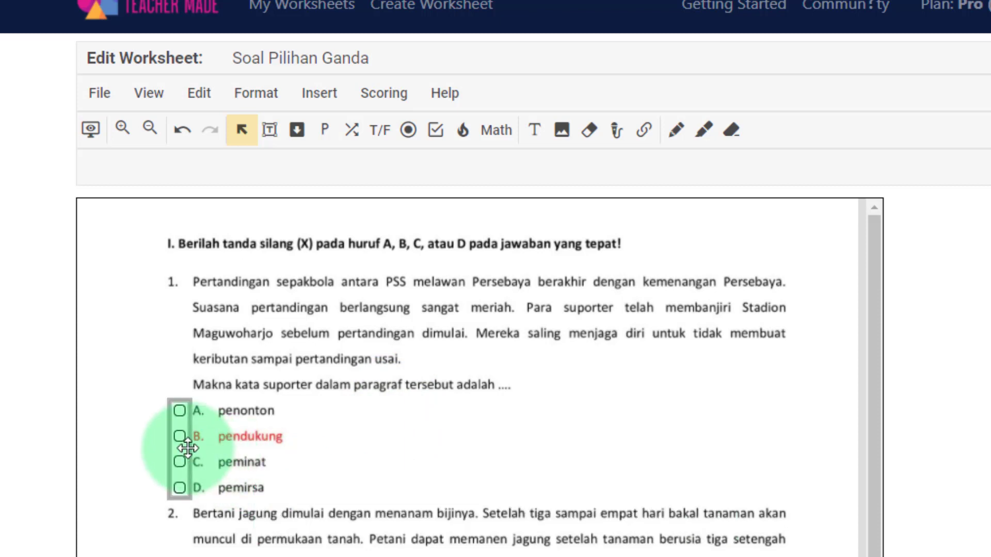
click(187, 448)
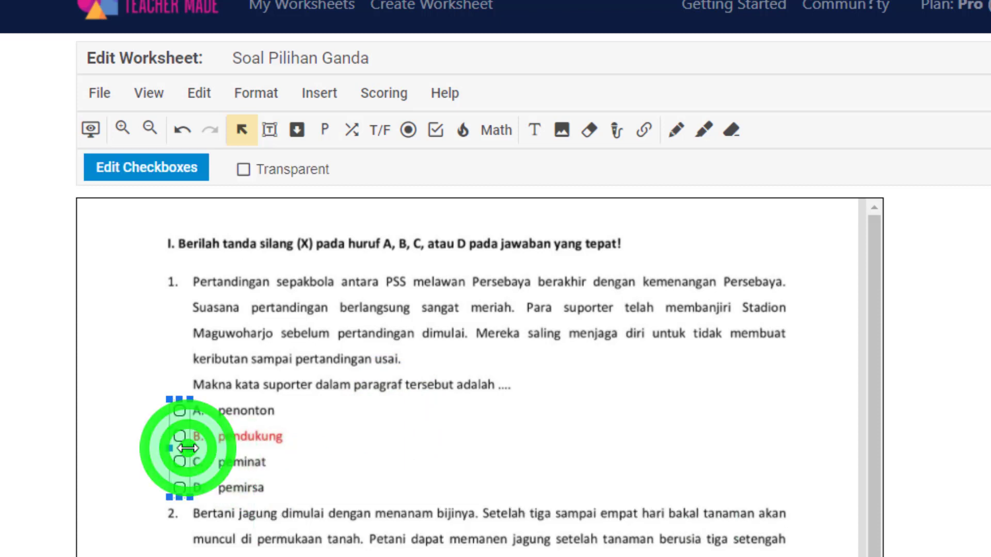
click(164, 179)
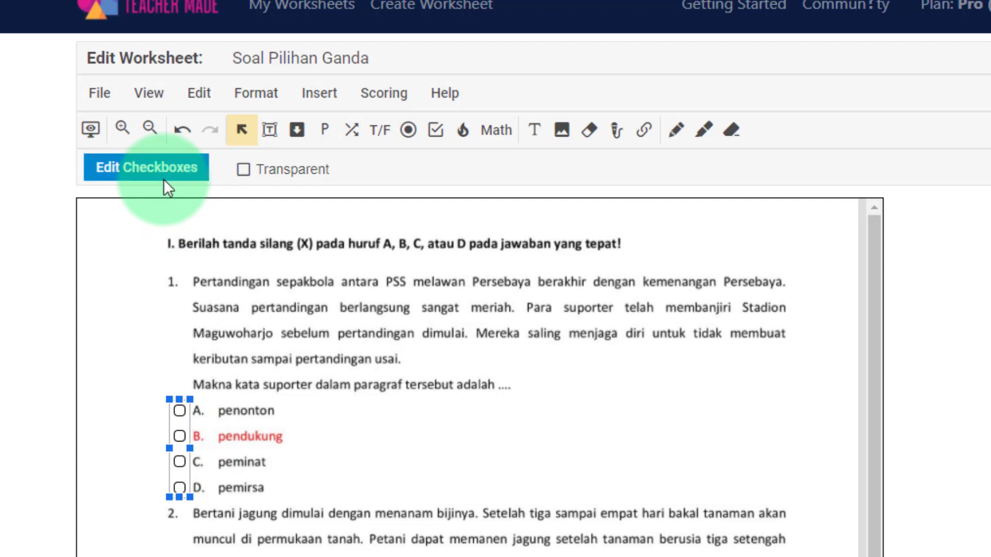
click(250, 170)
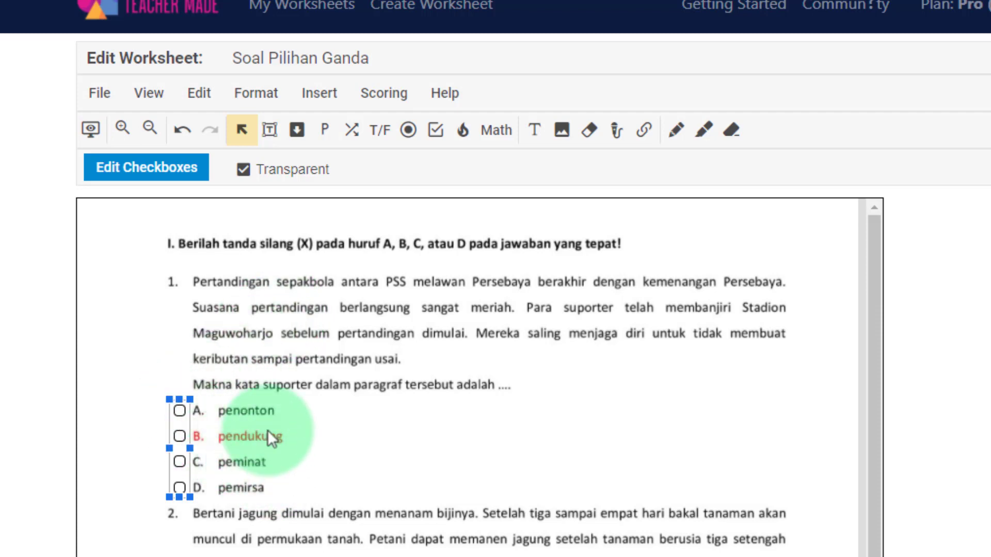
click(246, 174)
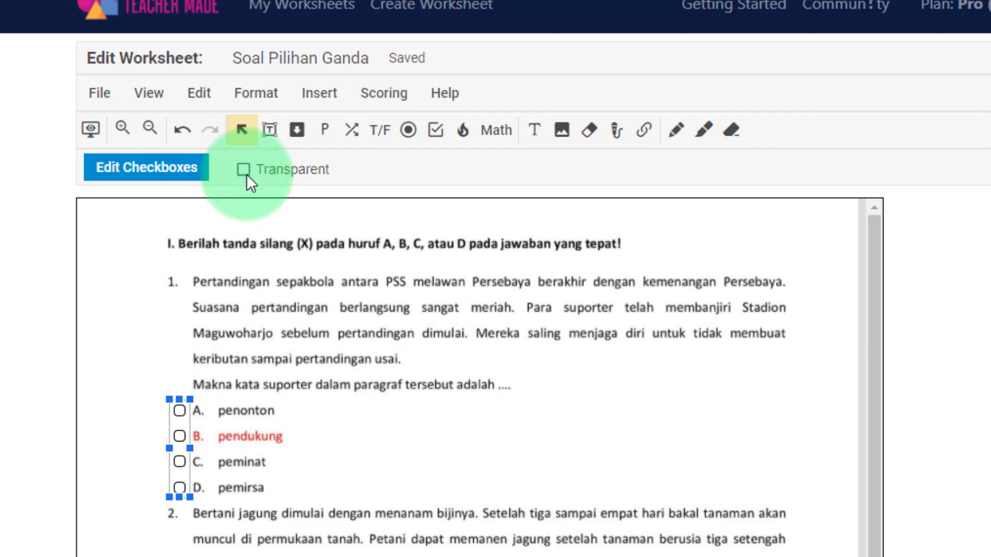
Step: Edit question 1's checkboxes and set the number of points to 5
click(154, 172)
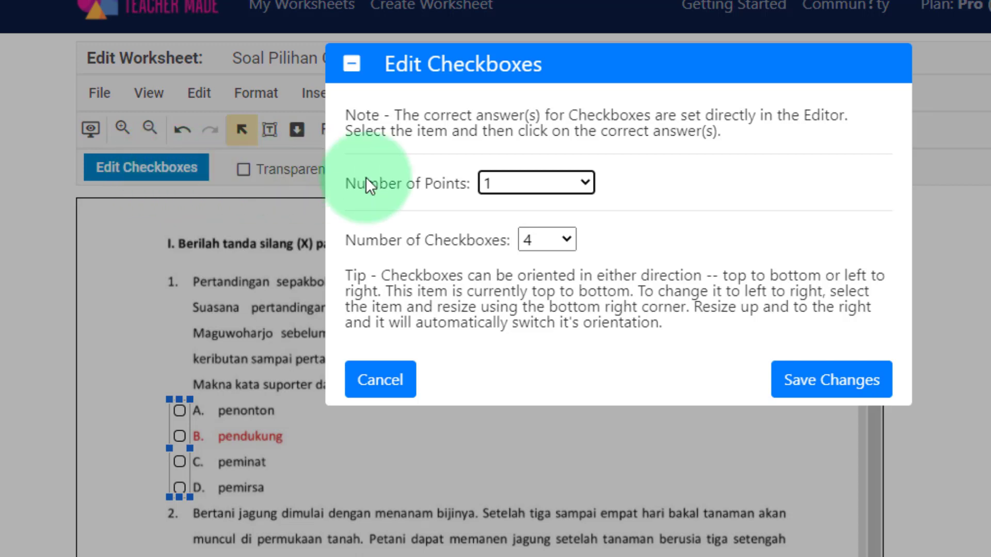
click(579, 183)
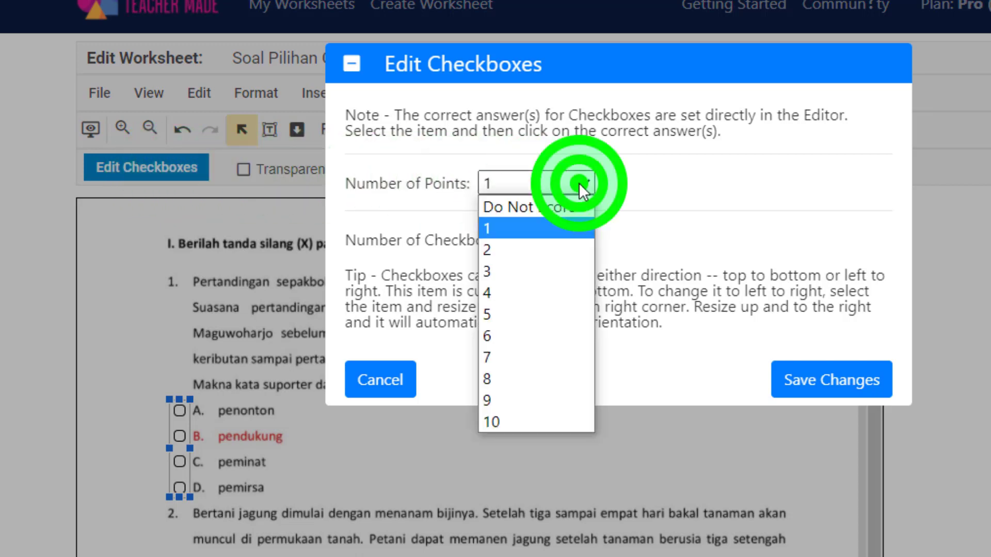
click(500, 313)
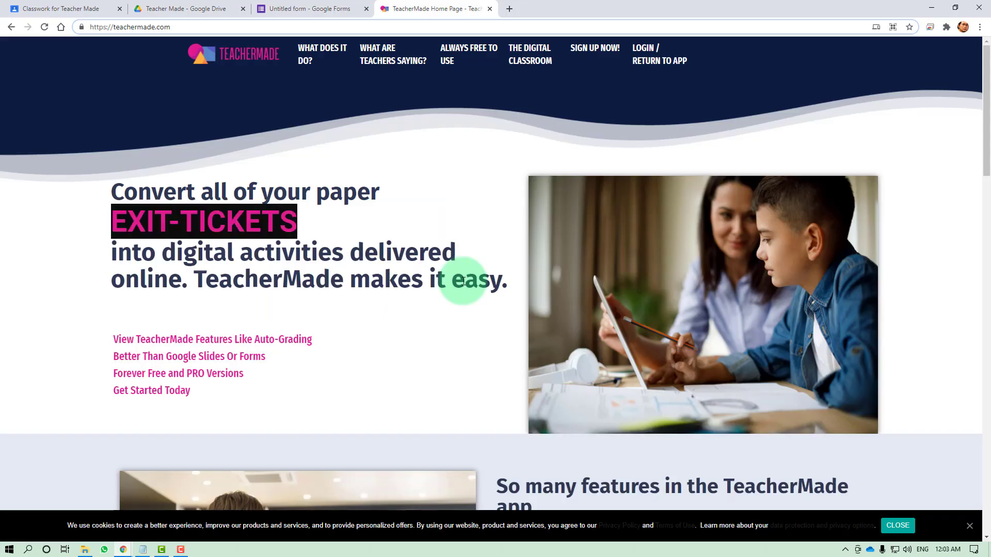
Step: Enter the TeacherMade app from its home page and start creating a new worksheet
click(90, 25)
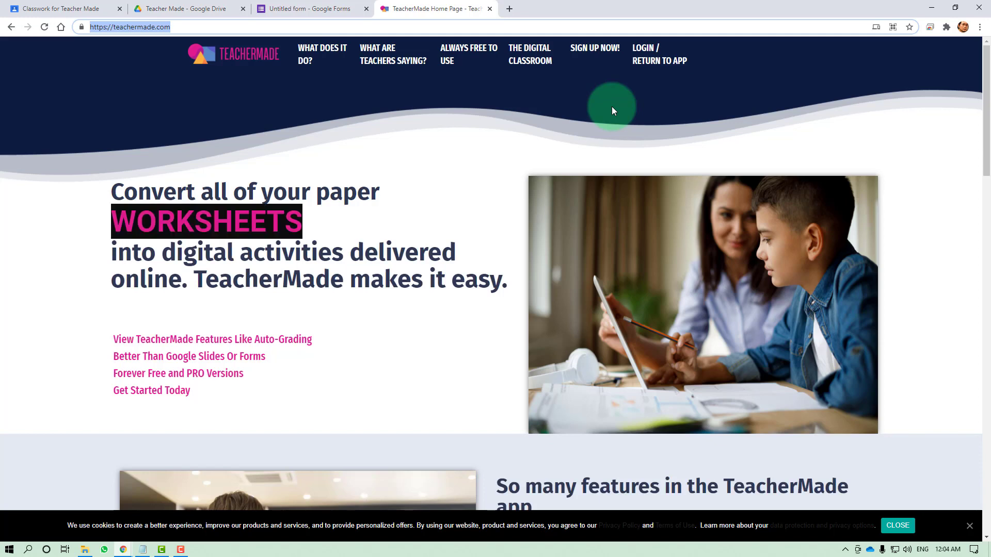
click(649, 49)
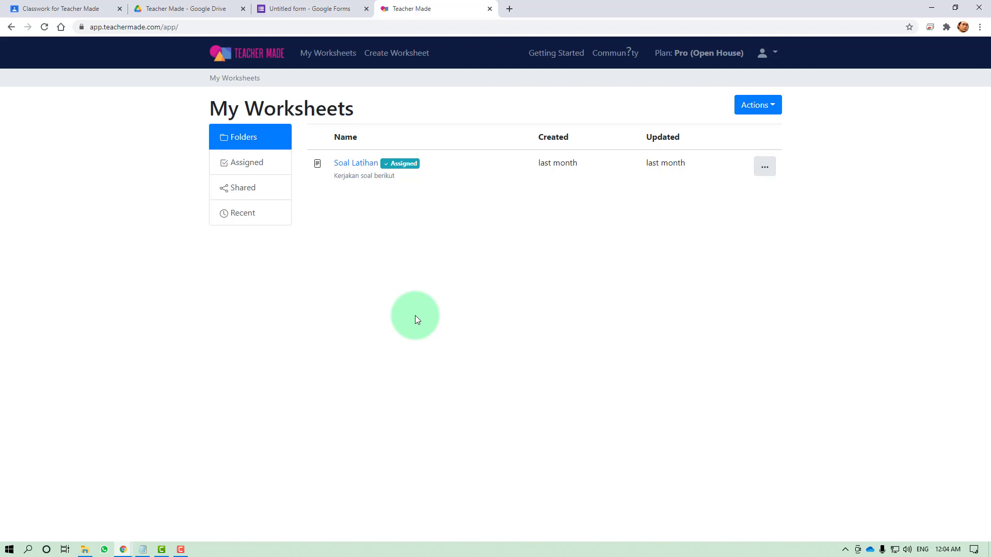
click(399, 57)
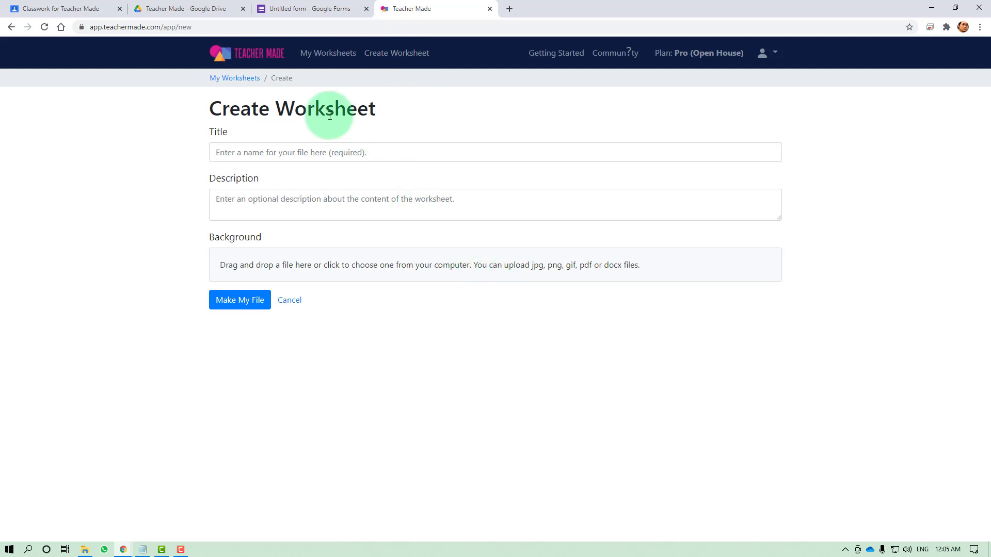
Step: Title the new worksheet "Soal Pilihan Ganda"
click(331, 153)
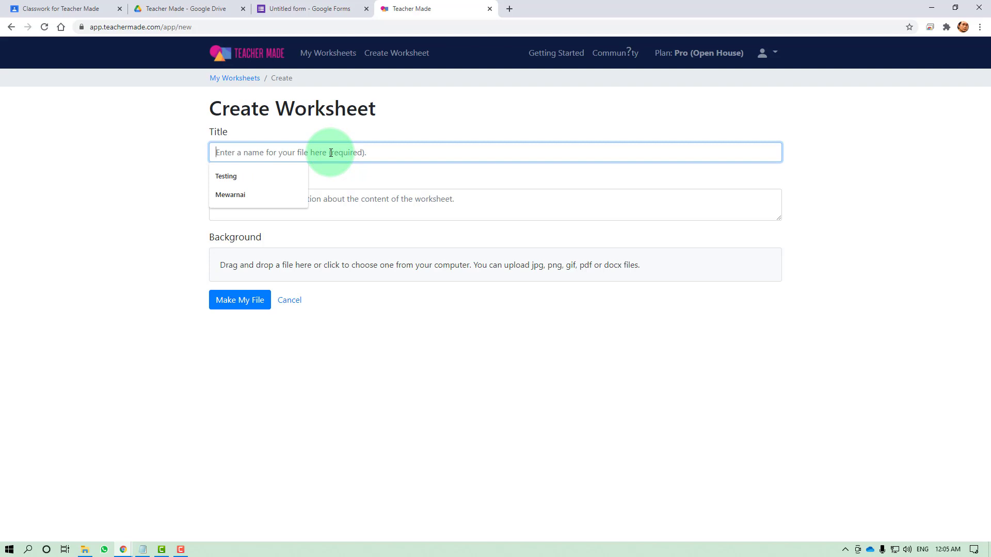
text(Sol)
text(al )
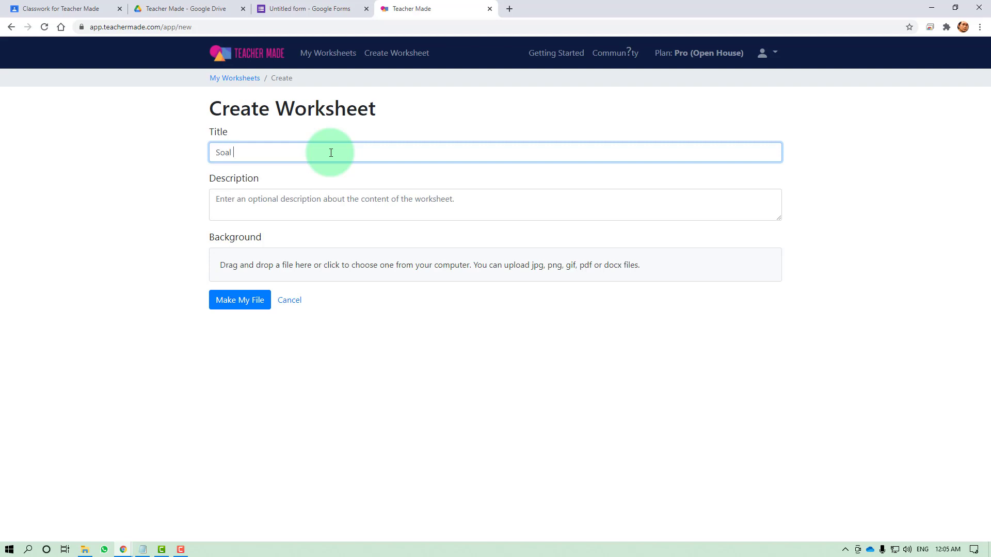
text(Pilihan Ganda)
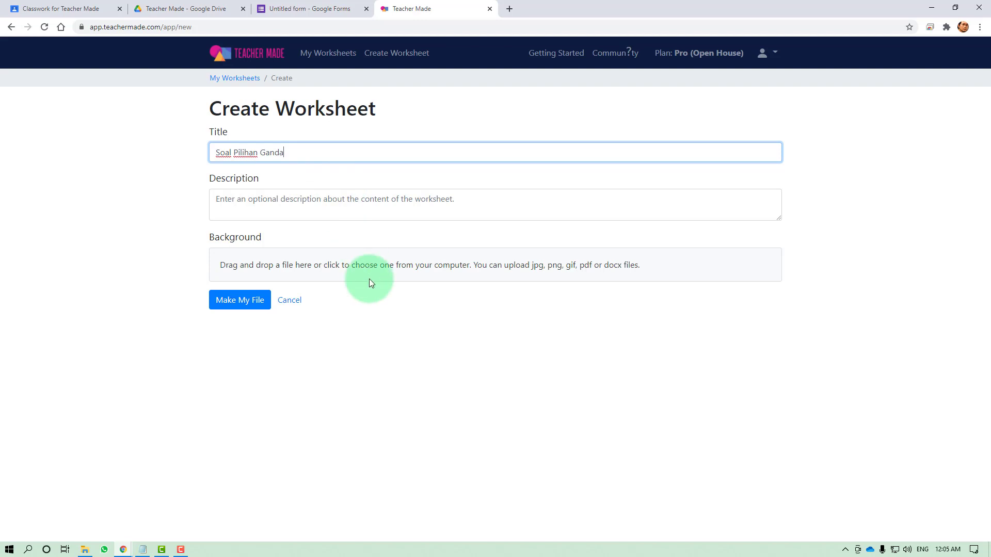
Step: Leave the description empty and upload "Kunci Jawaban Latihan Pra USBN Bahasa Indonesia-pages" from the Pictures folder as the background
click(299, 200)
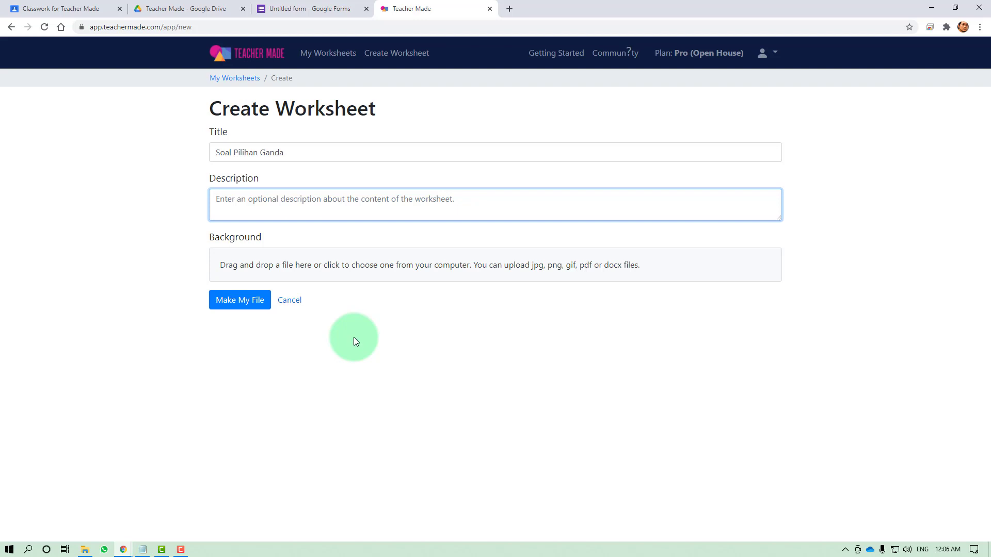
click(85, 550)
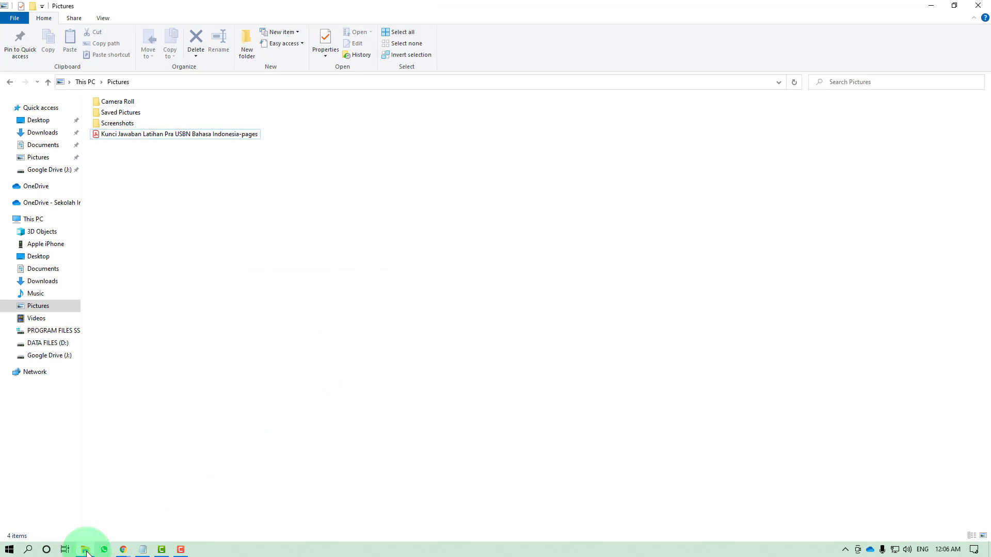
drag(155, 135, 489, 269)
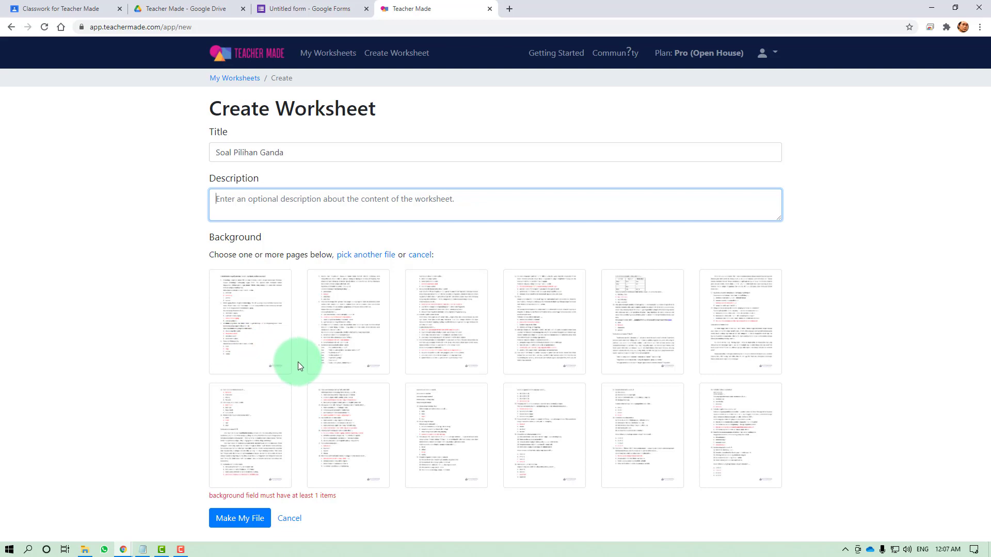
Step: Select all twelve pages of the uploaded document as worksheet backgrounds
click(262, 326)
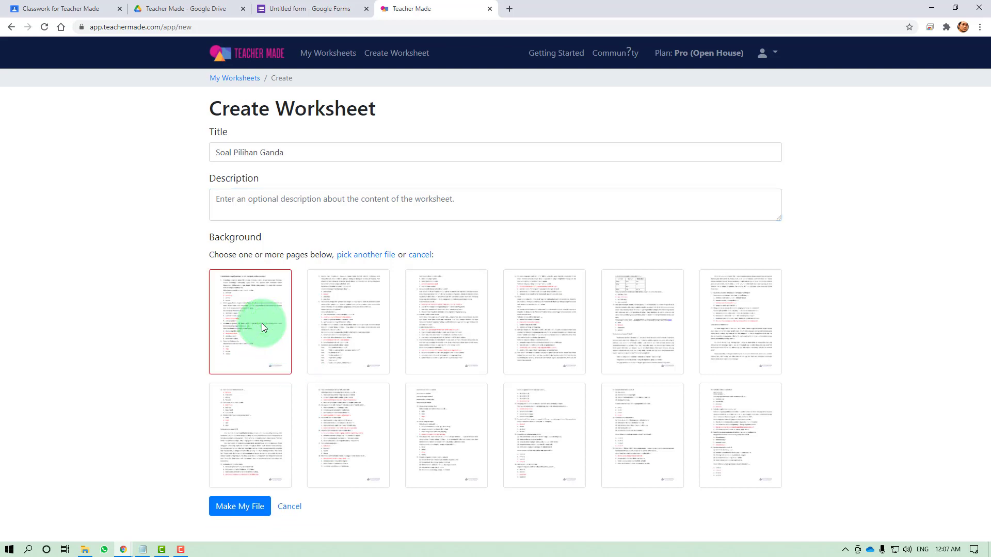
click(331, 313)
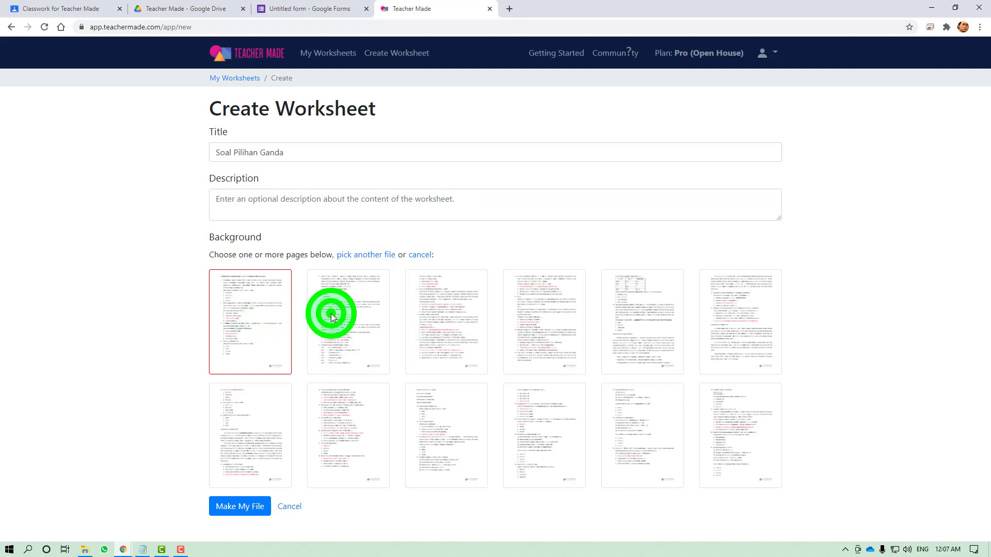
click(467, 335)
click(544, 333)
click(634, 337)
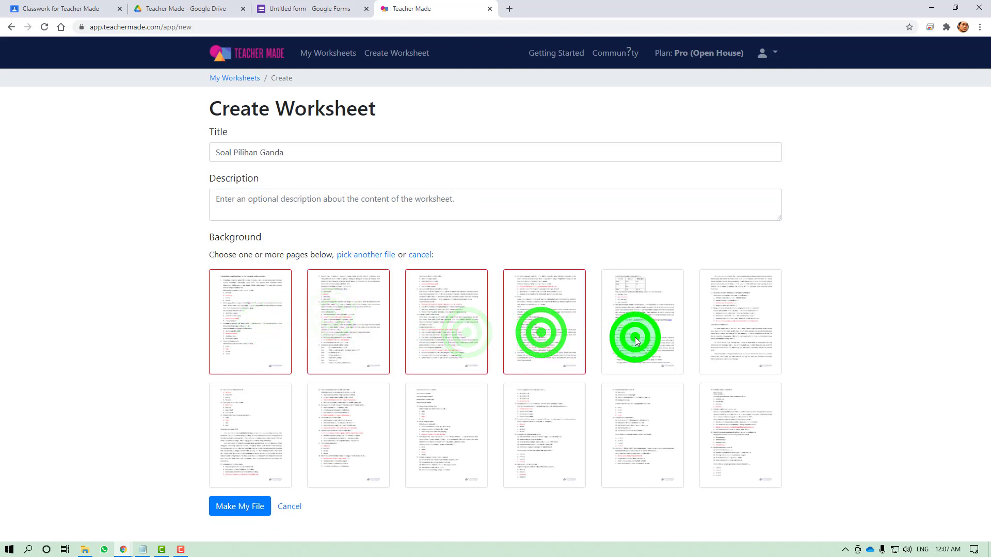
click(736, 342)
click(743, 415)
click(659, 430)
click(570, 432)
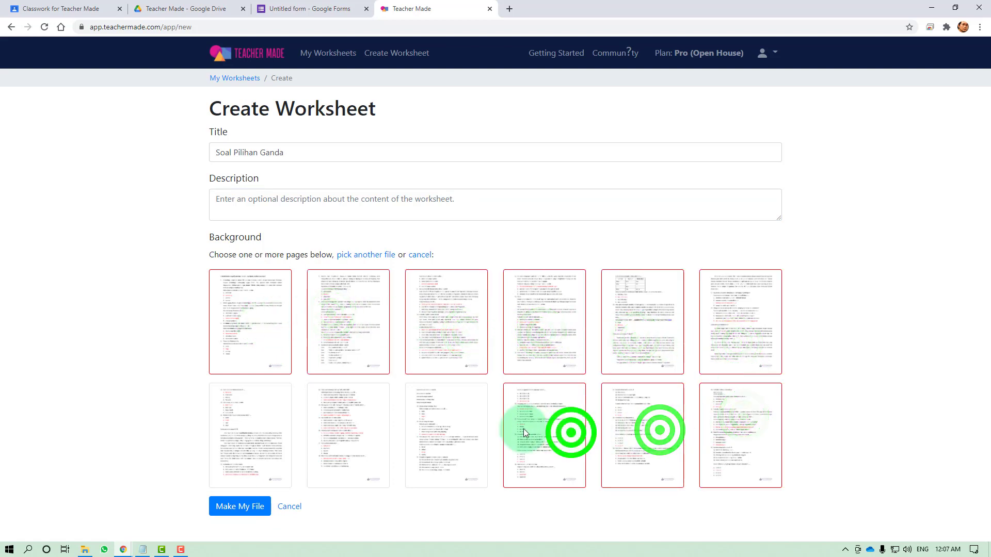
click(475, 426)
click(340, 425)
click(257, 427)
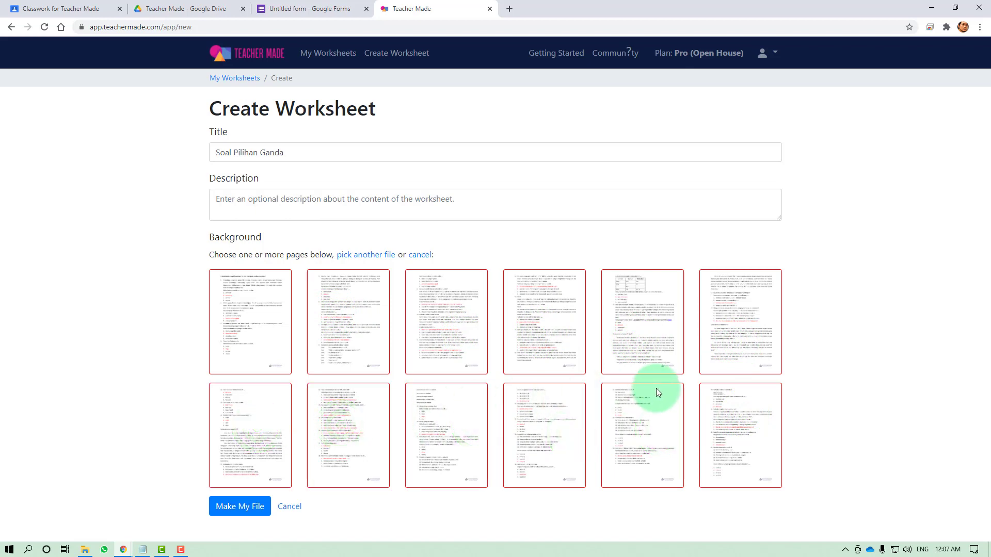
Step: Deselect all twelve background pages
click(264, 305)
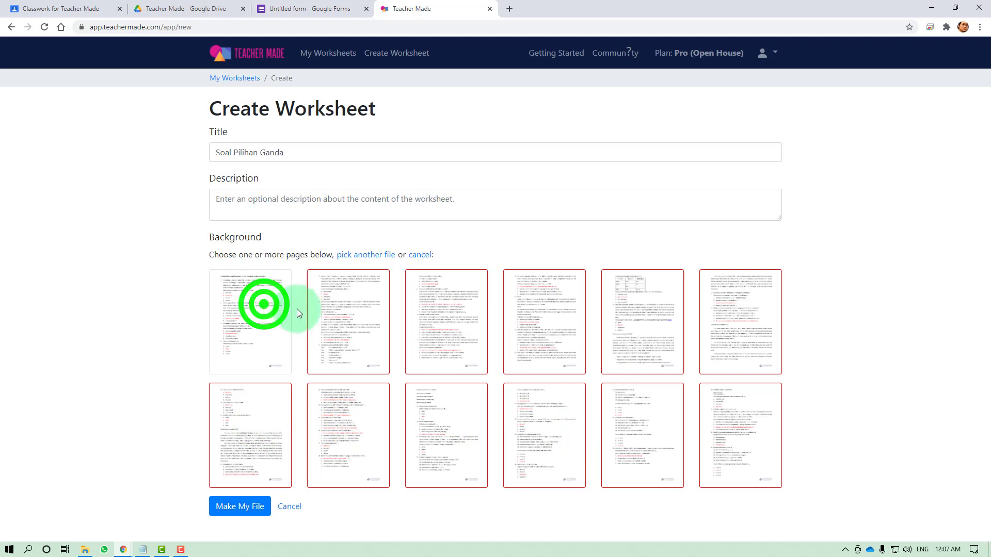
click(339, 315)
click(451, 321)
click(571, 338)
click(649, 337)
click(718, 337)
click(720, 427)
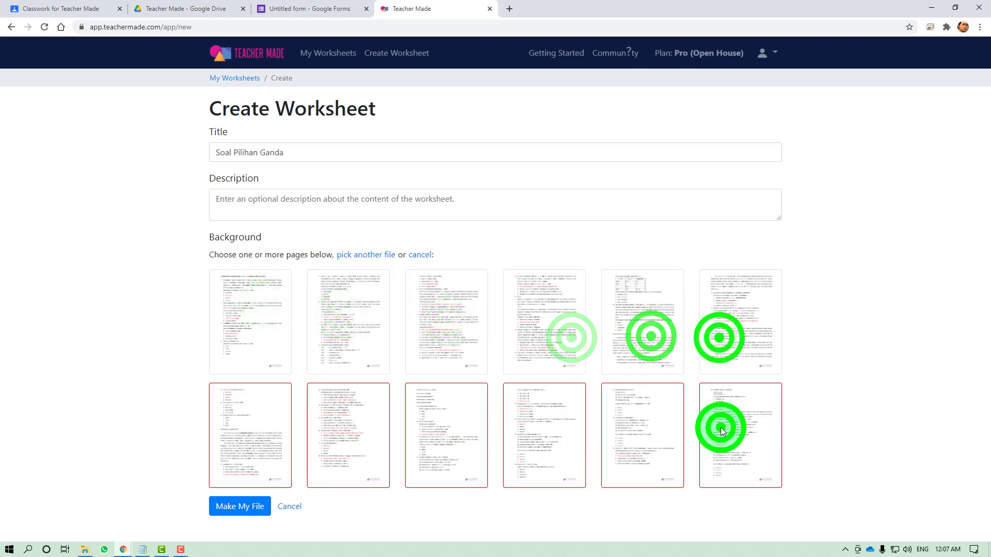
click(644, 428)
click(547, 429)
click(441, 428)
click(342, 429)
click(259, 429)
Step: Choose only the first page as the background and create the worksheet file
click(258, 342)
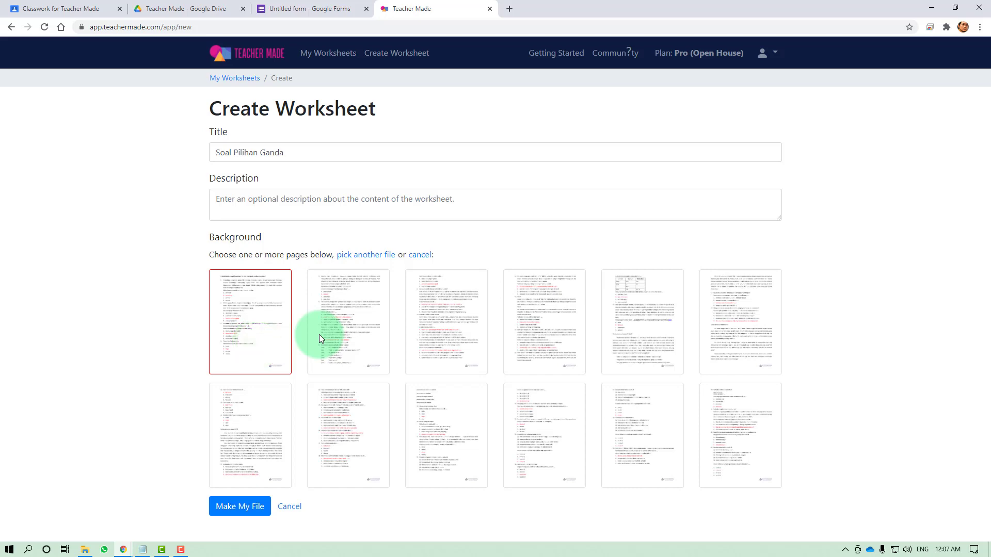
click(256, 312)
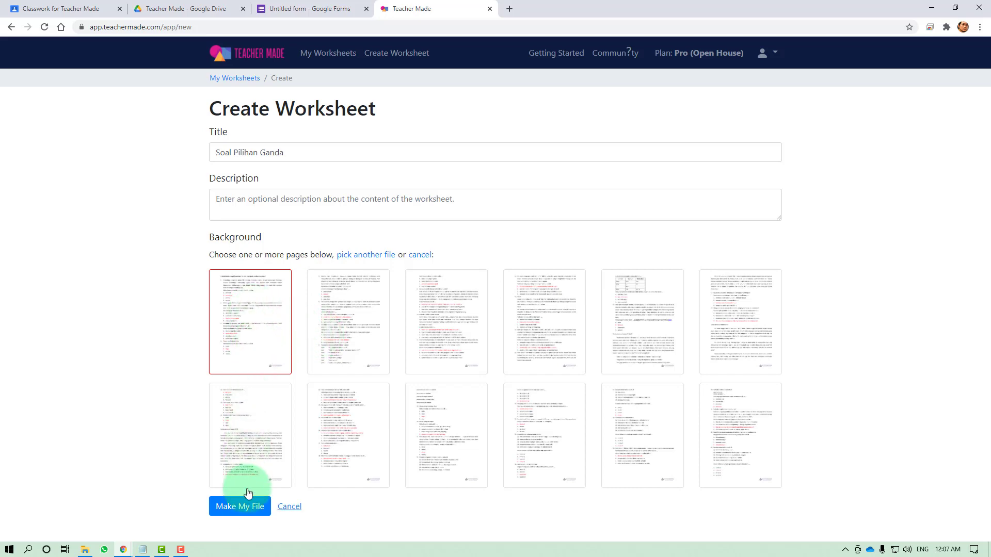
click(247, 511)
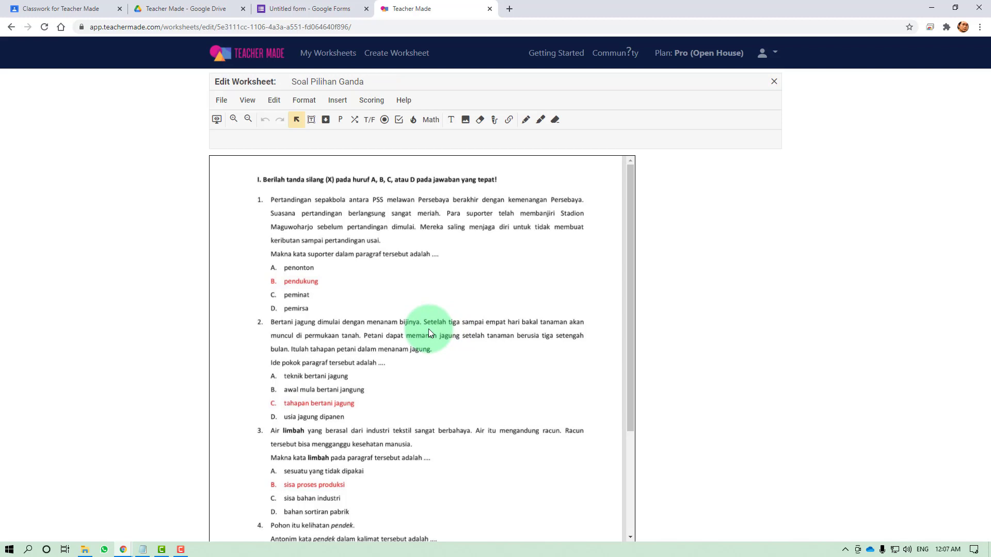
scroll(429, 330, down, 3)
scroll(429, 329, up, 3)
scroll(414, 246, down, 1)
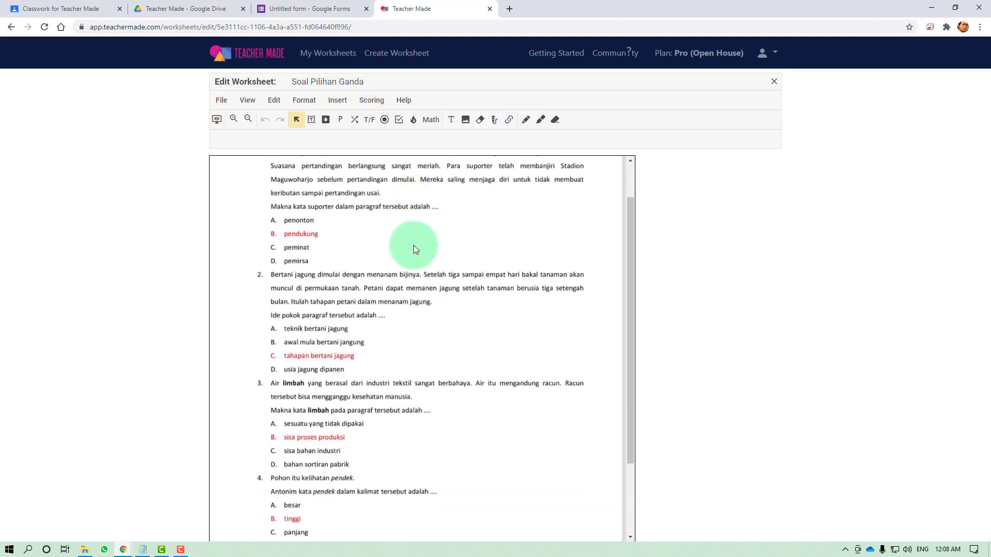
scroll(414, 246, down, 2)
scroll(413, 245, up, 3)
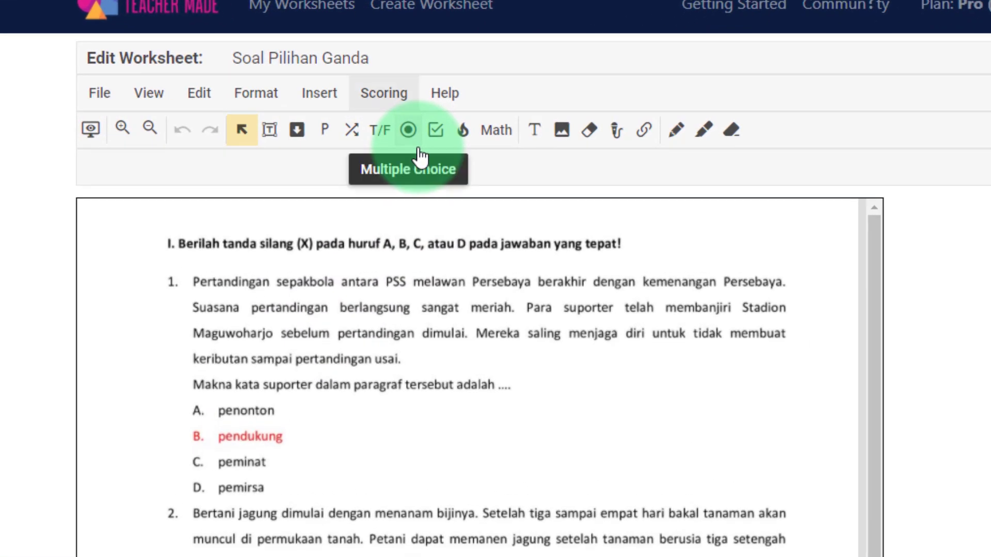
Step: Insert a set of four checkboxes beside the answer options of question 1
click(319, 94)
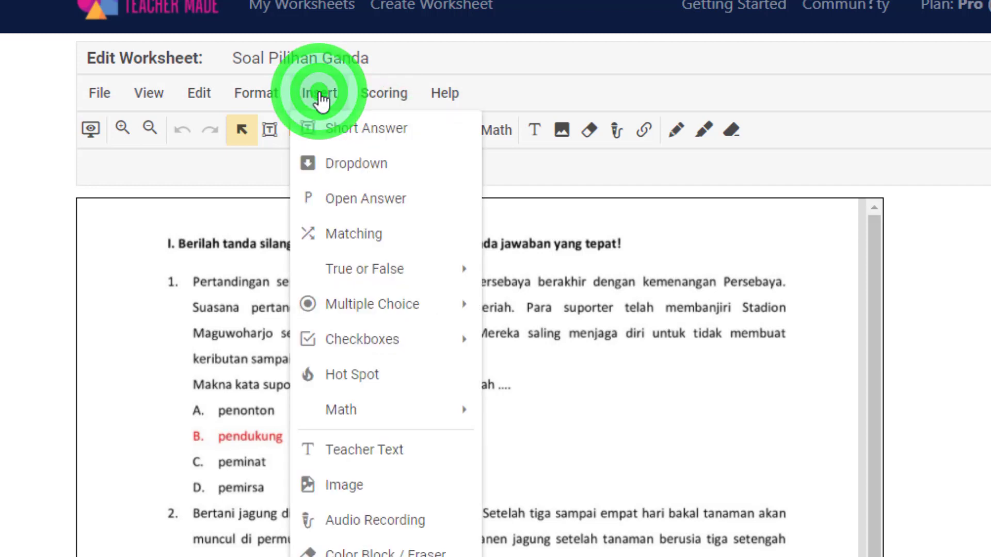
click(367, 308)
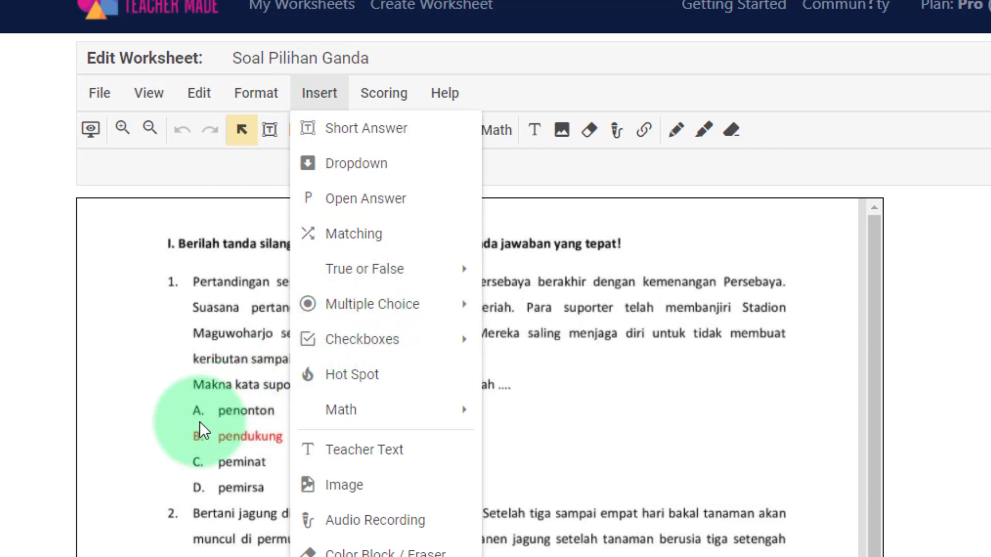
mouse_move(381, 304)
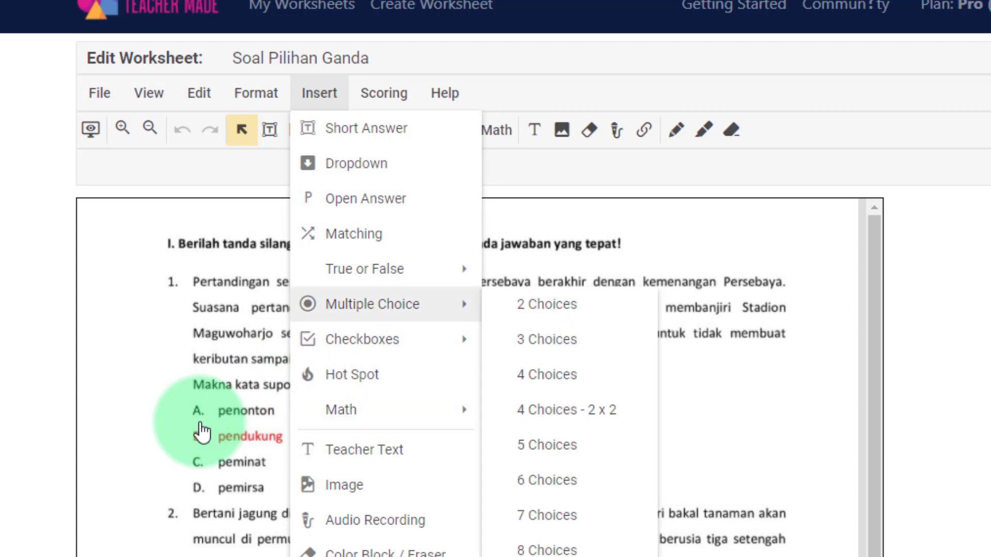
click(582, 381)
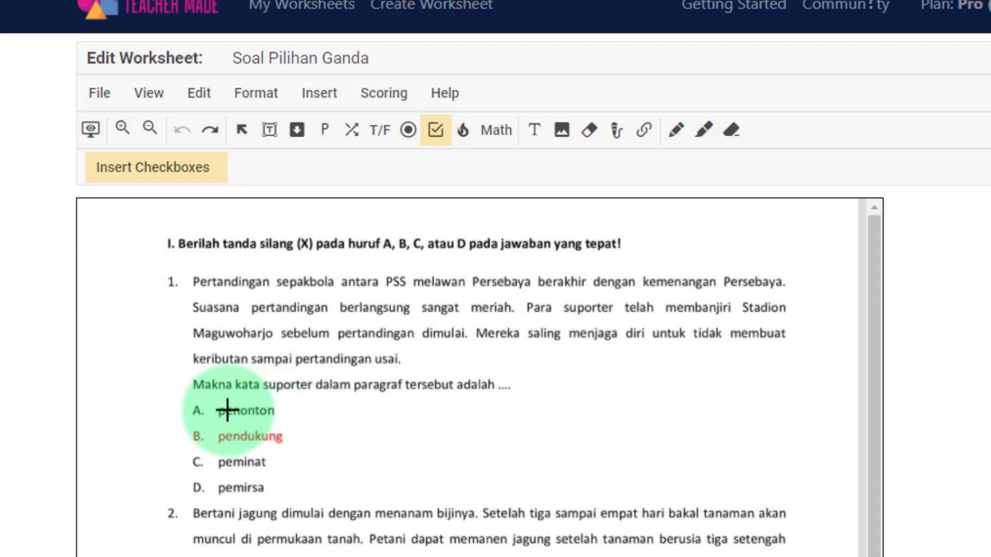
click(167, 407)
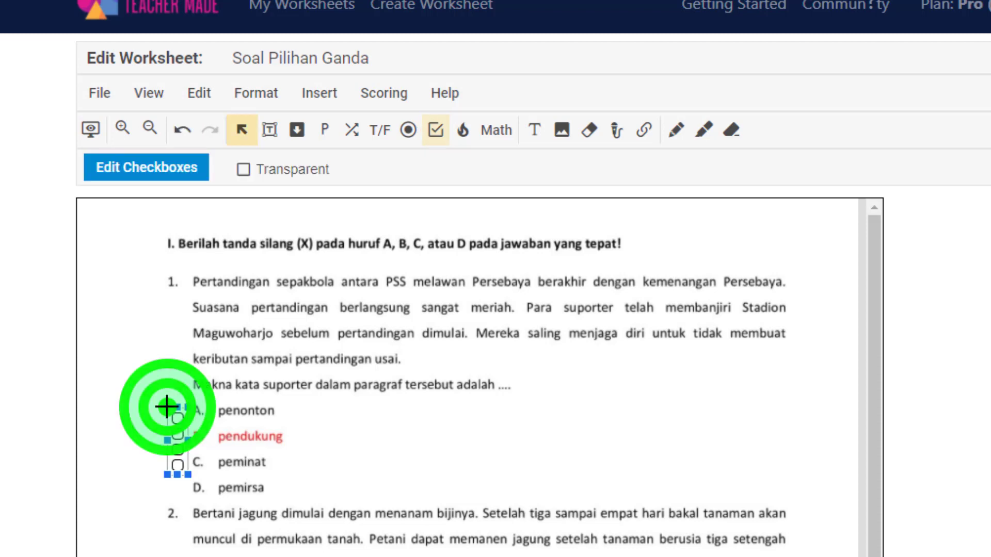
Step: Move and stretch question 1's checkbox set so each box lines up with one of the options A to D
click(173, 424)
drag(172, 424, 169, 425)
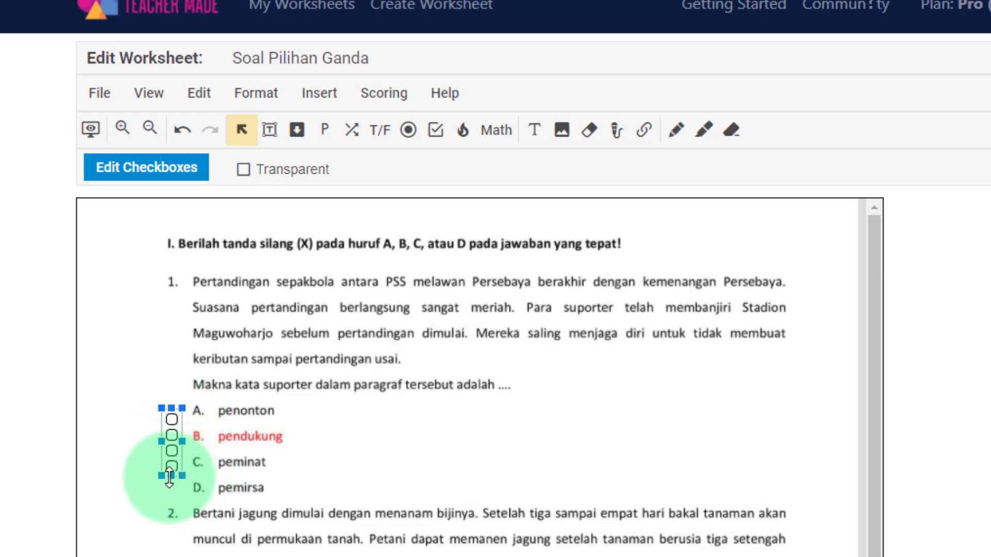
drag(170, 477, 171, 505)
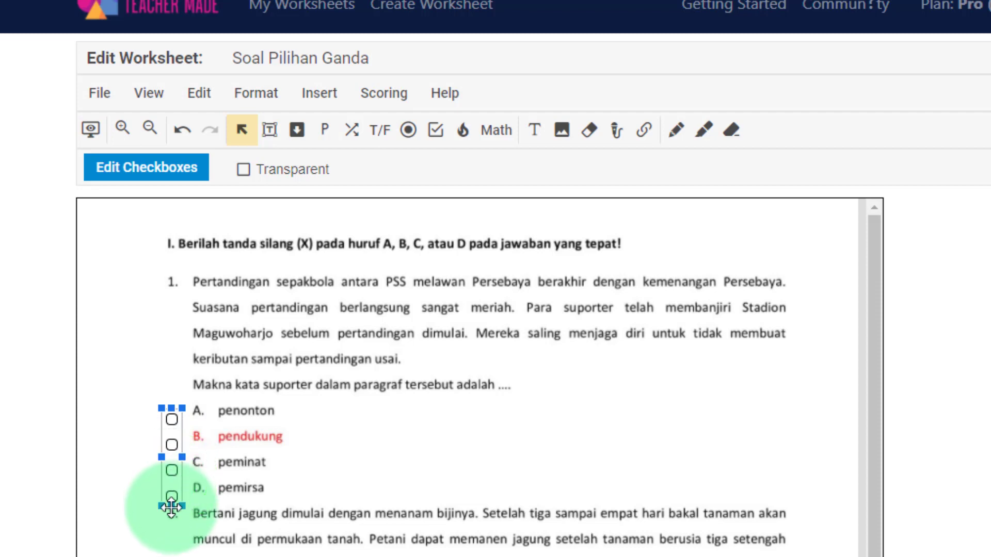
click(173, 438)
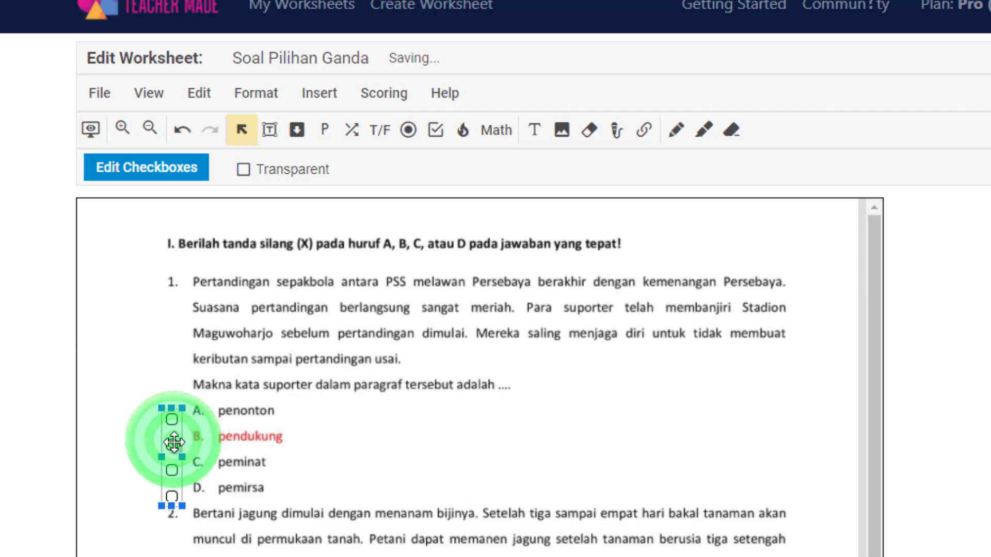
click(174, 442)
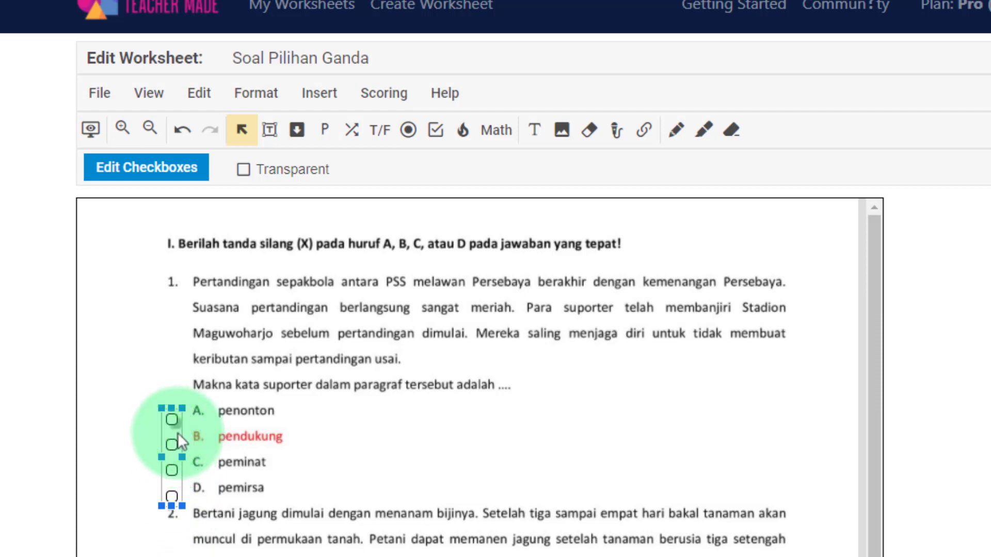
click(183, 419)
drag(184, 419, 191, 414)
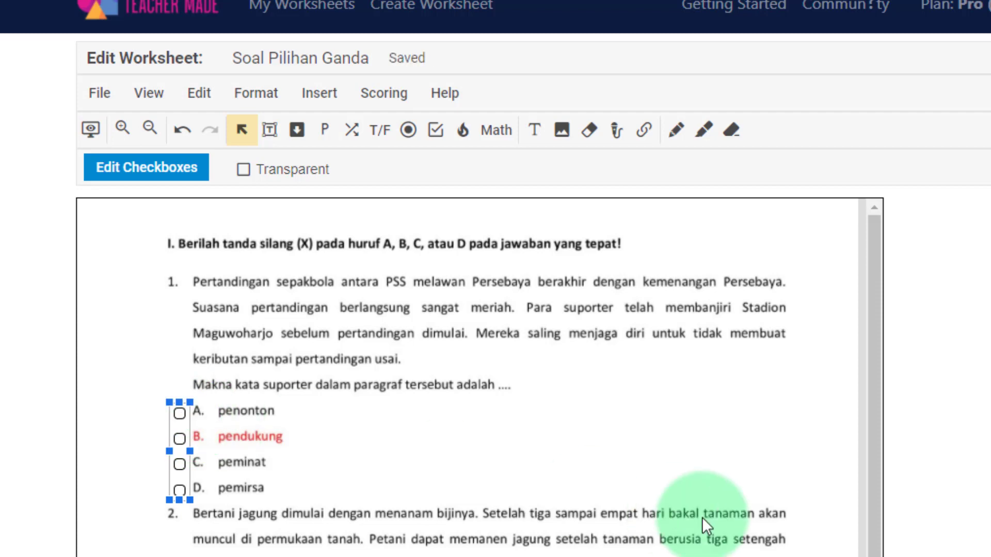
key(Up)
key(Up)
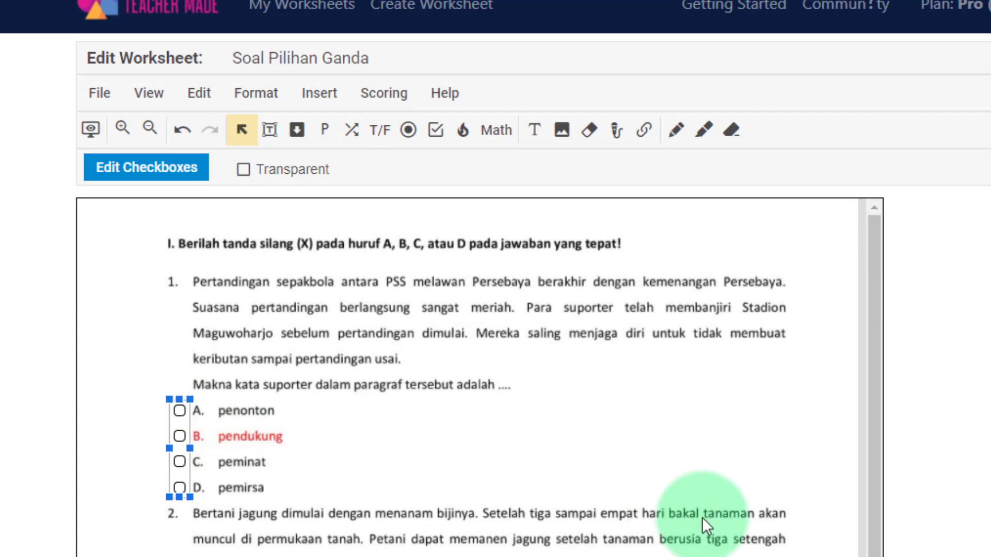
click(393, 400)
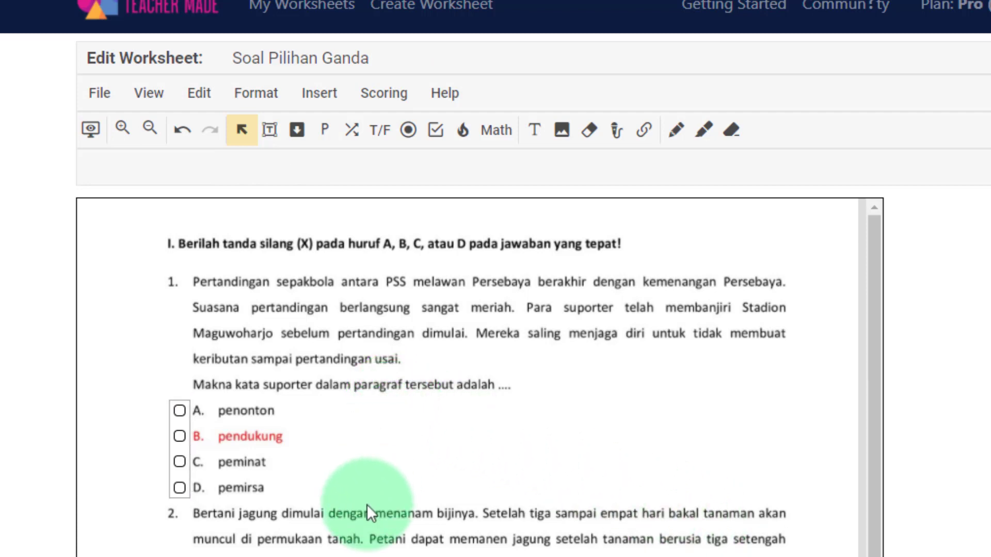
Step: Try the transparent setting on question 1's checkbox set and turn it back off
click(187, 448)
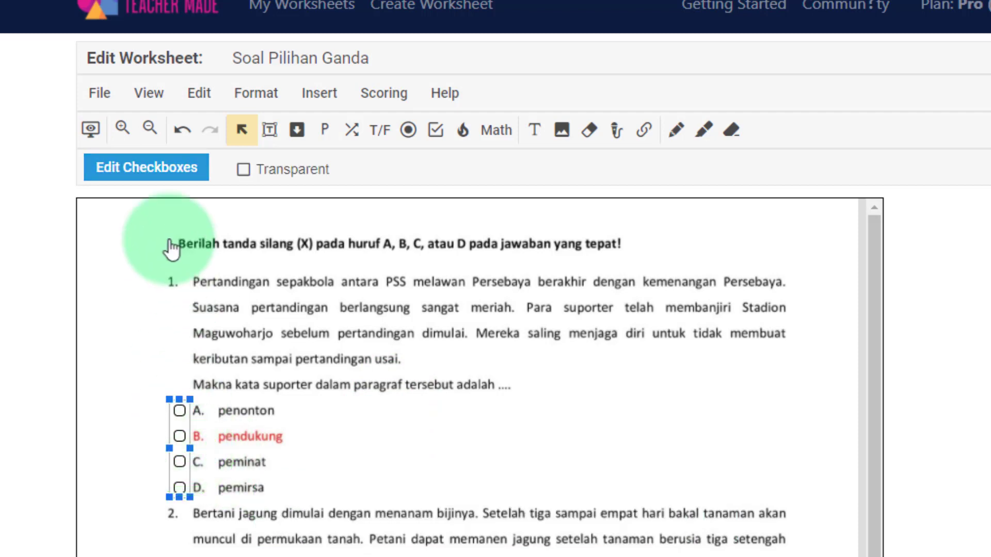
click(163, 179)
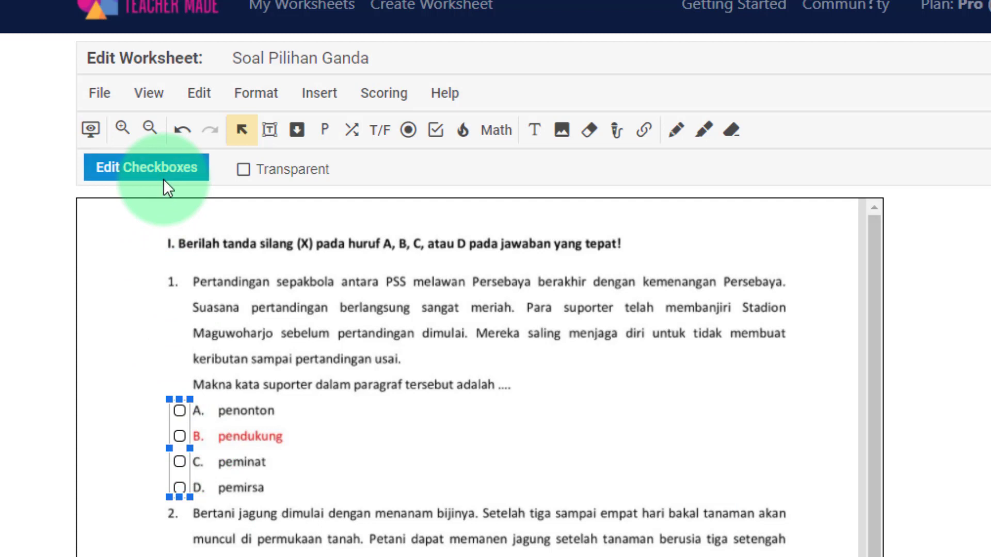
click(250, 169)
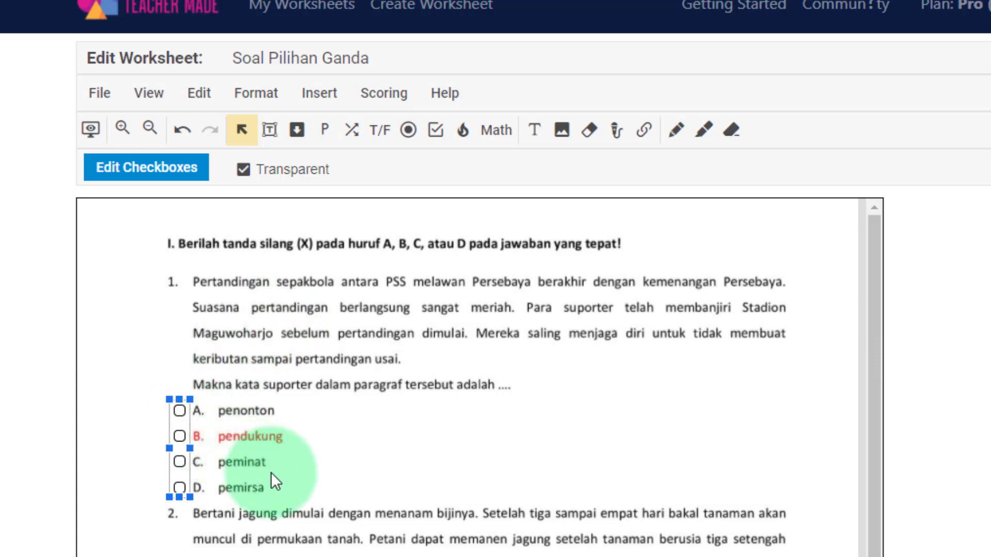
click(246, 174)
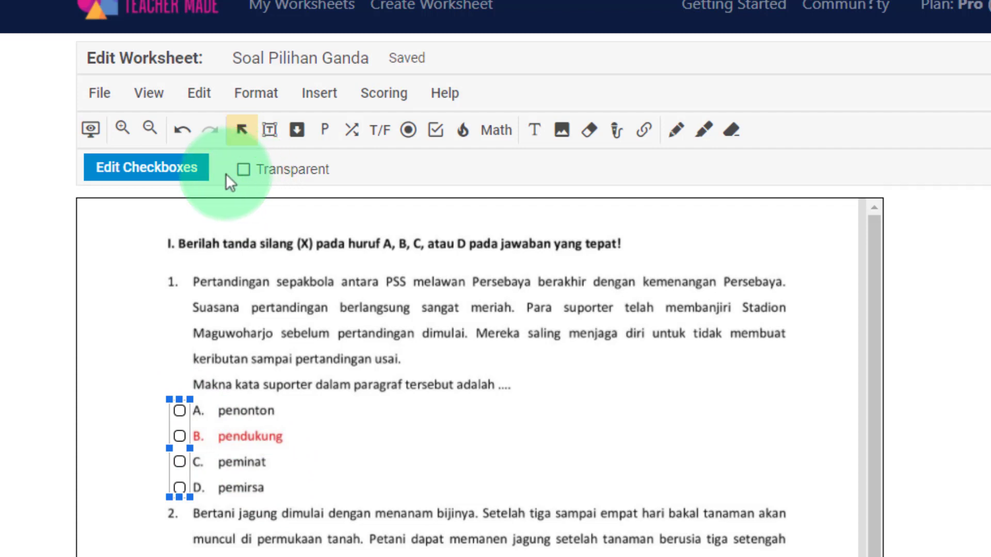
Step: Set question 1's checkboxes to 5 points and mark option B, pendukung, as the correct answer
click(154, 180)
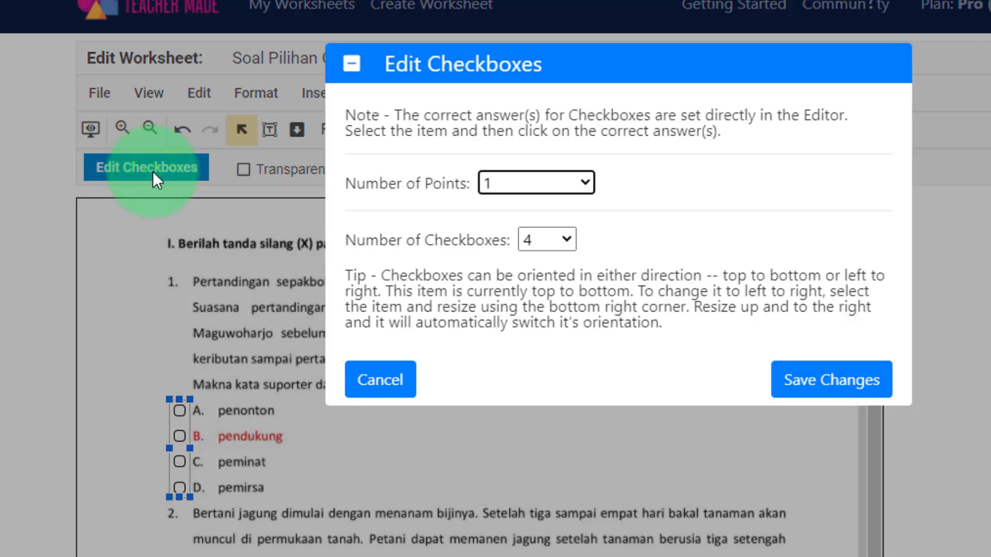
click(578, 182)
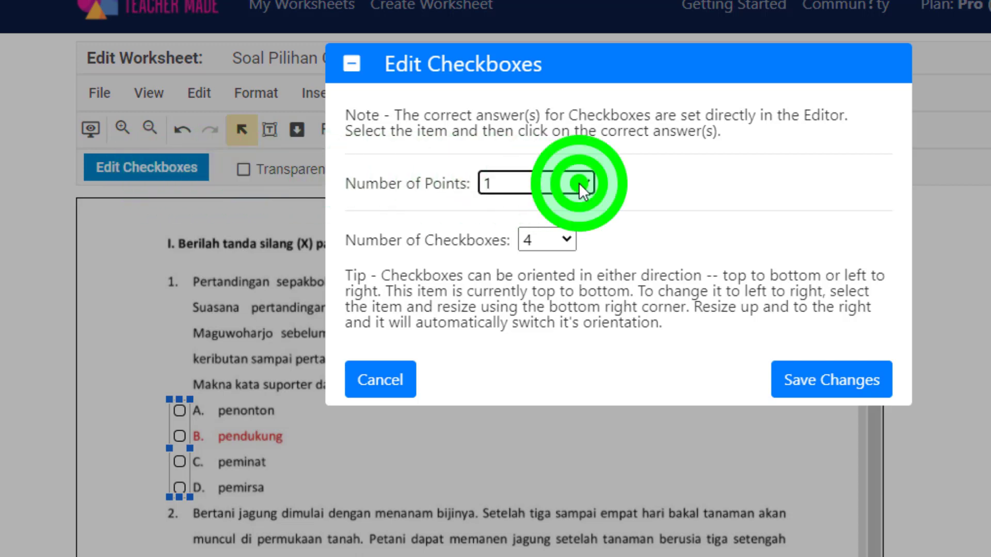
click(502, 313)
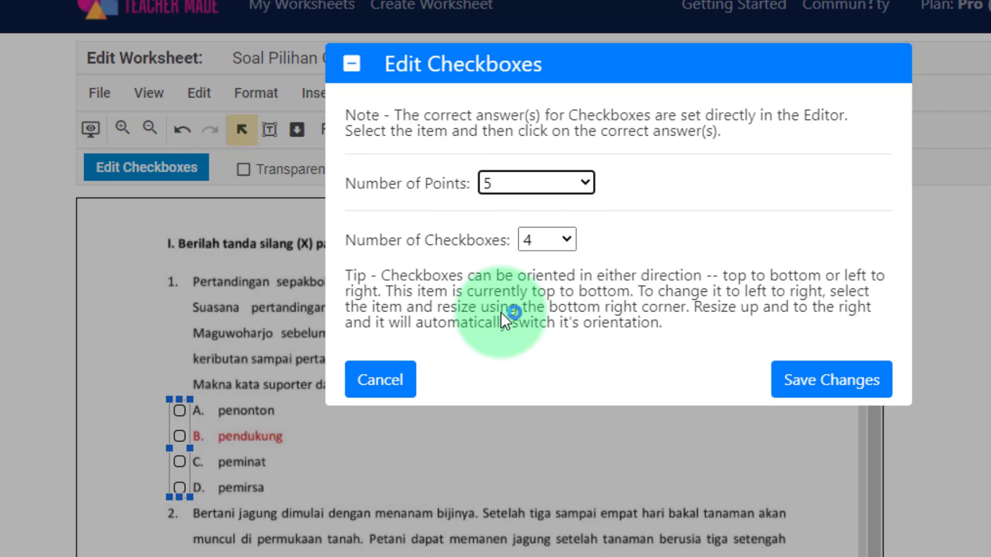
click(829, 392)
click(829, 392)
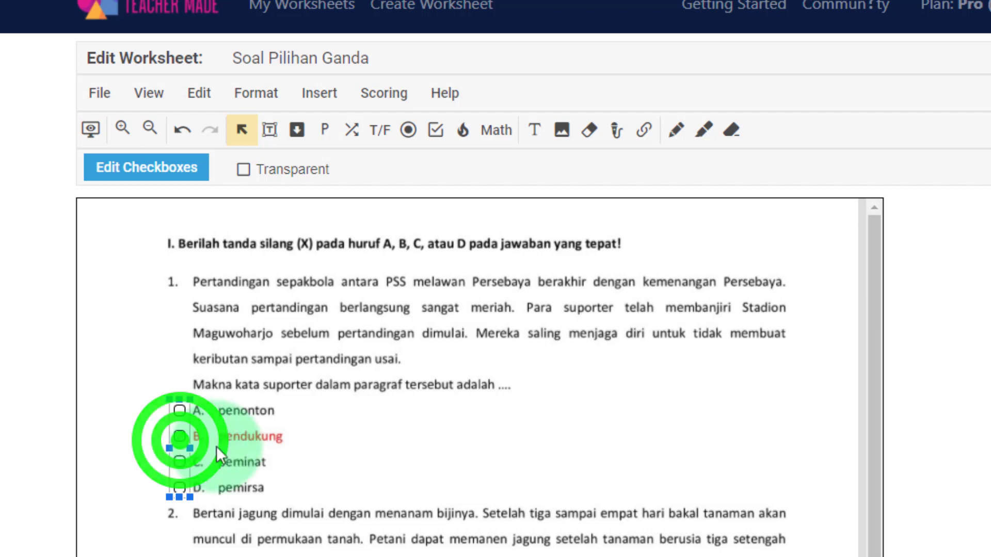
click(382, 475)
Step: Insert a multiple choice item with 4 choices beside the answer options of question 2
scroll(382, 475, down, 4)
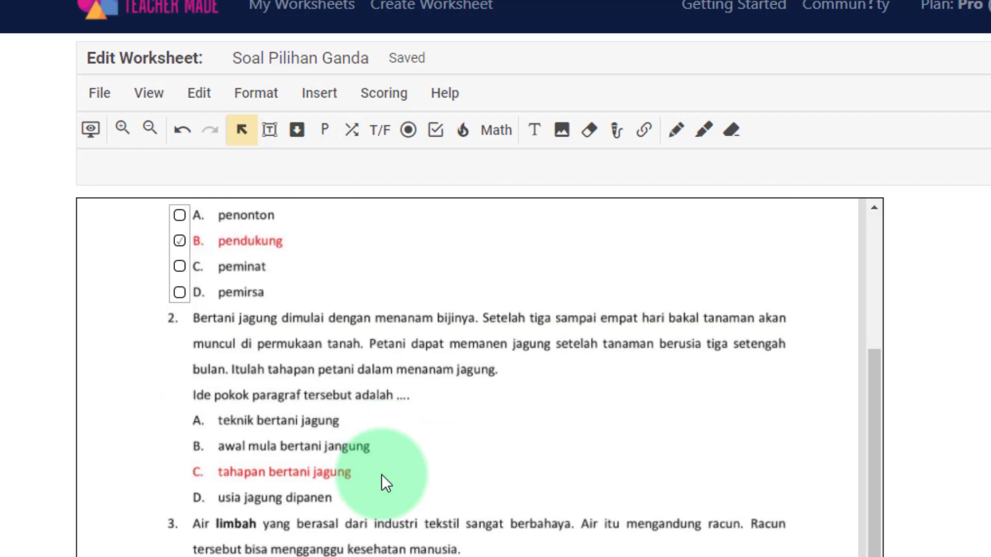
scroll(382, 475, up, 2)
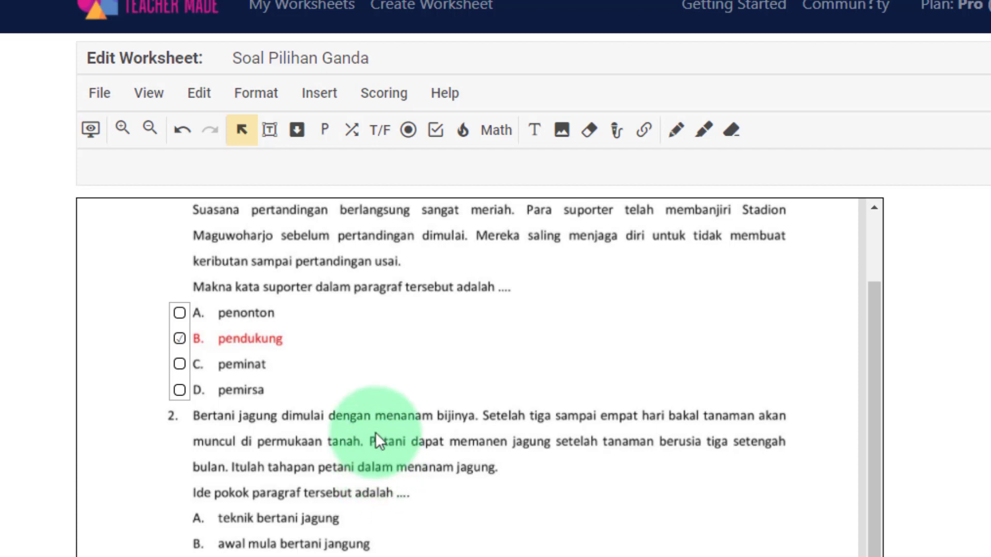
click(322, 94)
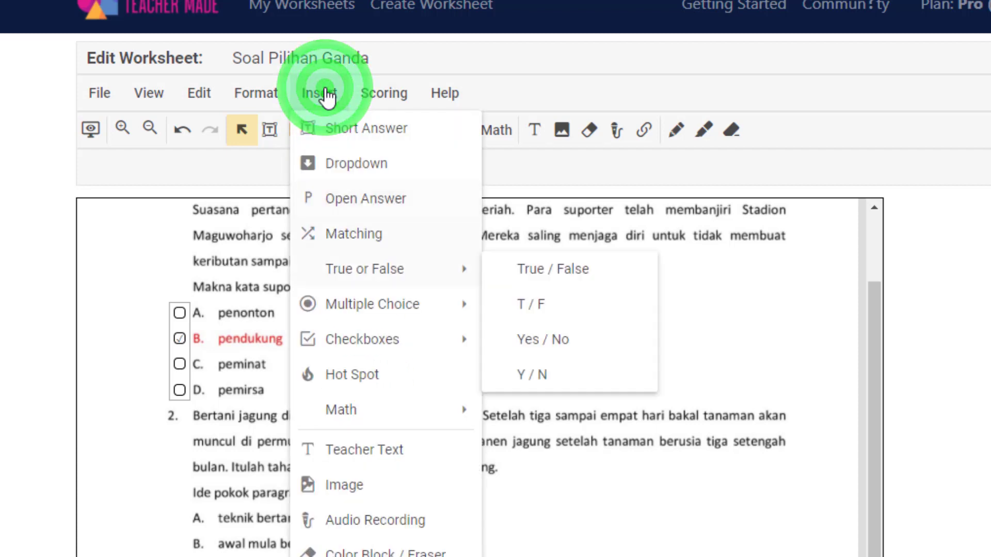
mouse_move(372, 304)
click(566, 380)
scroll(283, 296, down, 8)
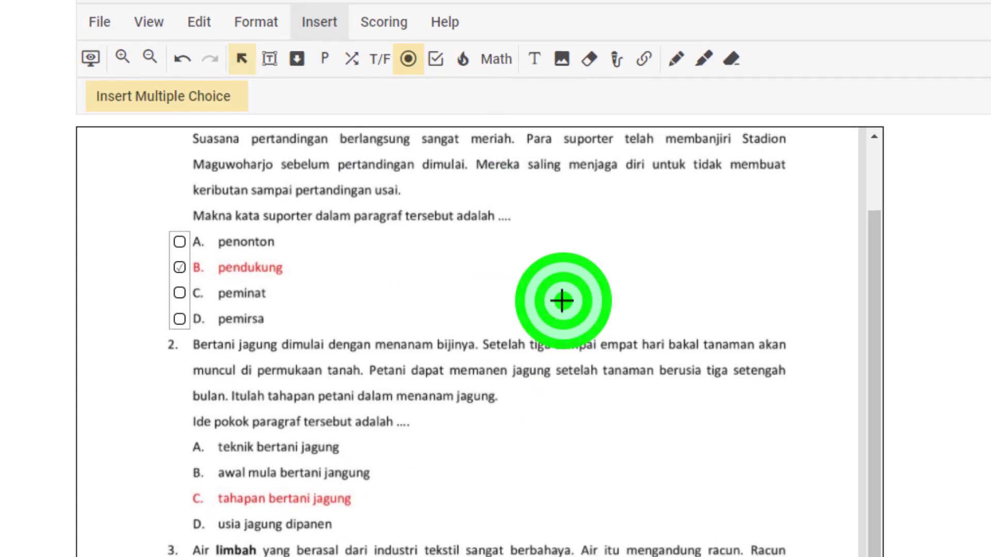
click(148, 214)
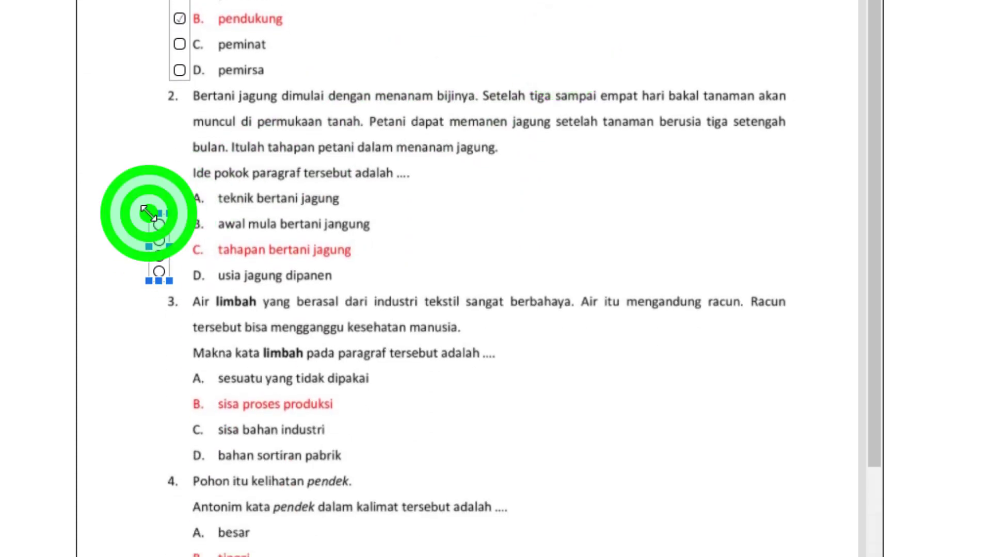
Step: Move and stretch question 2's multiple choice item so each circle lines up with one of the options A to D
click(167, 236)
drag(166, 236, 181, 218)
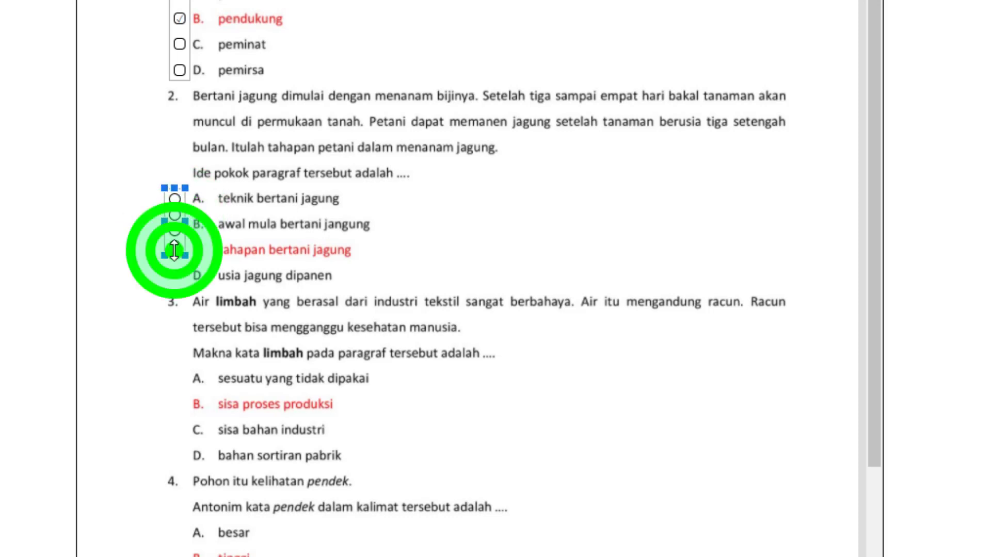
drag(164, 255, 164, 282)
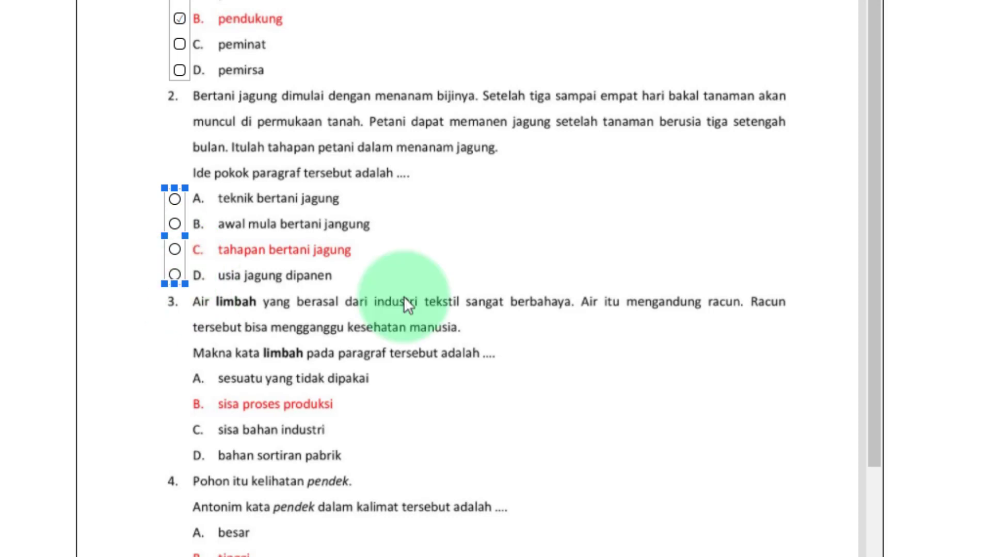
key(Right)
key(Right)
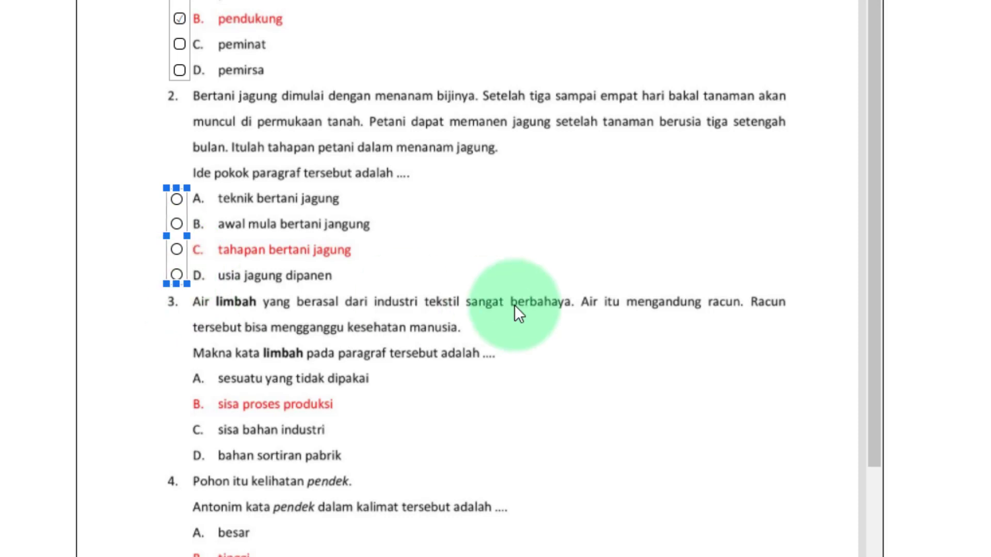
key(Right)
key(Right)
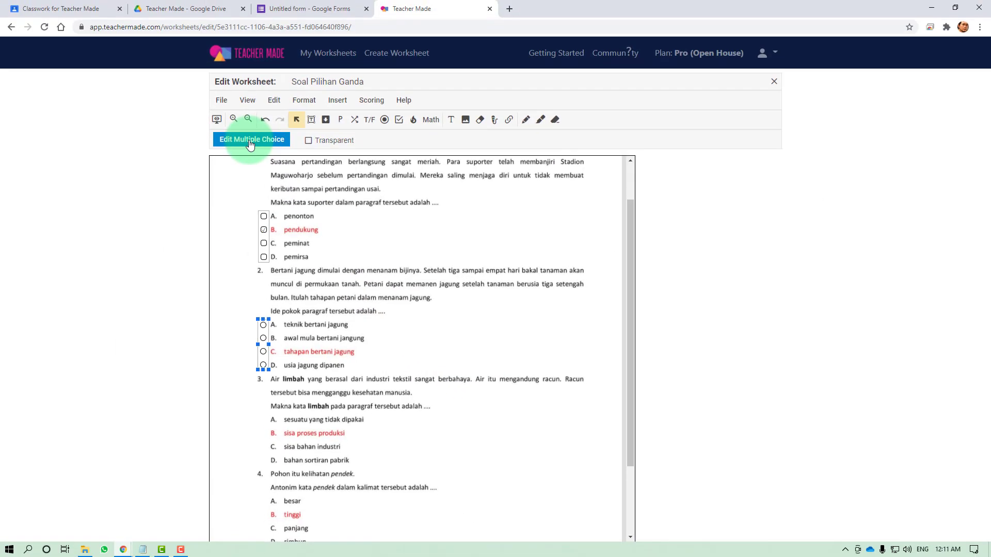
Step: Set question 2's multiple choice item to 5 points and mark option C, tahapan bertani jagung, as the correct answer
click(250, 144)
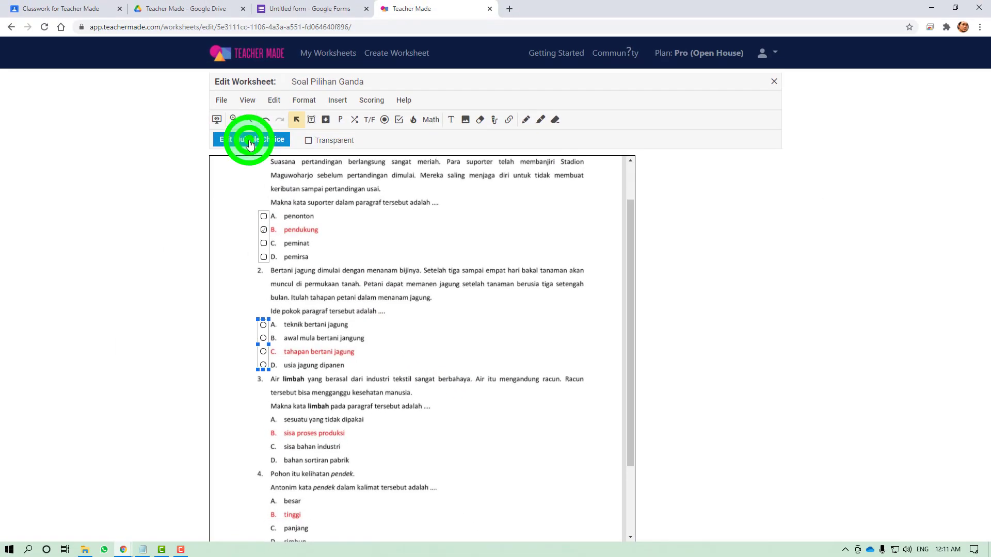
click(475, 148)
click(439, 218)
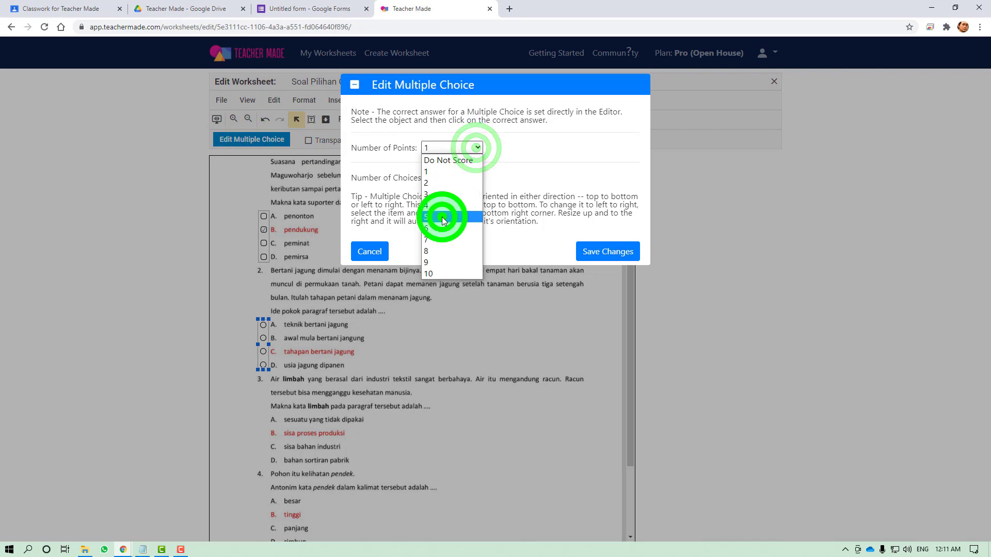
click(607, 251)
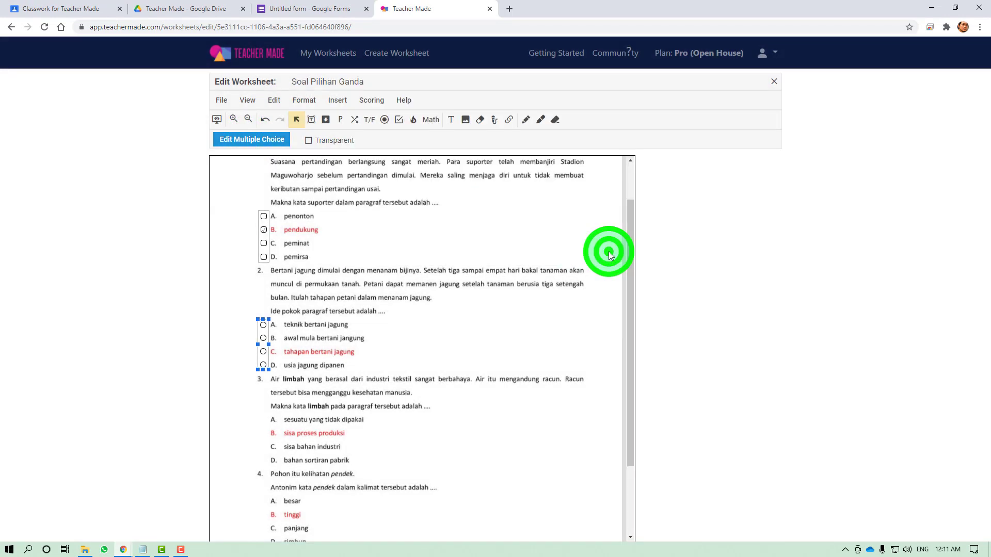
click(263, 352)
click(385, 360)
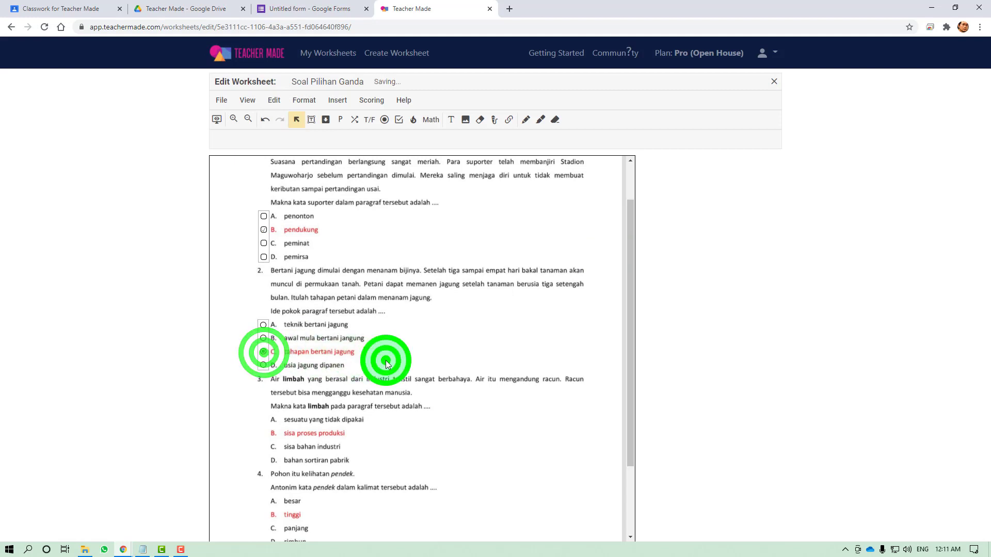
Step: Duplicate question 2's multiple choice item and line up the copy with options A to D of question 3
scroll(385, 360, down, 2)
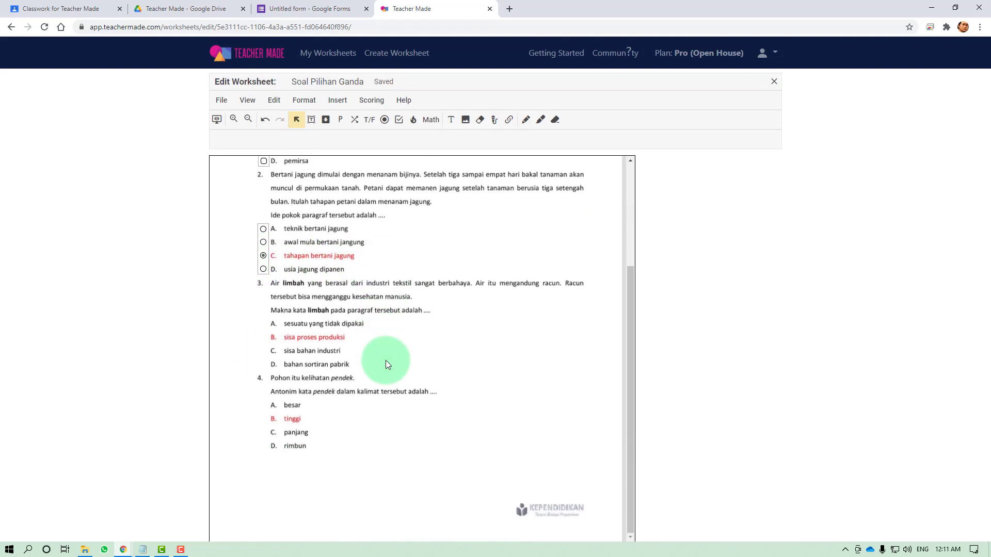
click(272, 244)
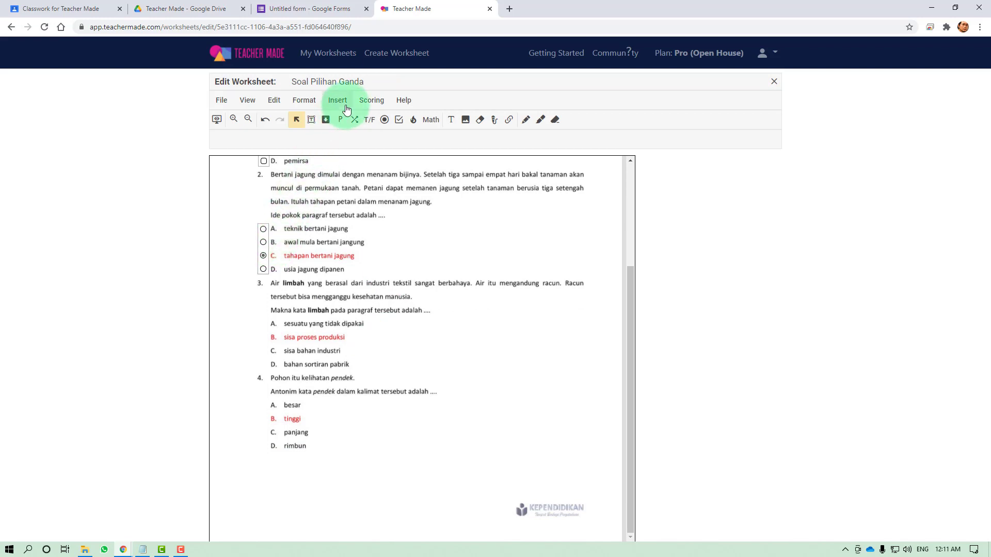
click(267, 245)
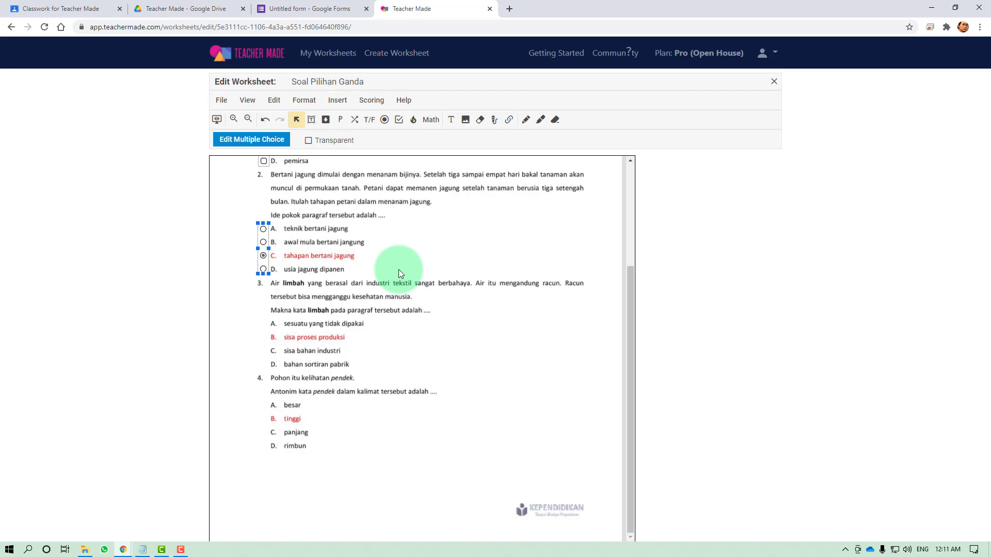
key(ctrl+v)
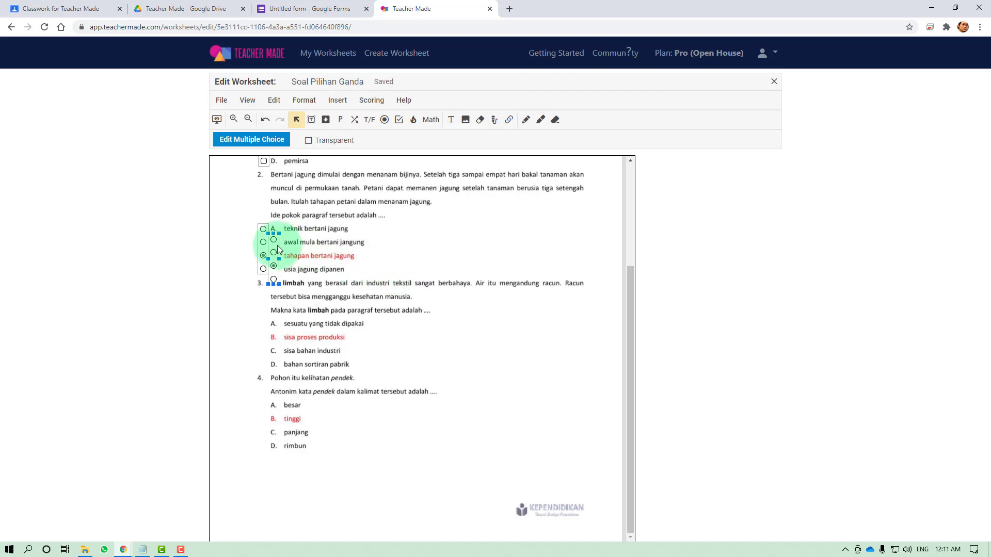
drag(278, 249, 265, 331)
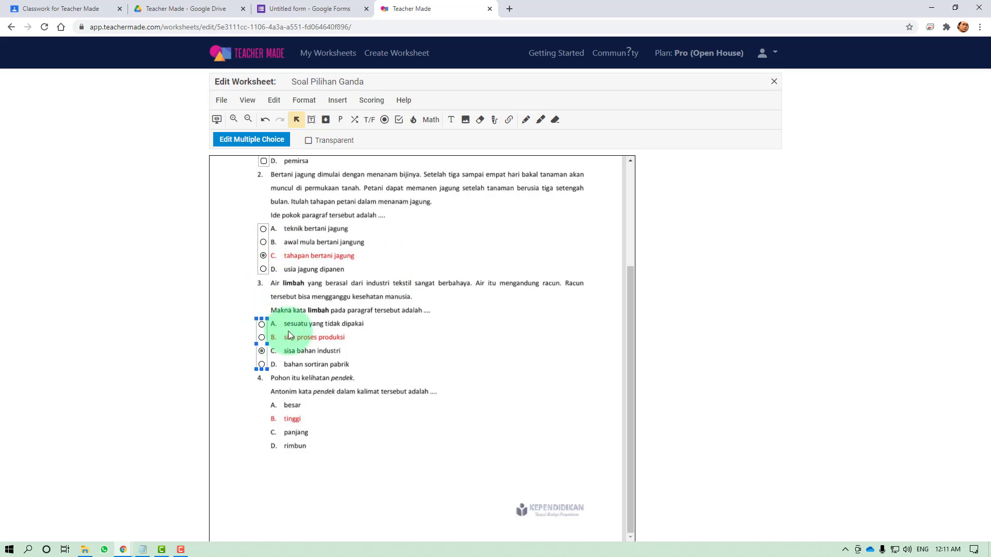
key(Right)
key(Right)
key(Right)
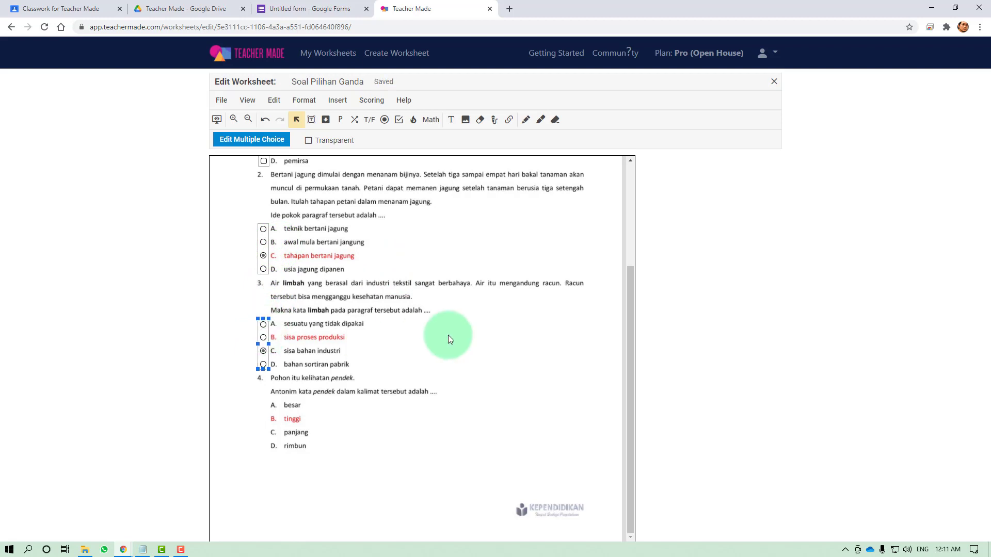
Step: Mark option B, sisa proses produksi, as question 3's correct answer and save the item with 5 points and 4 choices
click(263, 338)
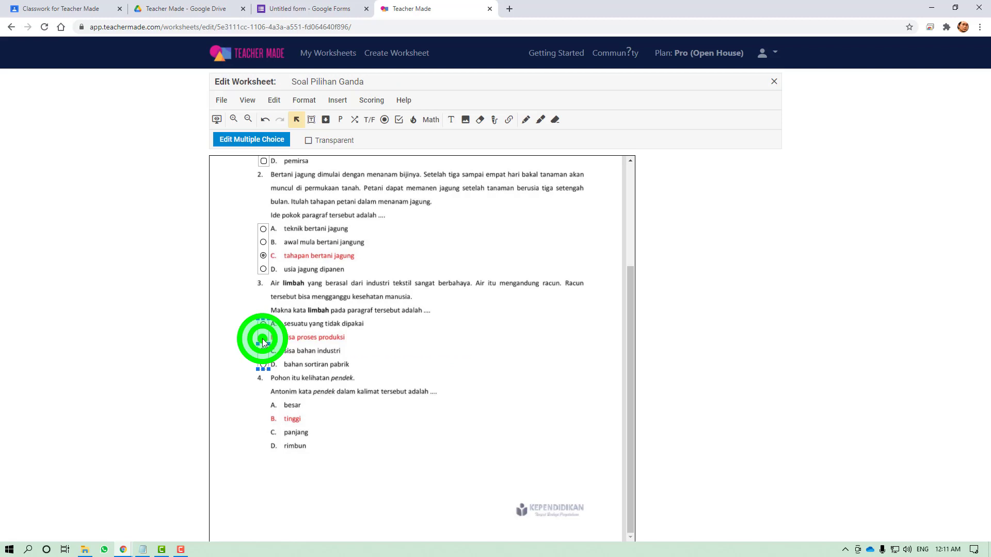
click(236, 139)
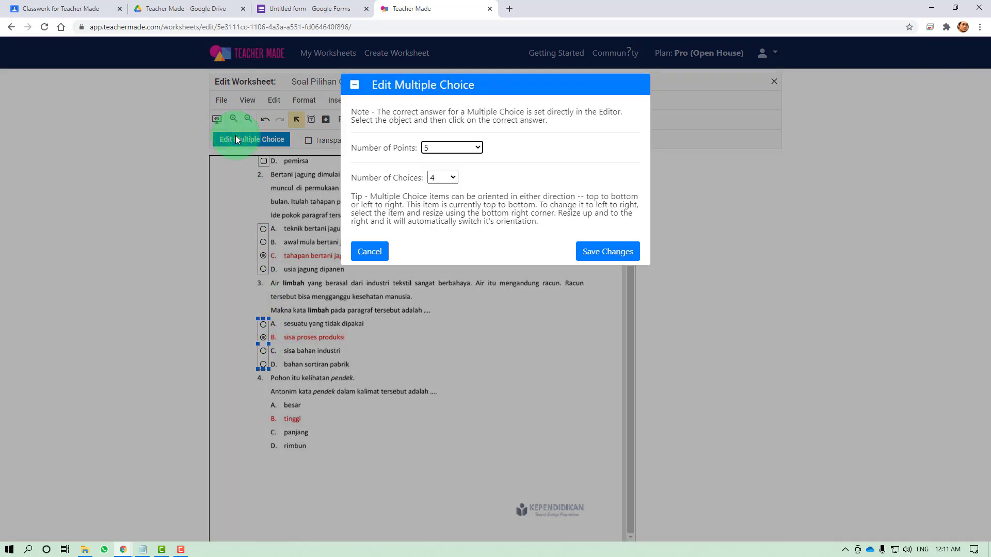
click(604, 252)
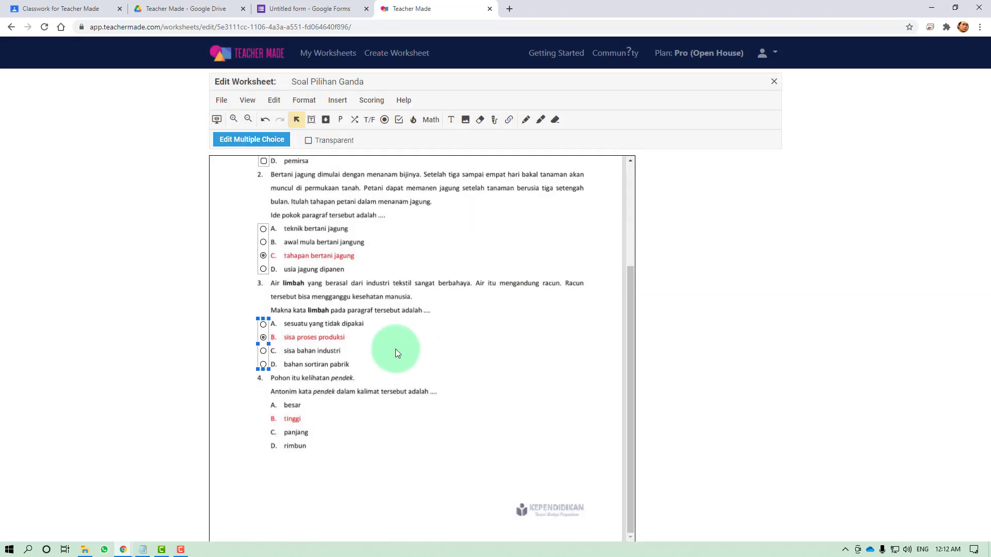
Step: Duplicate question 3's multiple choice item onto options A to D of question 4 and save the copy with 5 points and 4 choices
key(ctrl+v)
drag(277, 341, 264, 411)
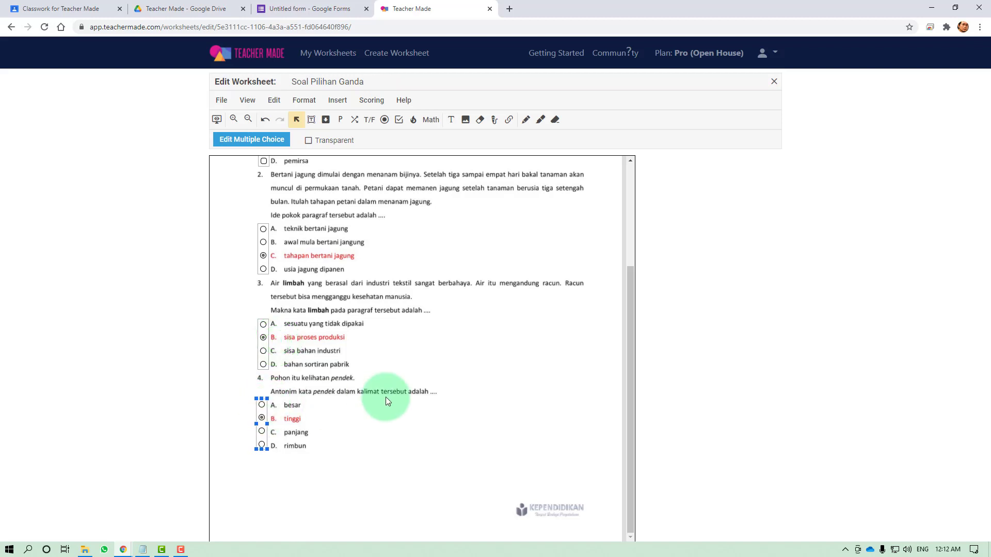
key(Right)
key(Right)
key(Right)
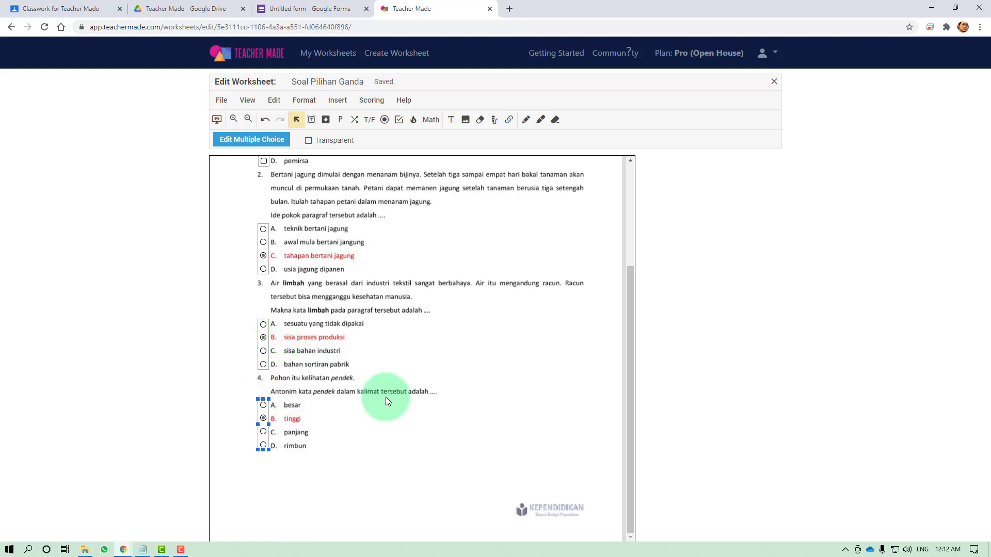
key(Down)
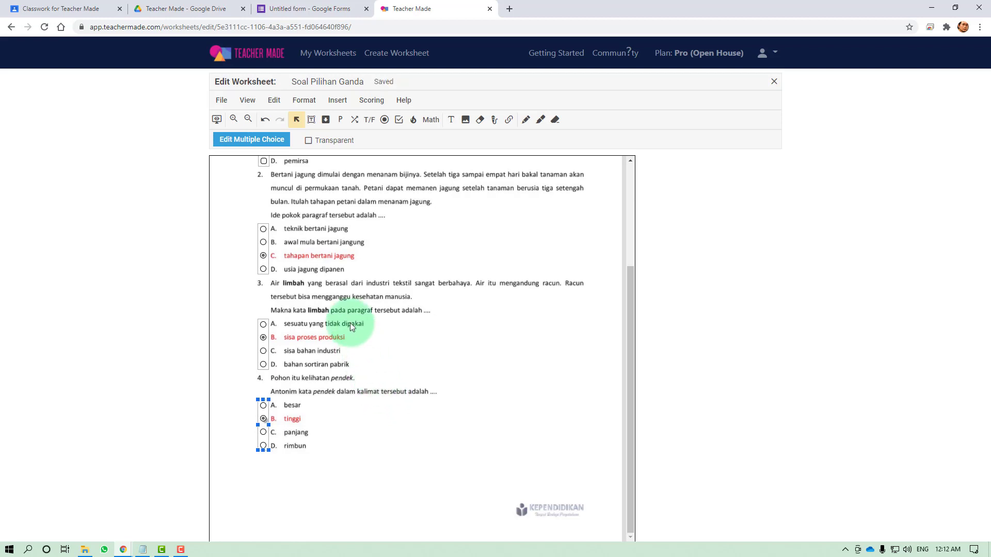
click(263, 141)
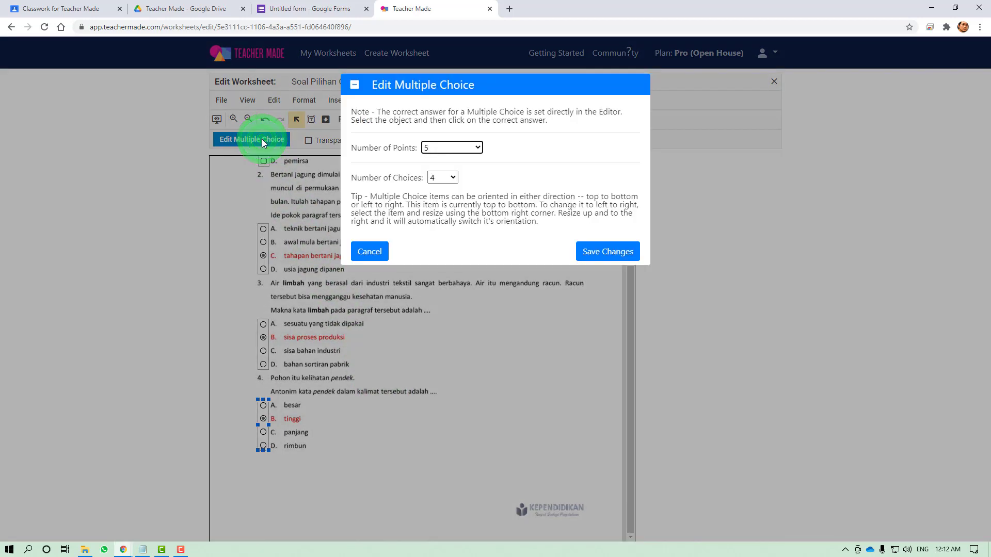
click(602, 250)
Step: Look over the answer boxes of all four questions and close the worksheet editor
scroll(516, 399, up, 2)
scroll(517, 401, up, 1)
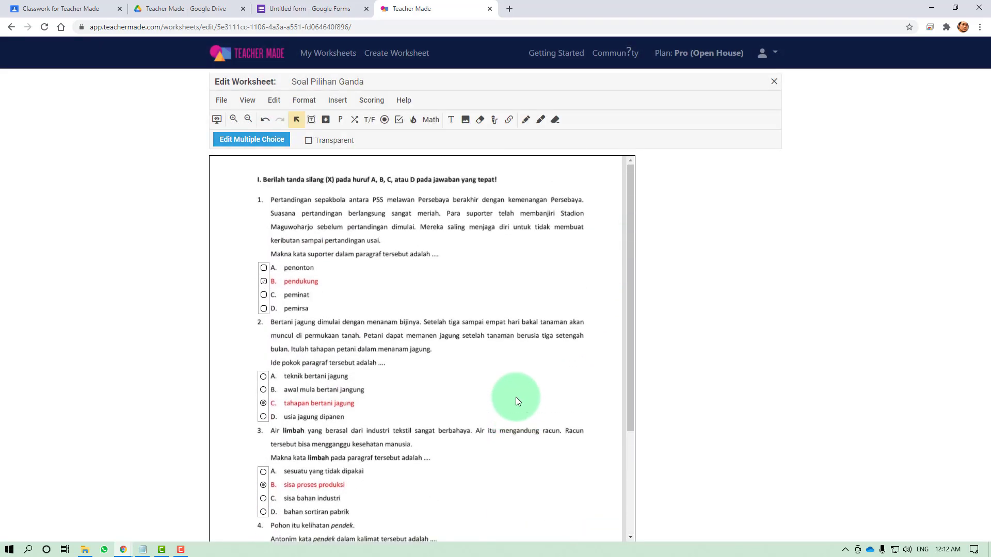
scroll(517, 401, down, 3)
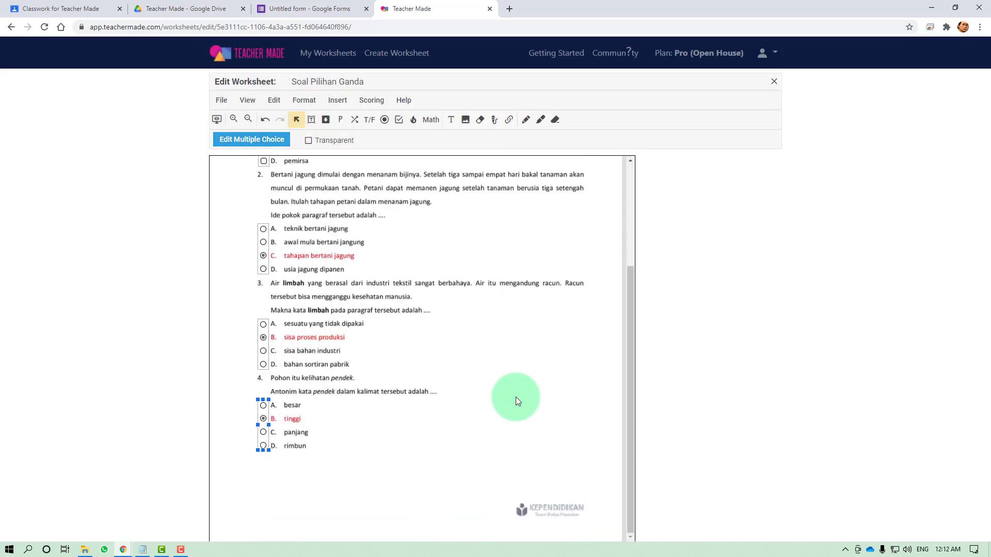
scroll(518, 402, up, 3)
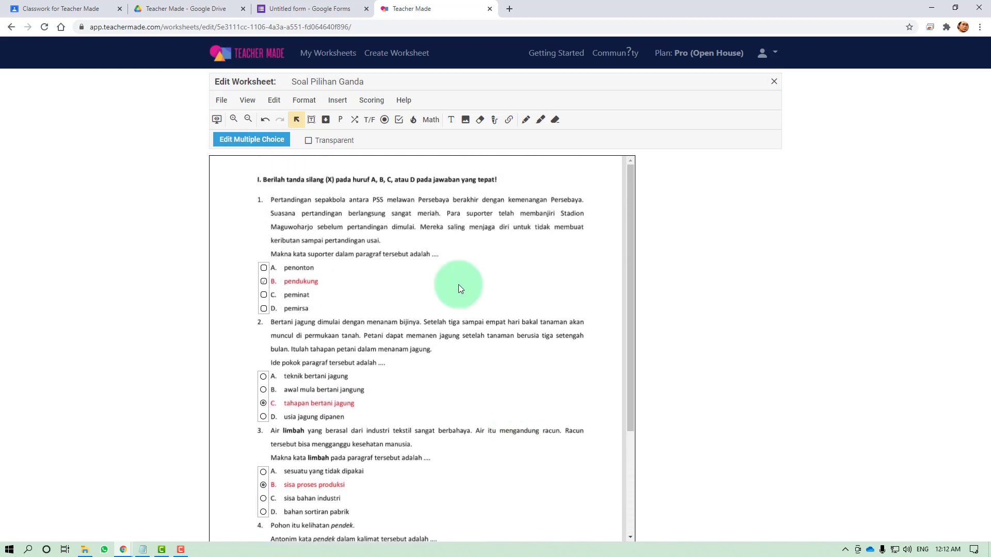
scroll(458, 284, down, 3)
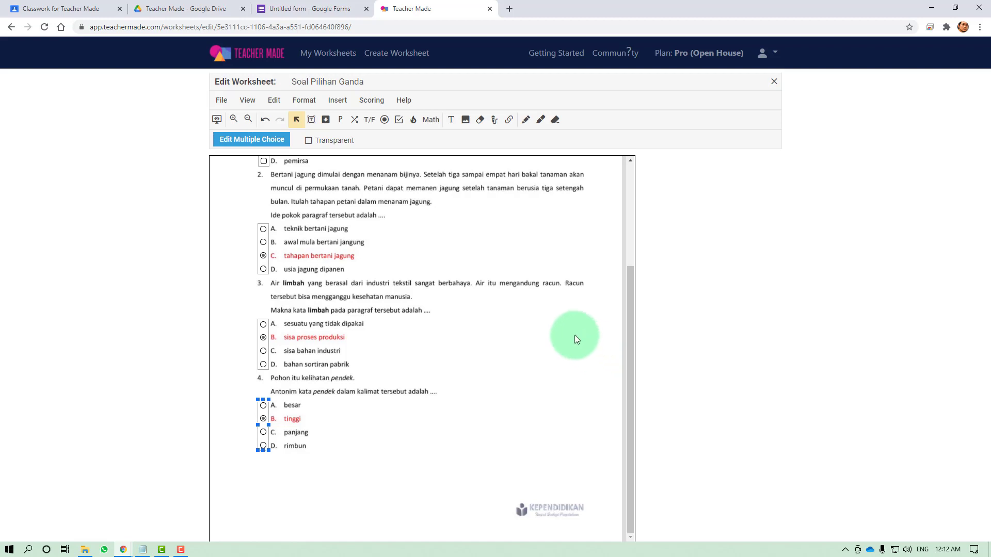
click(218, 101)
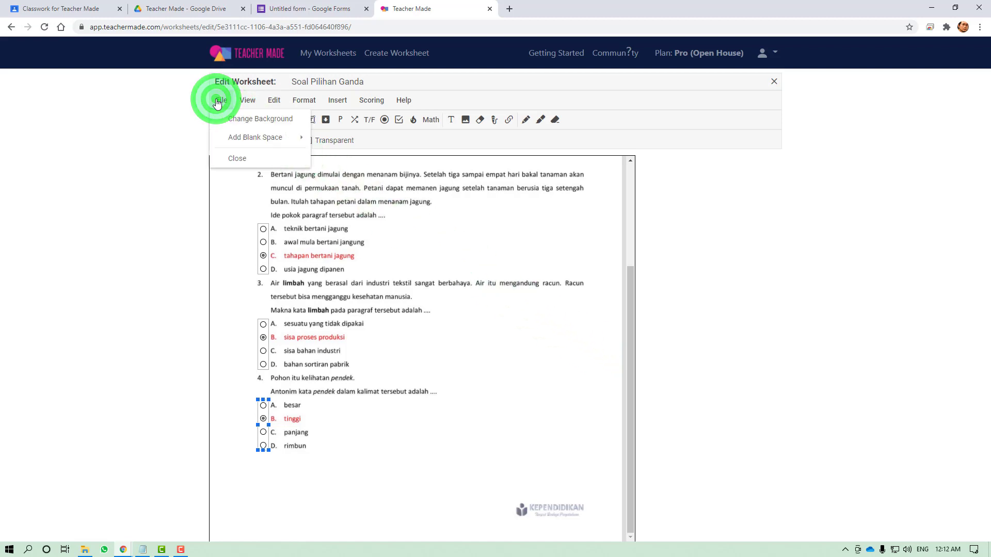
mouse_move(274, 100)
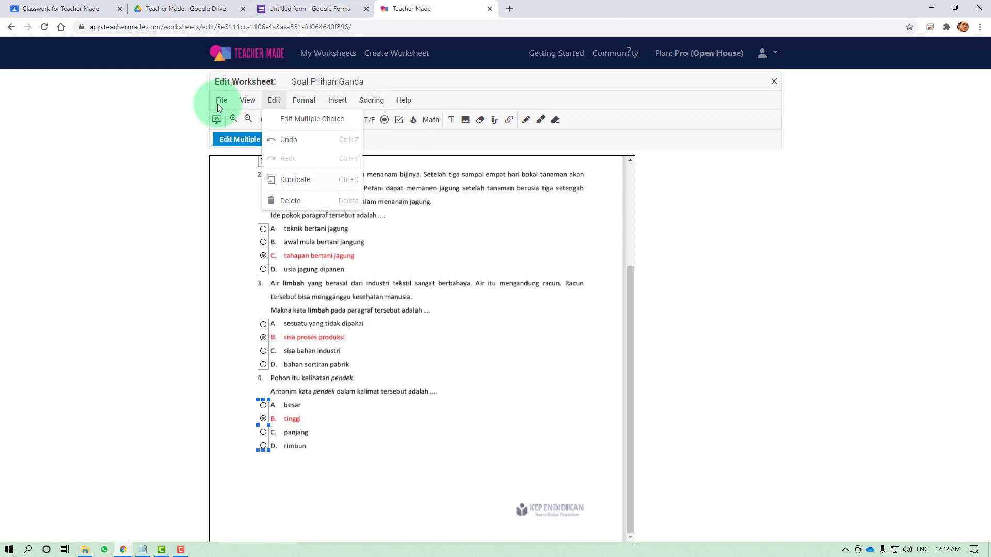
click(218, 103)
click(237, 164)
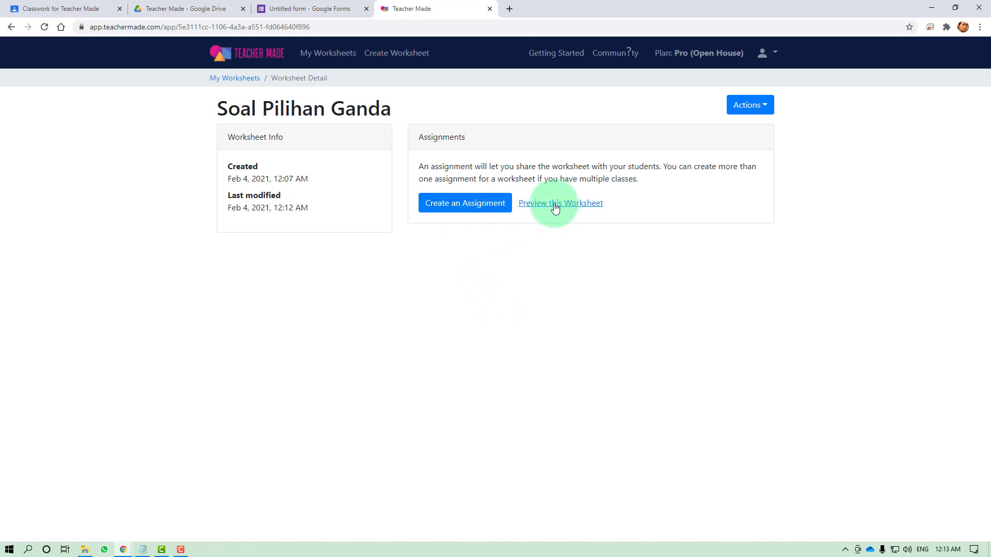
Step: Preview the Soal Pilihan Ganda worksheet as students see it, look through all four questions and close the preview
click(583, 204)
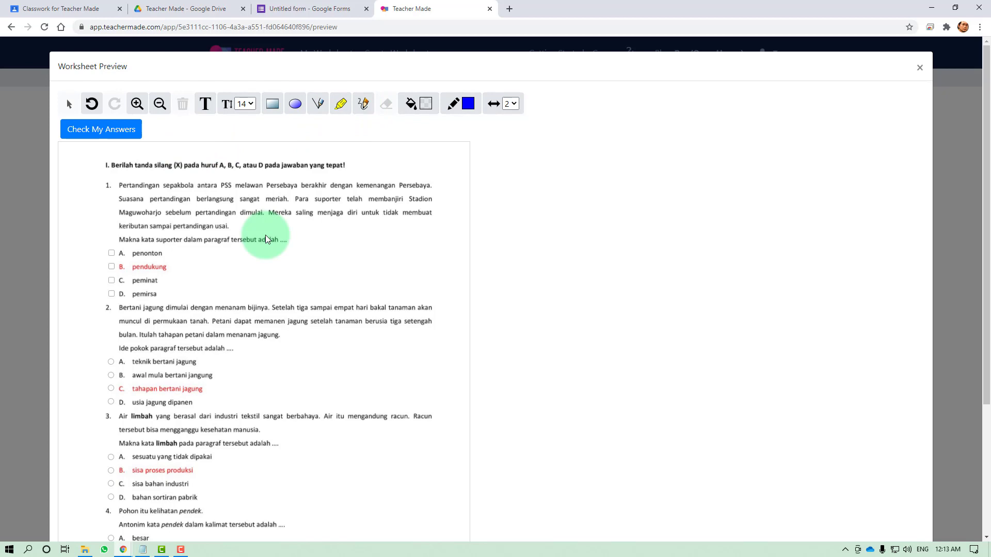
scroll(266, 238, down, 3)
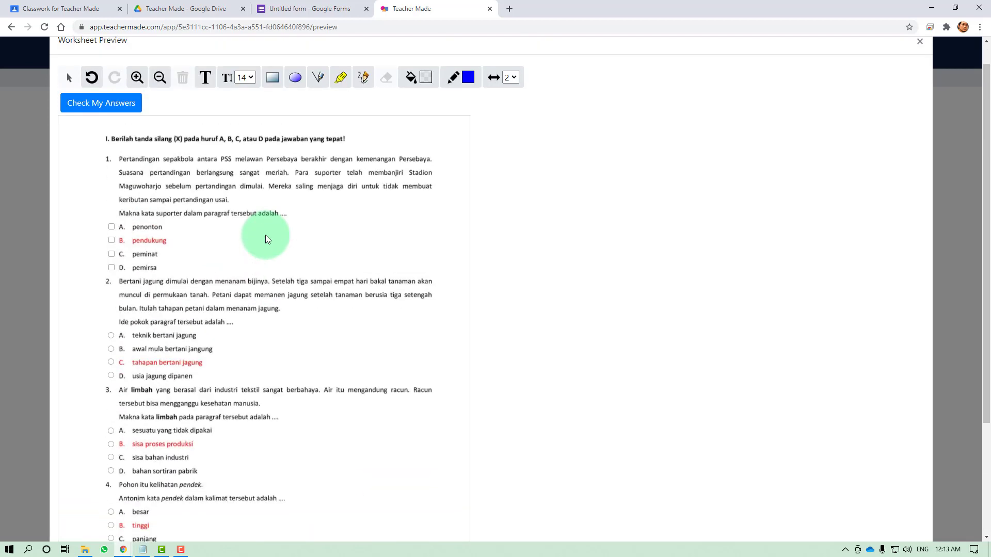
scroll(267, 238, down, 3)
scroll(265, 239, up, 6)
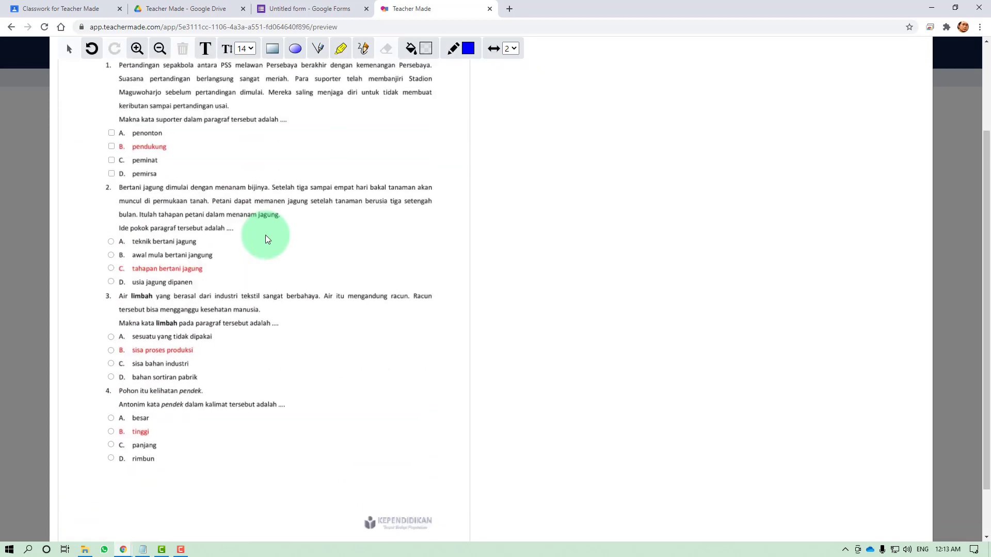
click(920, 69)
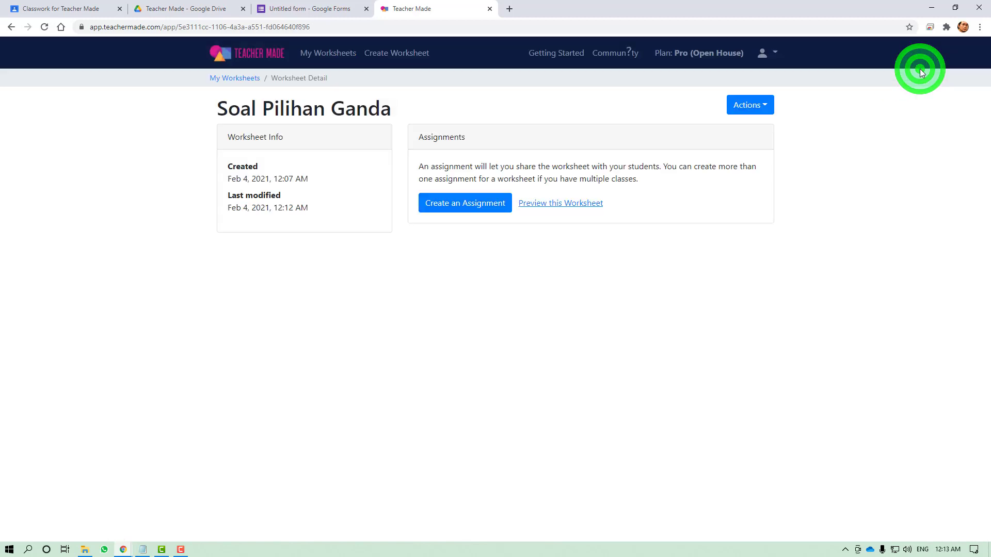
Step: Start an assignment for the worksheet, keeping the name Soal Pilihan Ganda - Assignment, and continue to the student sign-in options
click(480, 207)
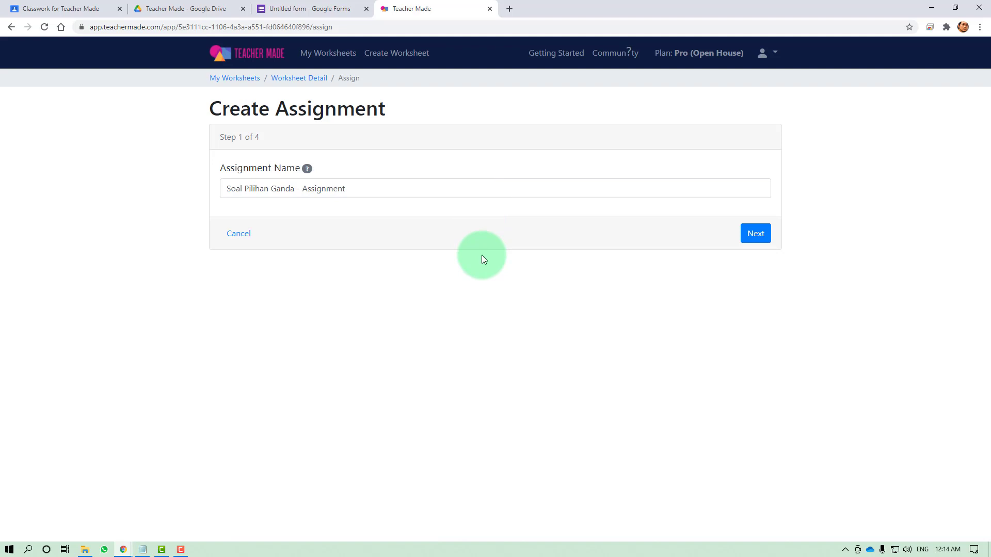
drag(221, 137, 261, 136)
click(280, 138)
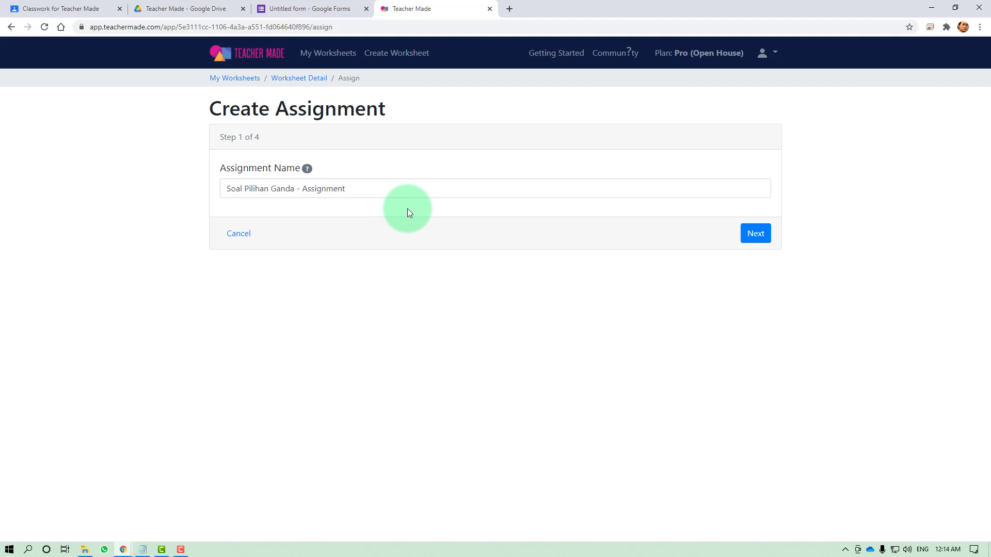
click(437, 186)
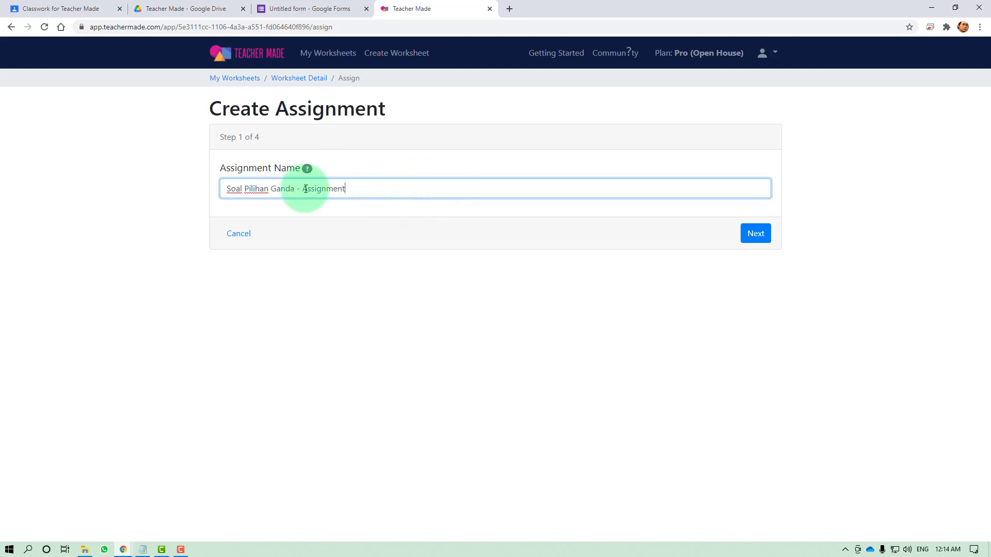
drag(302, 188, 349, 188)
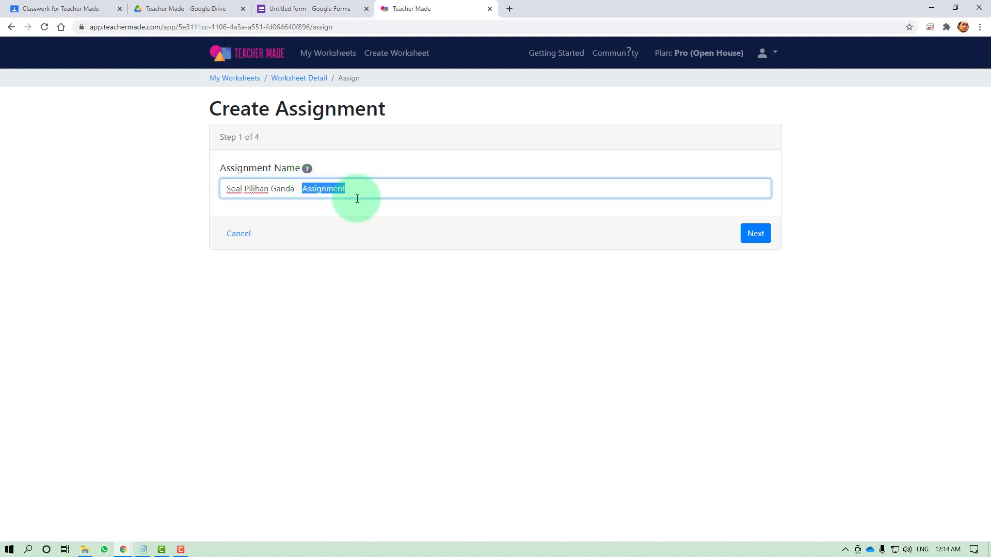
click(440, 311)
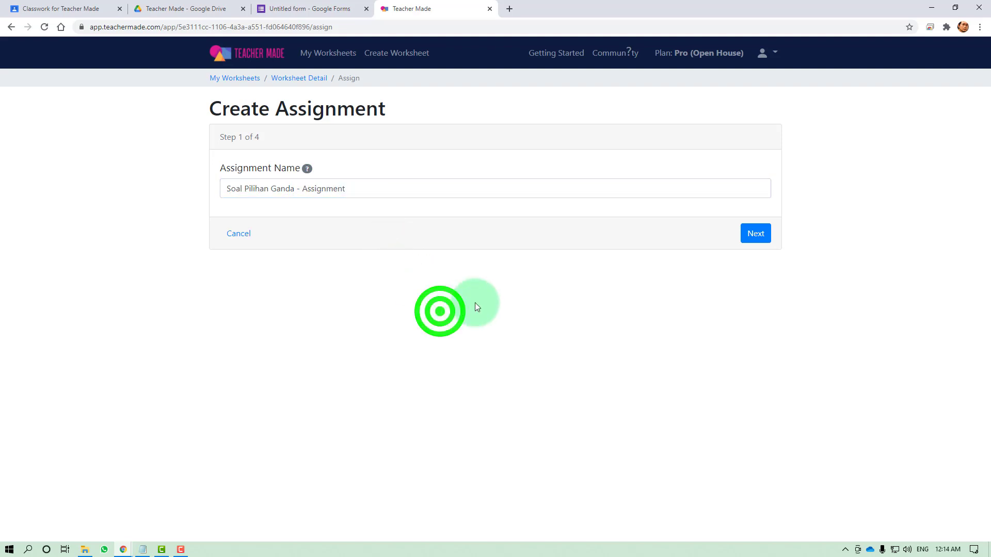
click(761, 233)
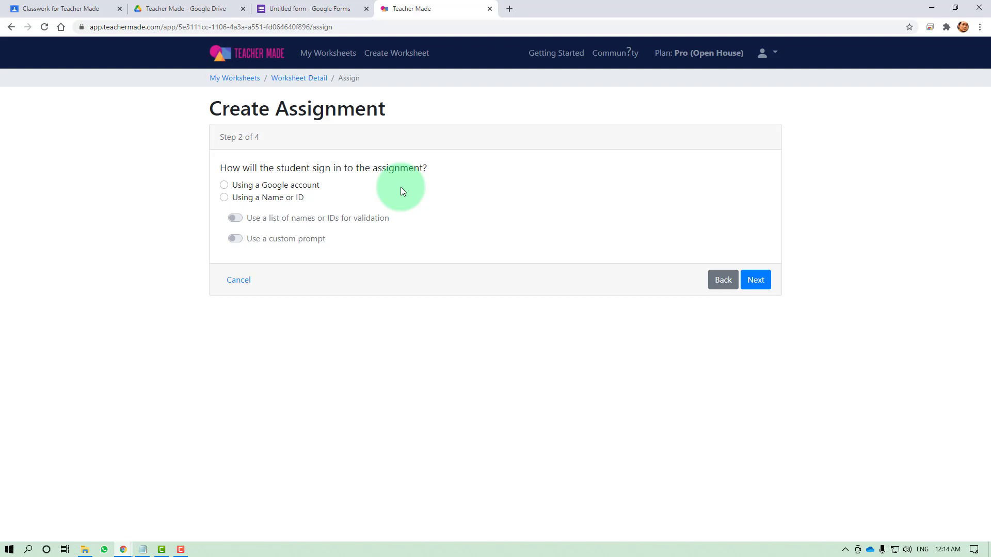
Step: Have students sign in using a Google account and display their scores as Points Earned
click(225, 186)
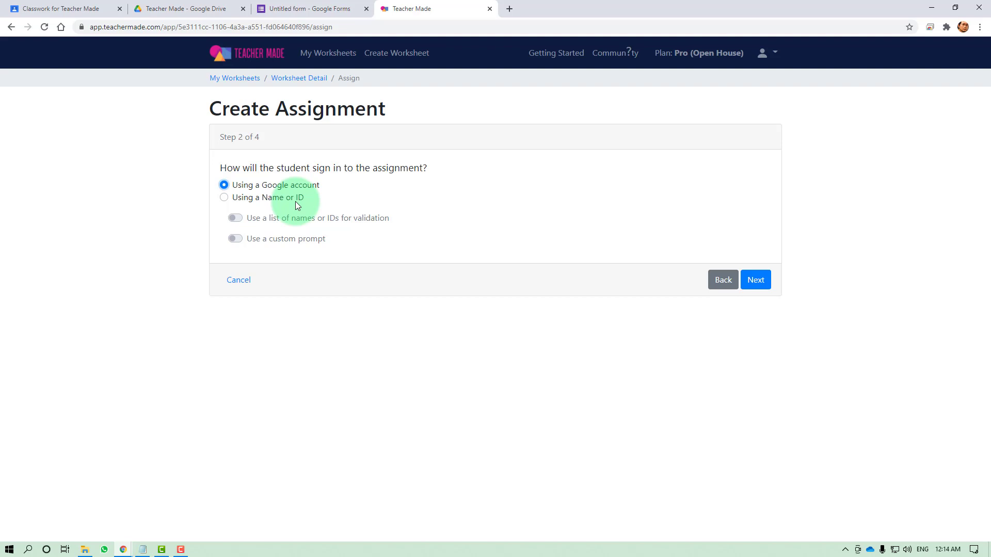
click(763, 285)
click(763, 285)
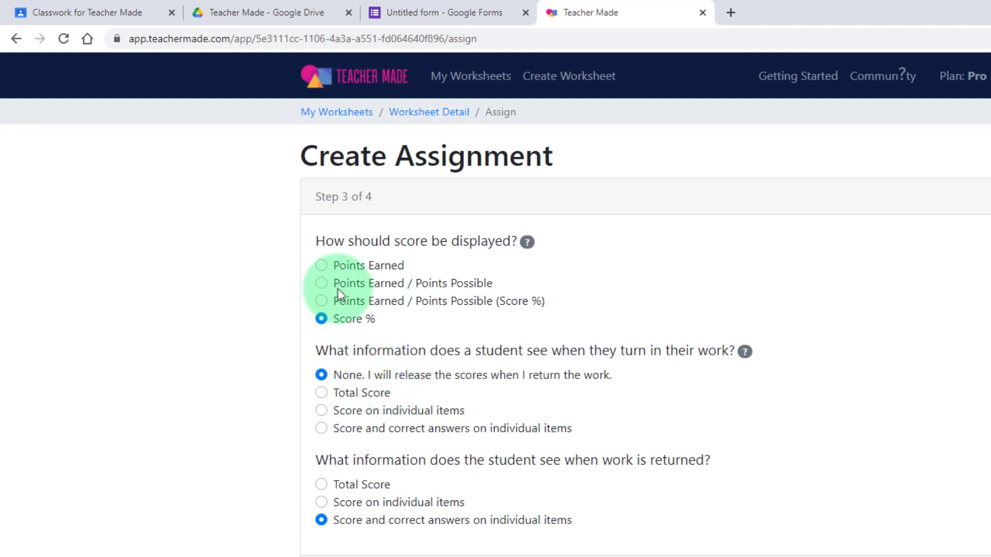
click(322, 266)
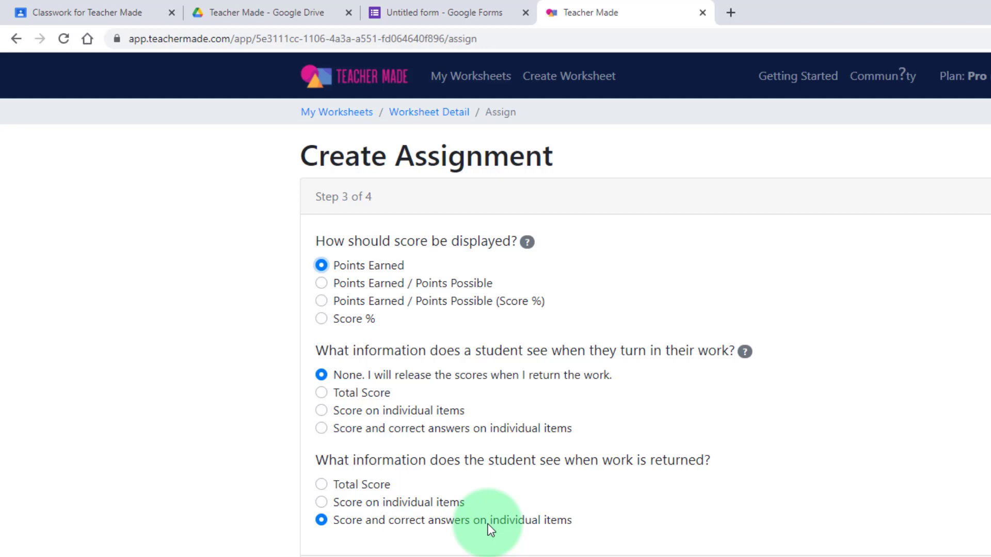
click(946, 503)
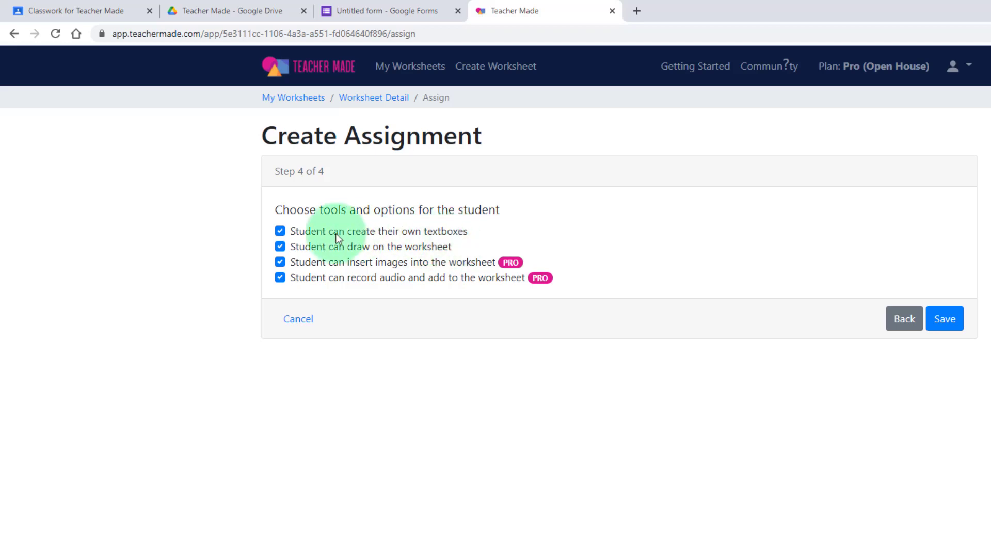
Step: Keep all four student tools enabled, from own textboxes to audio recording, and save the assignment
click(281, 230)
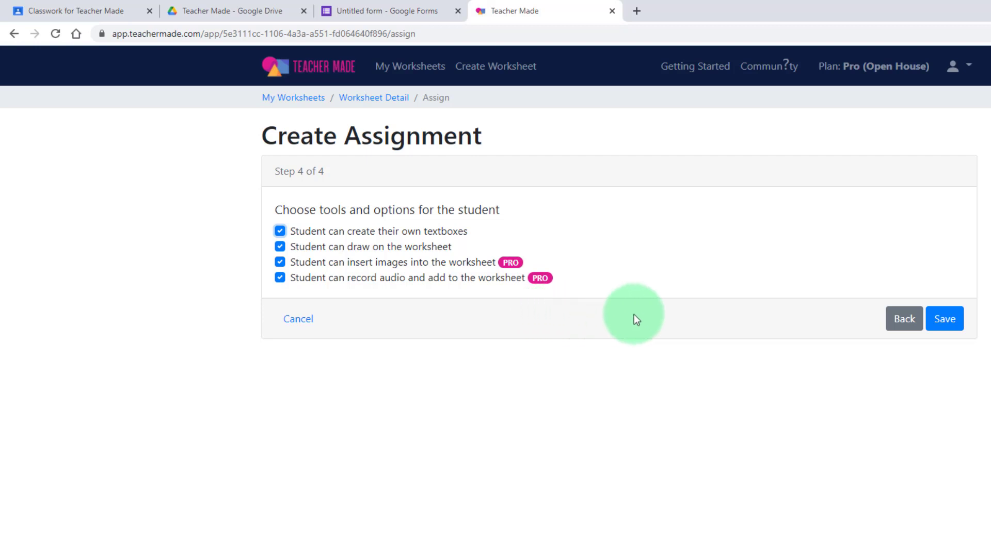
click(944, 319)
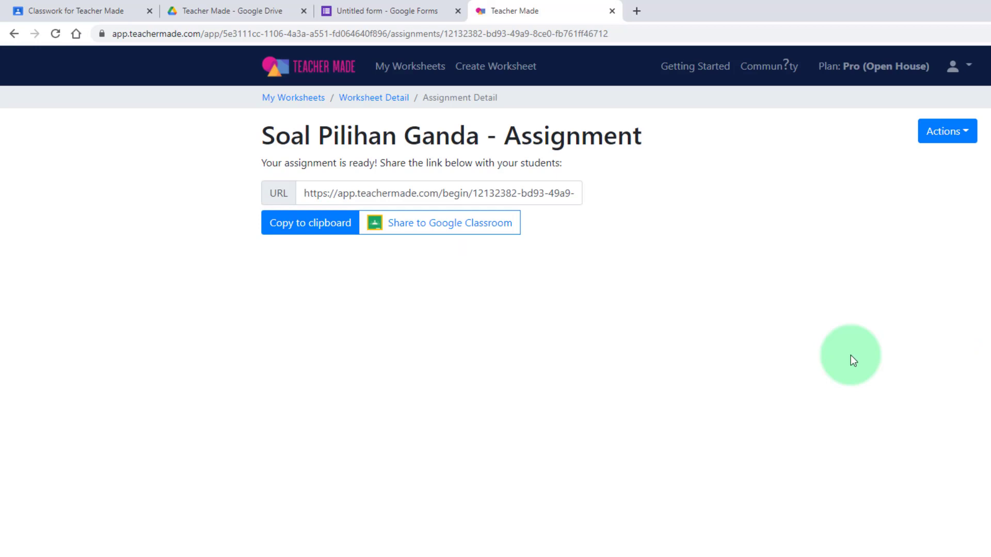
Step: Examine the assignment's share link and available actions, and check the Classwork of the Teacher Made class in Google Classroom
drag(303, 195, 587, 201)
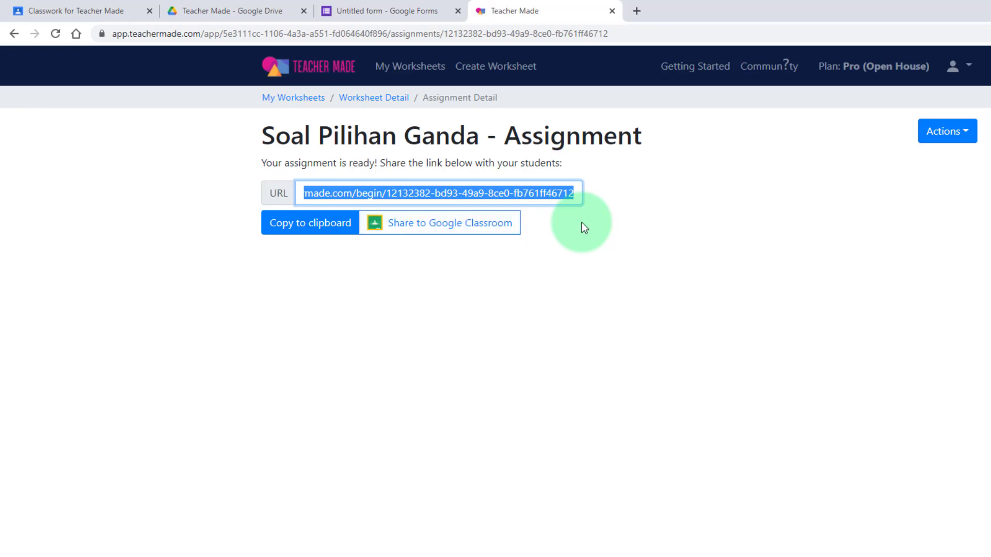
click(968, 136)
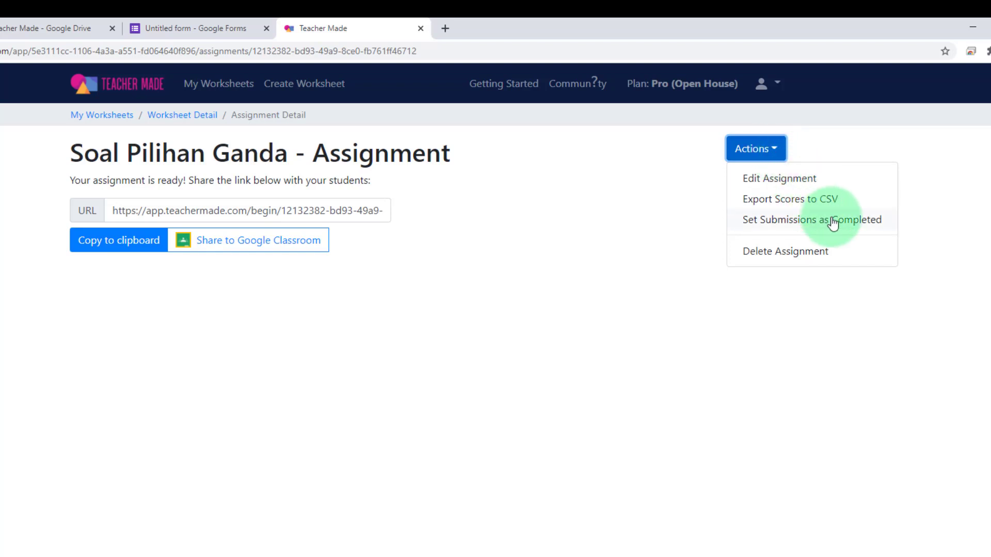
click(545, 284)
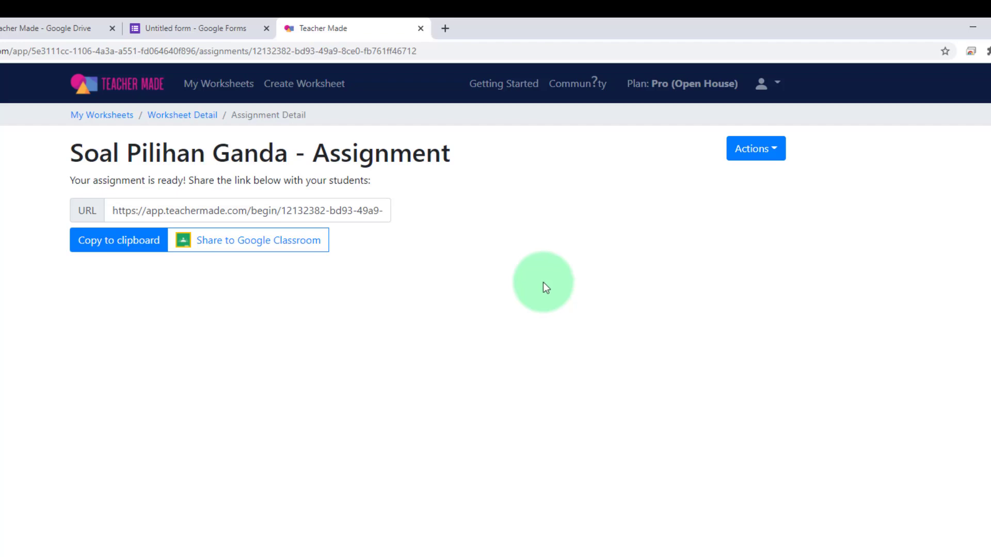
click(61, 2)
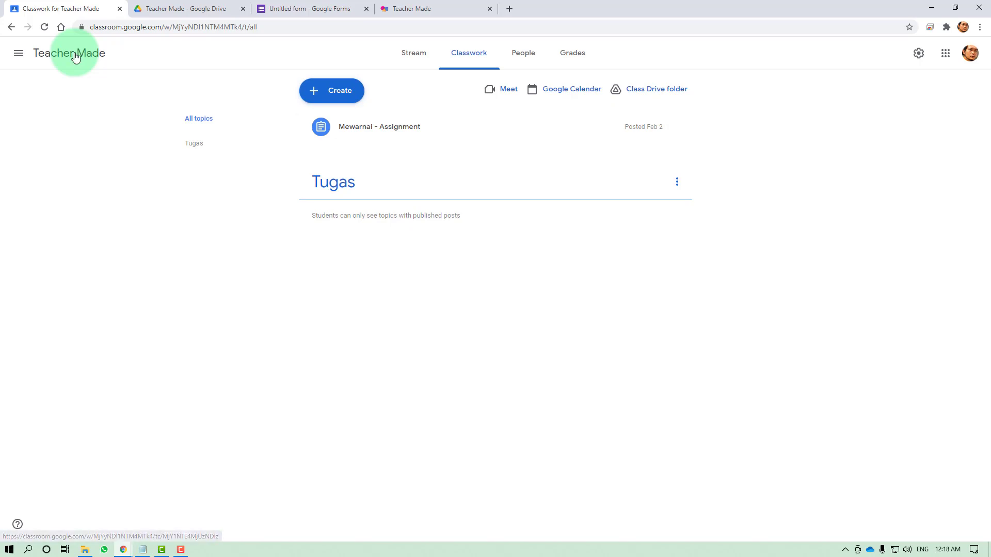
click(419, 7)
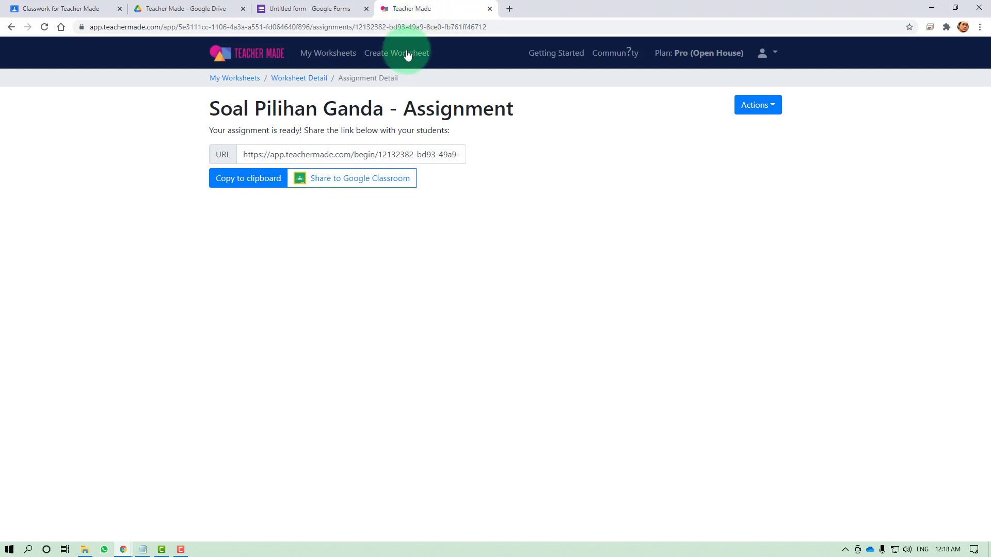
Step: Share the assignment to Google Classroom, choosing Teacher Made as the class
click(367, 185)
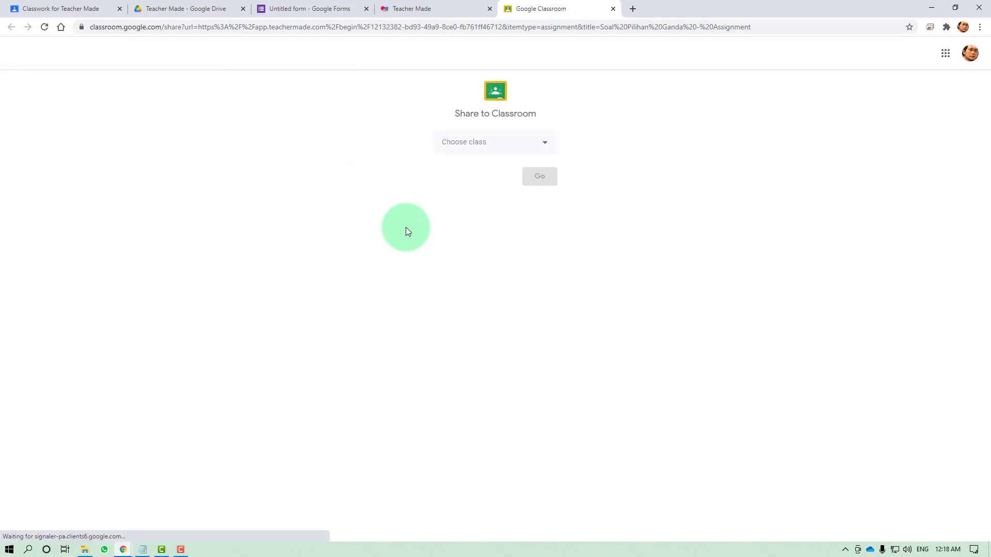
click(546, 146)
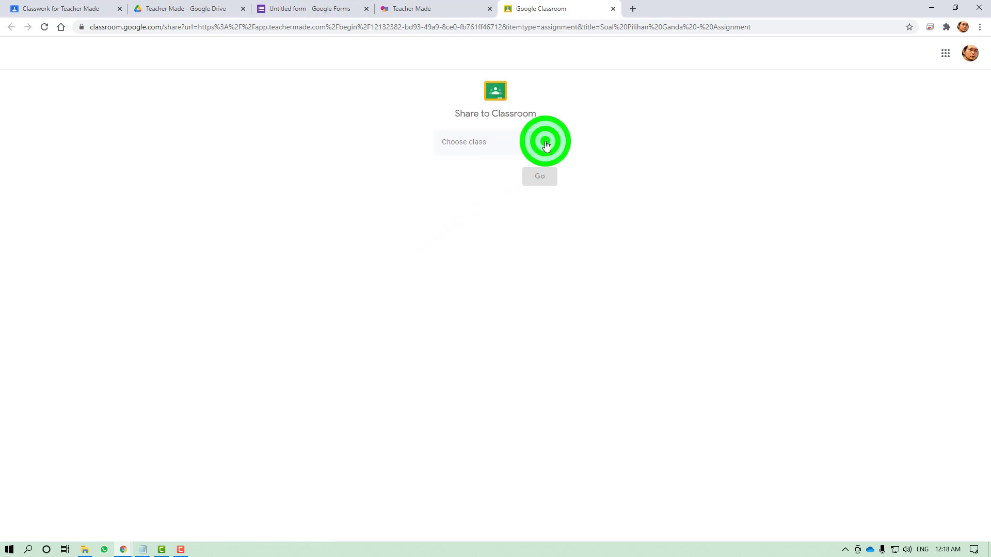
key(Down)
key(Down)
key(Down)
key(Down)
key(Down)
key(Down)
key(Down)
key(Down)
key(Up)
key(Up)
key(Up)
key(Up)
key(Up)
key(Up)
key(Up)
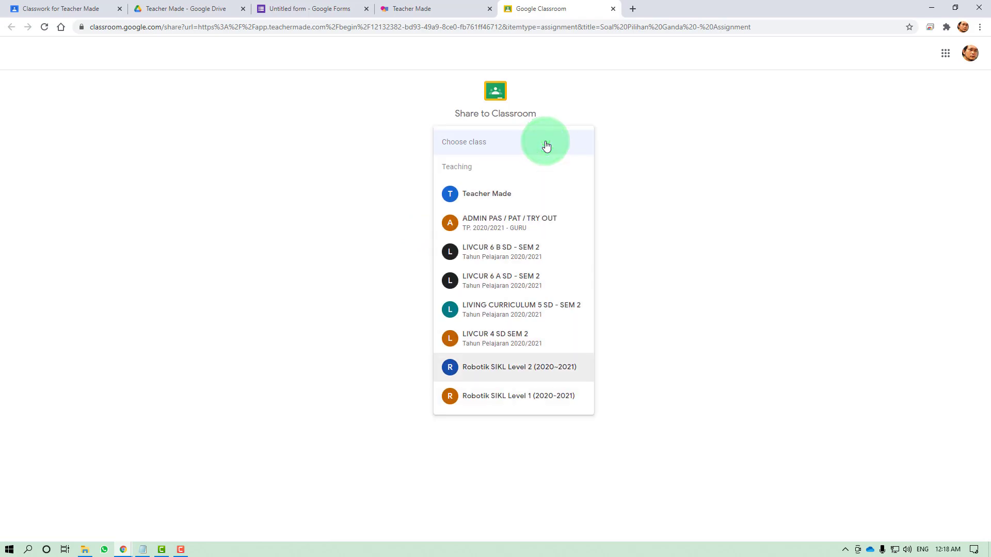
key(Down)
key(Down)
key(Down)
key(Up)
key(Up)
key(Up)
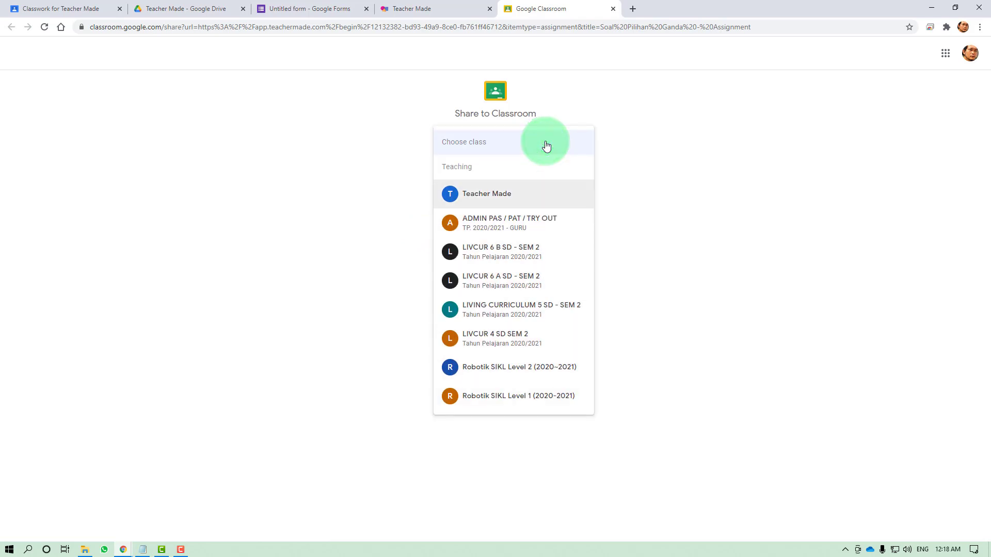
key(Down)
key(Down)
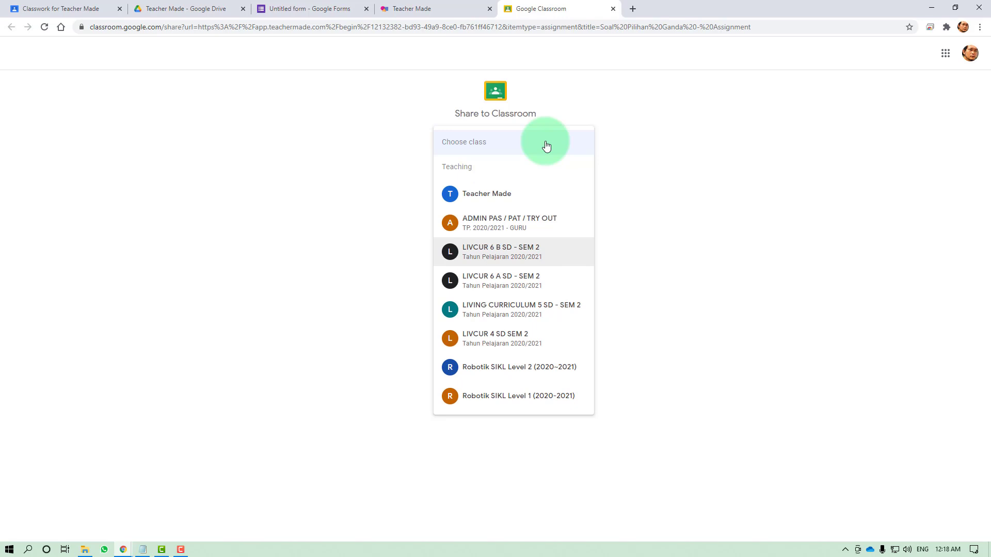
key(Down)
key(Down)
key(Down)
key(Down)
key(Down)
key(Up)
key(Up)
key(Up)
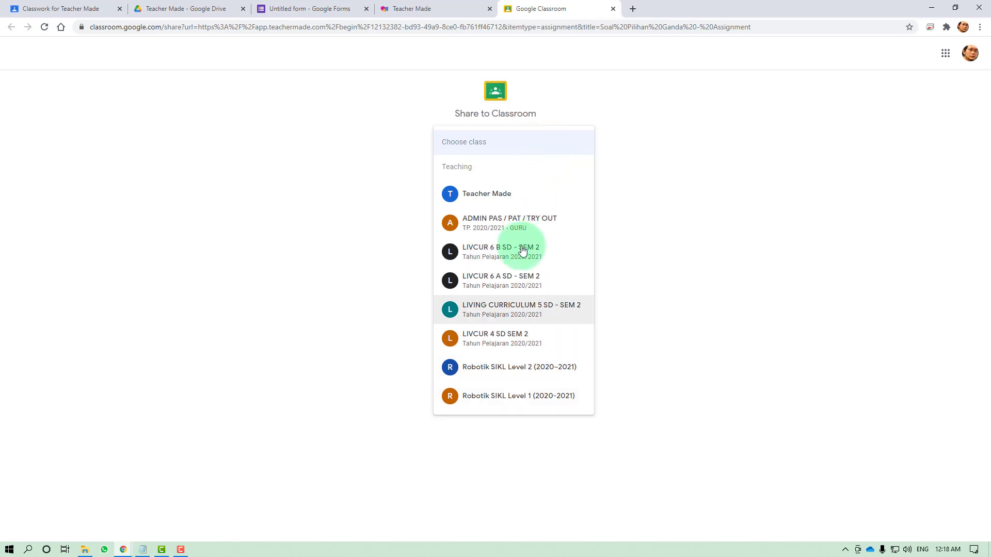
key(Up)
key(Up)
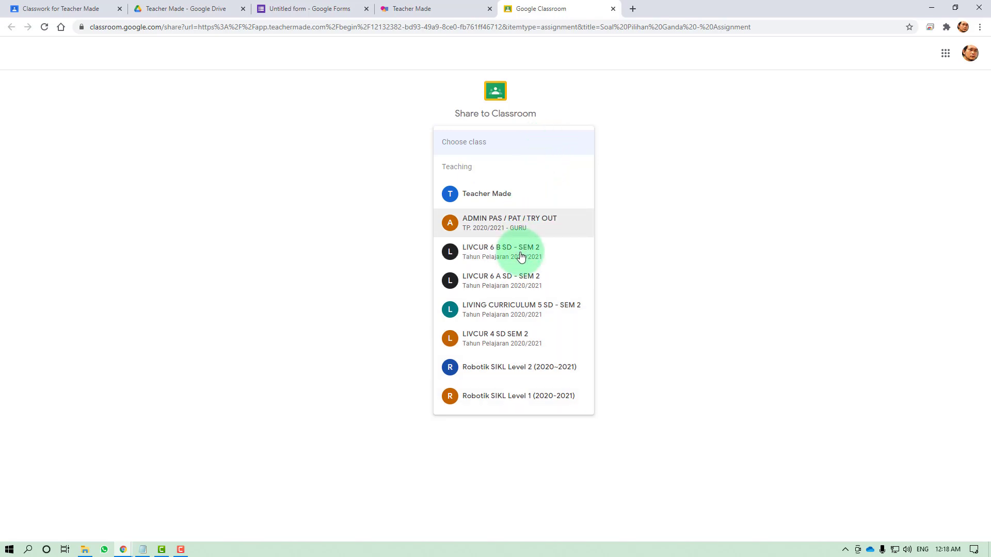
click(500, 201)
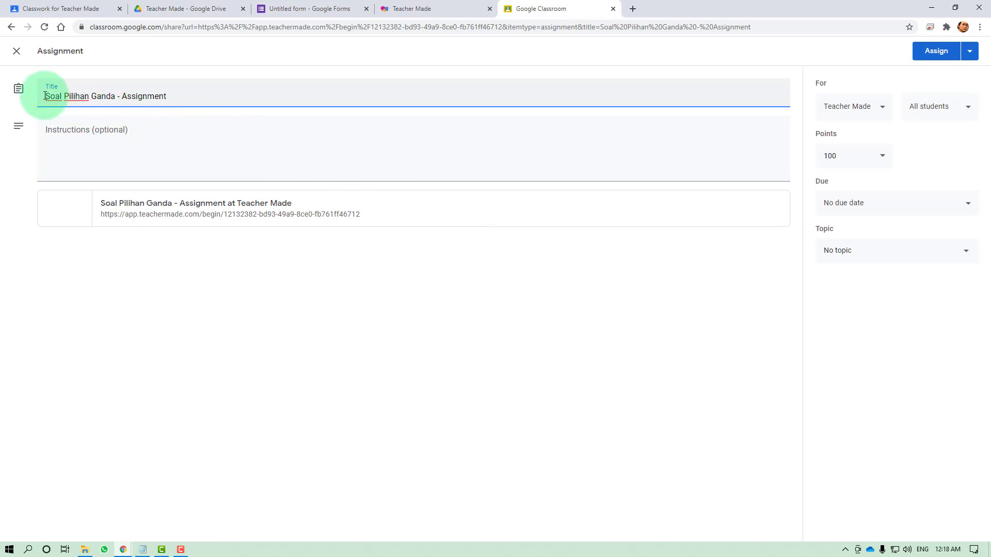
Step: Check the Classroom assignment's title, its instructions area and the students it is assigned to
drag(45, 96, 172, 98)
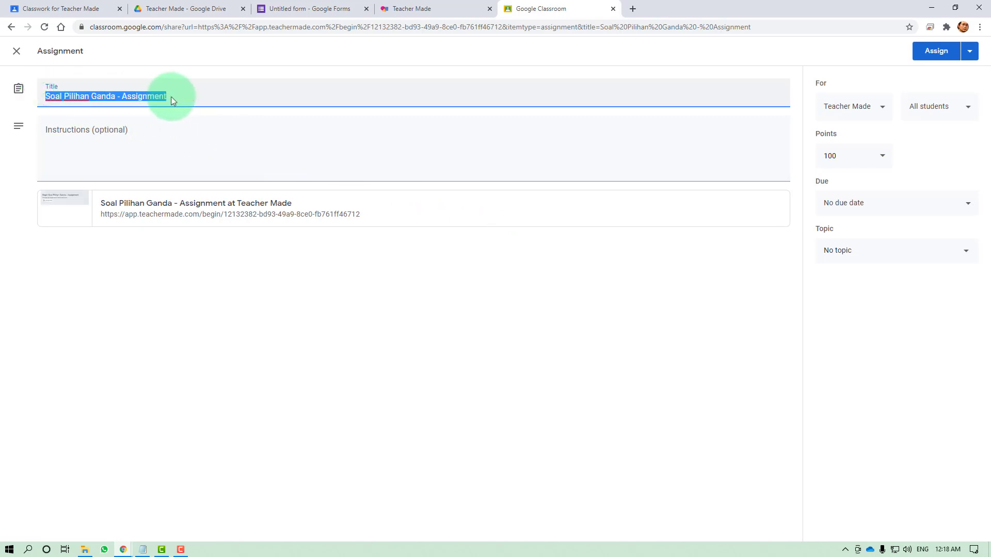
click(83, 131)
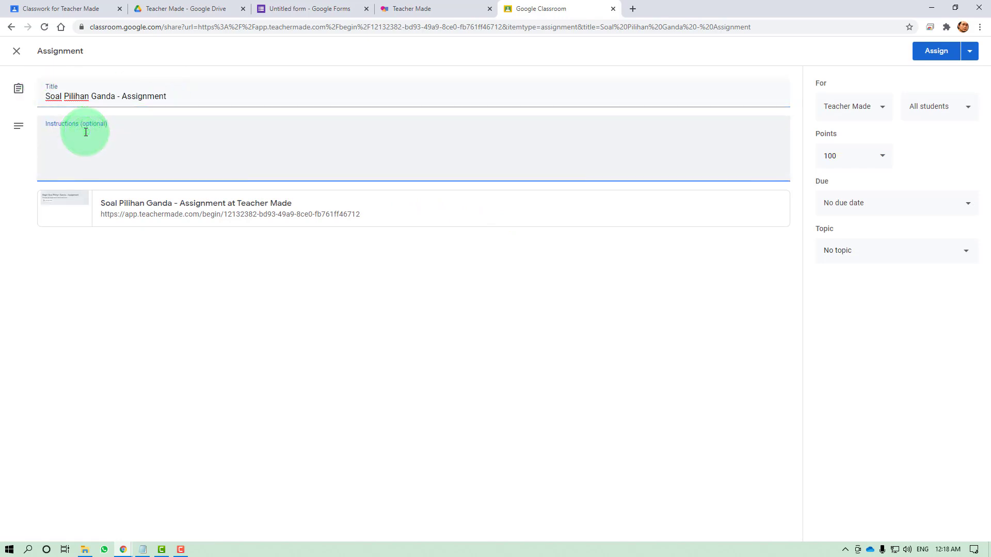
click(967, 106)
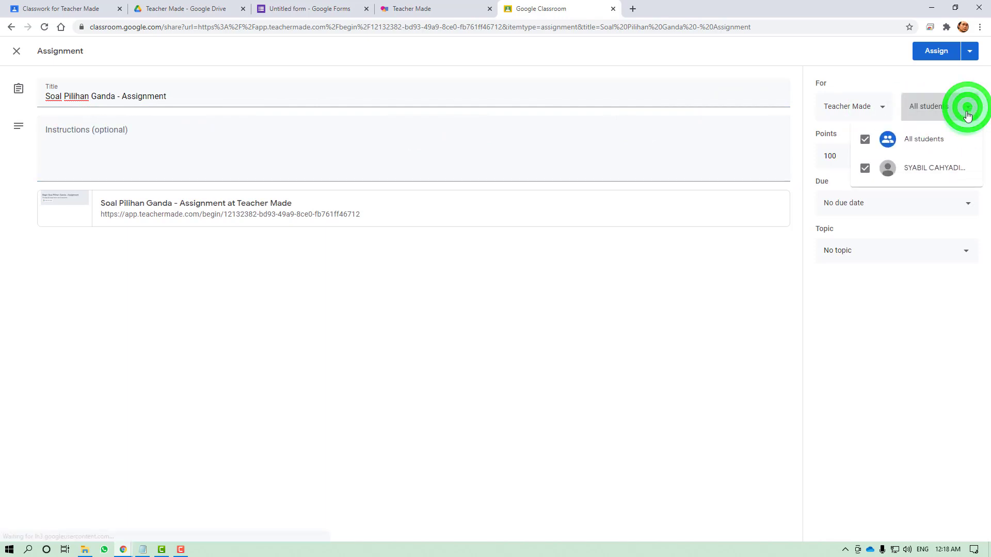
click(916, 316)
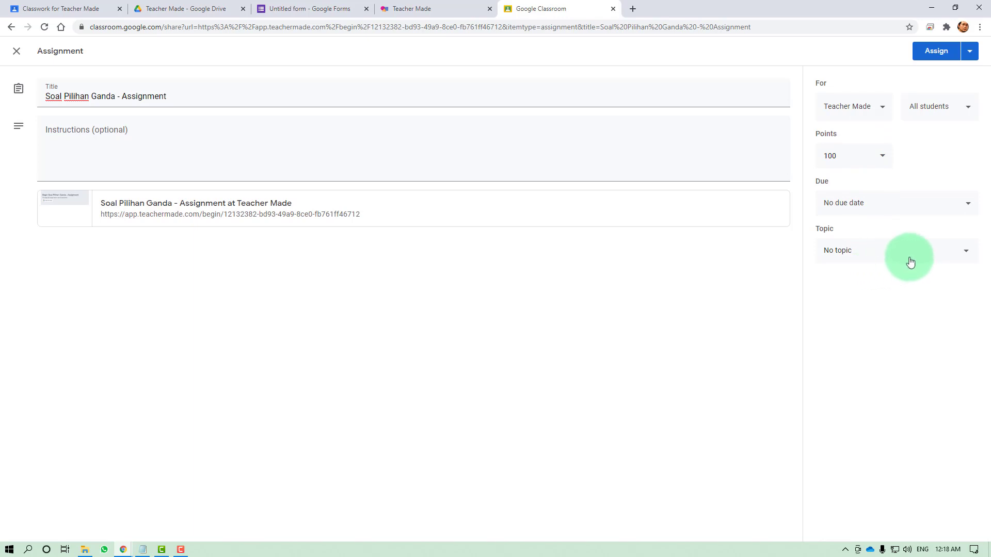
Step: File the assignment under the Tugas topic and assign it to all students of the class
click(951, 246)
click(94, 6)
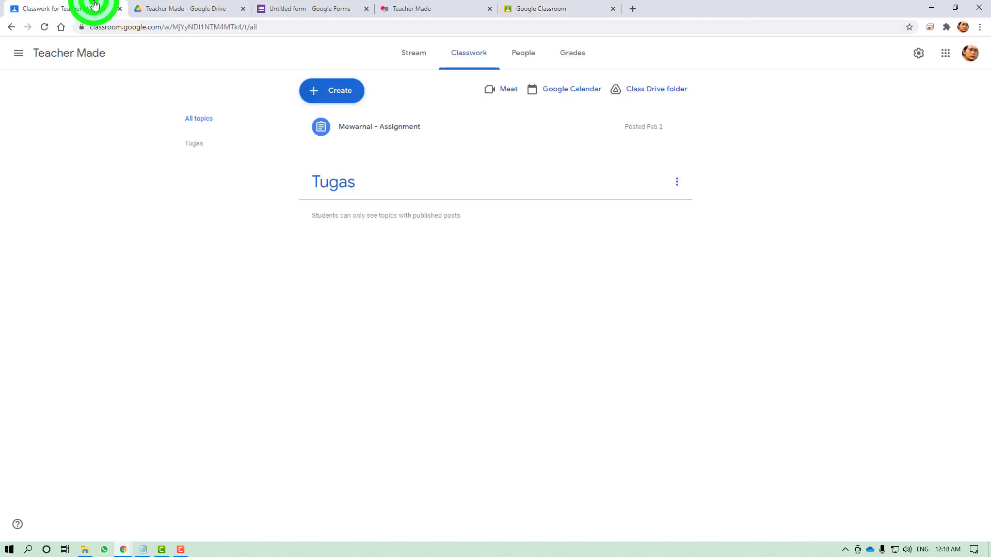
click(425, 6)
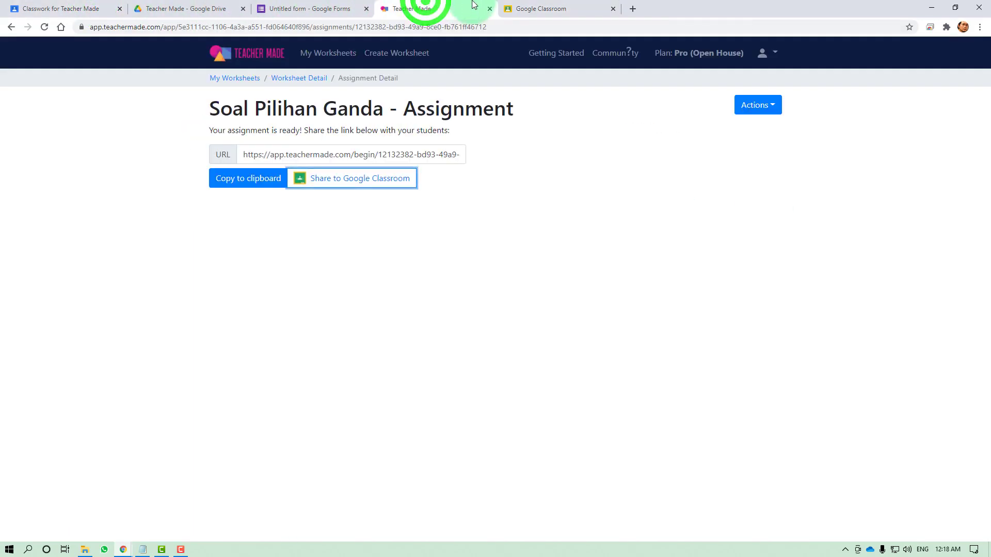
click(570, 6)
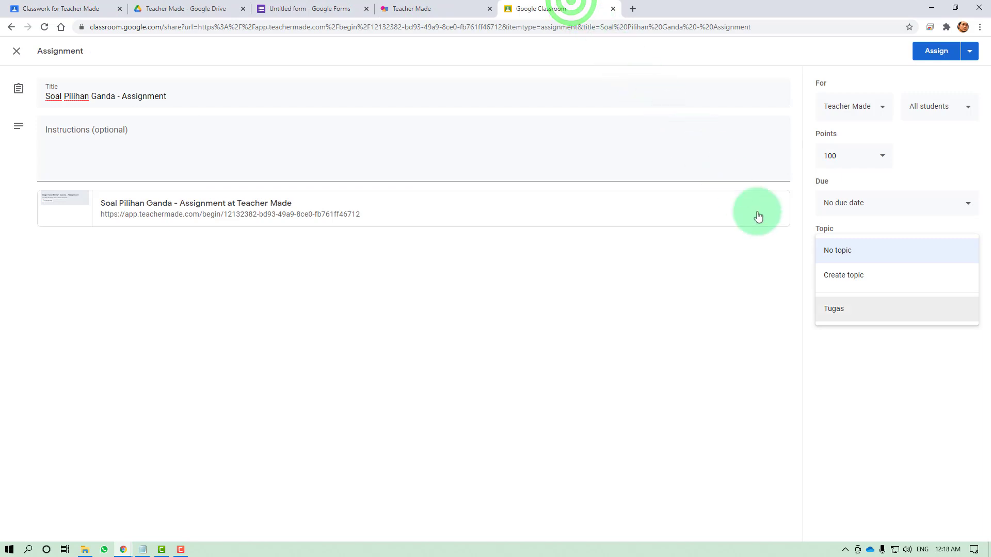
click(839, 309)
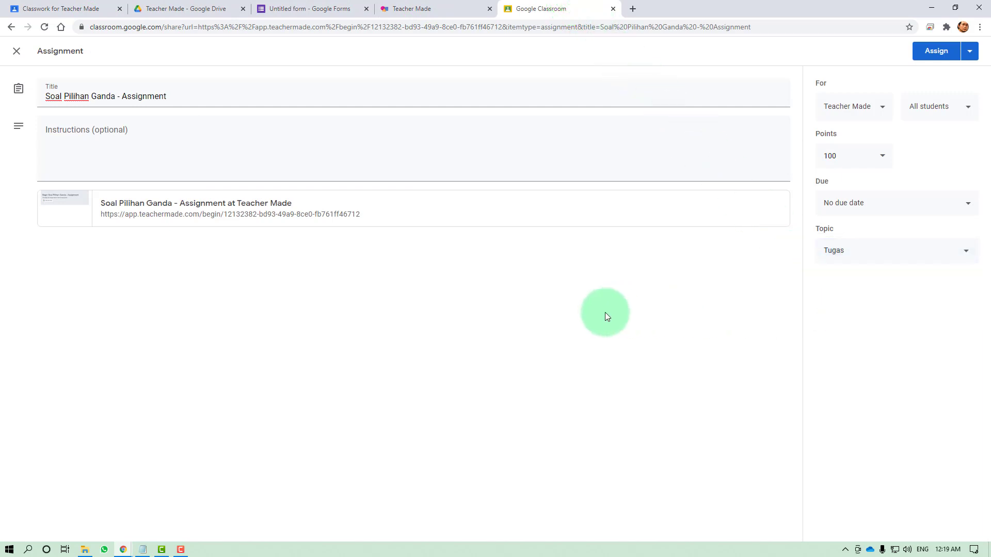
click(933, 53)
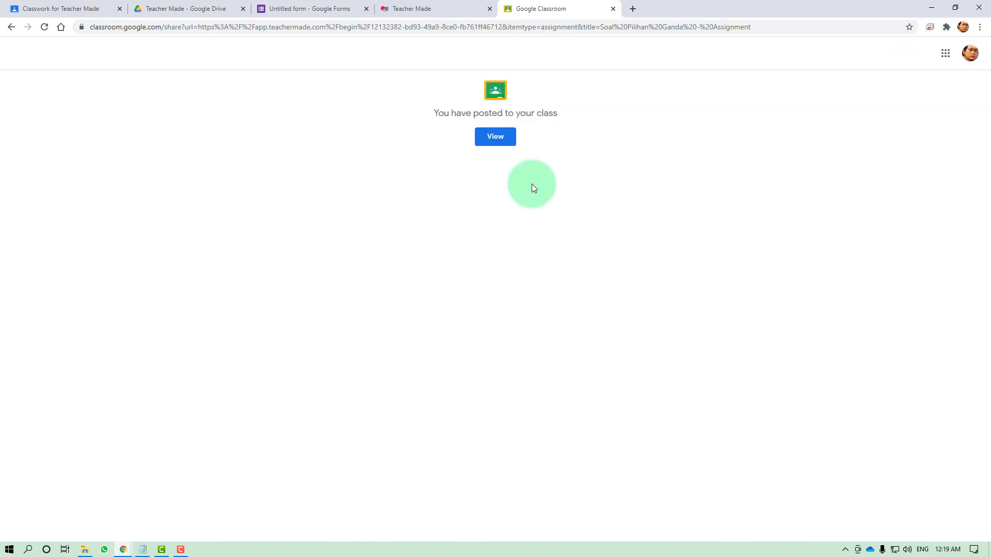
Step: View the class's Classwork and examine the details of the posted Soal Pilihan Ganda - Assignment
click(498, 138)
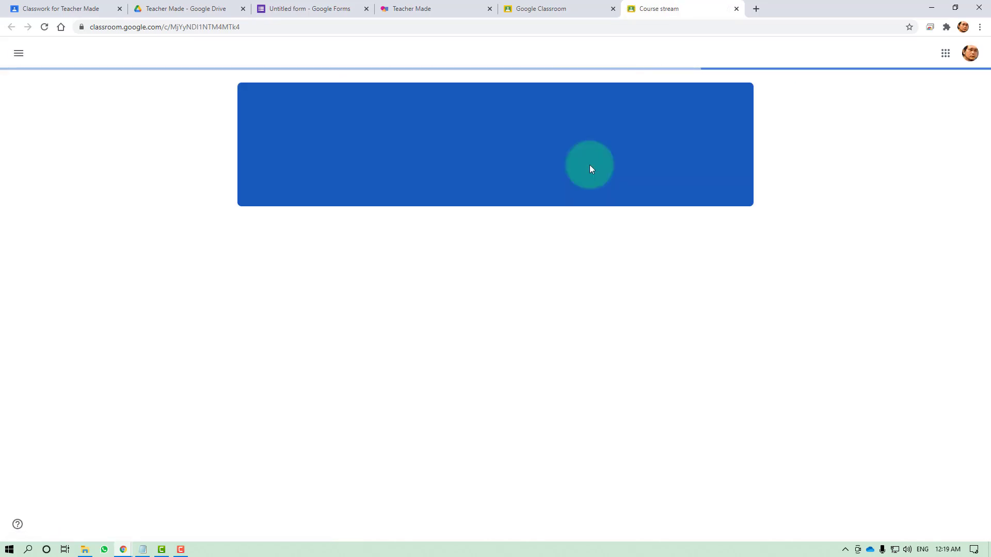
click(470, 55)
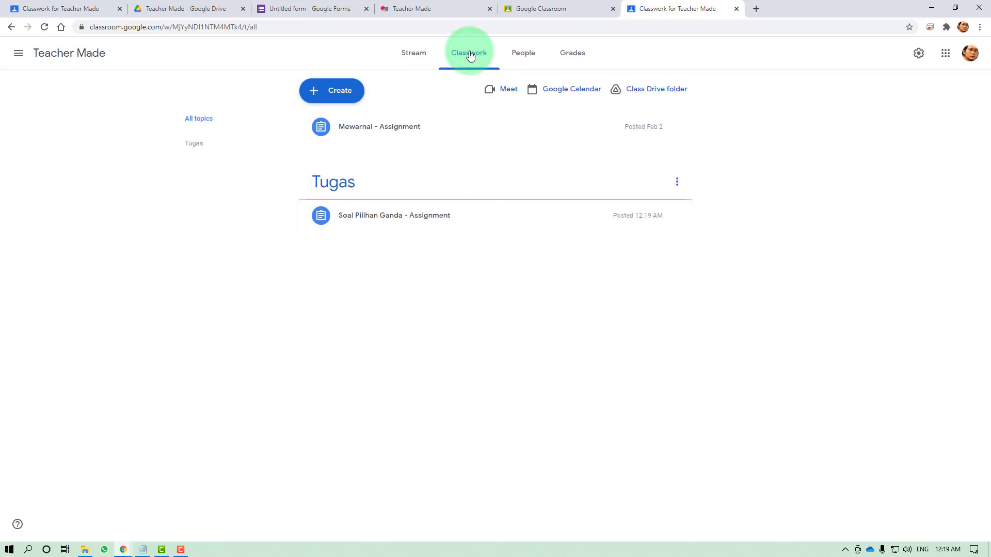
click(446, 219)
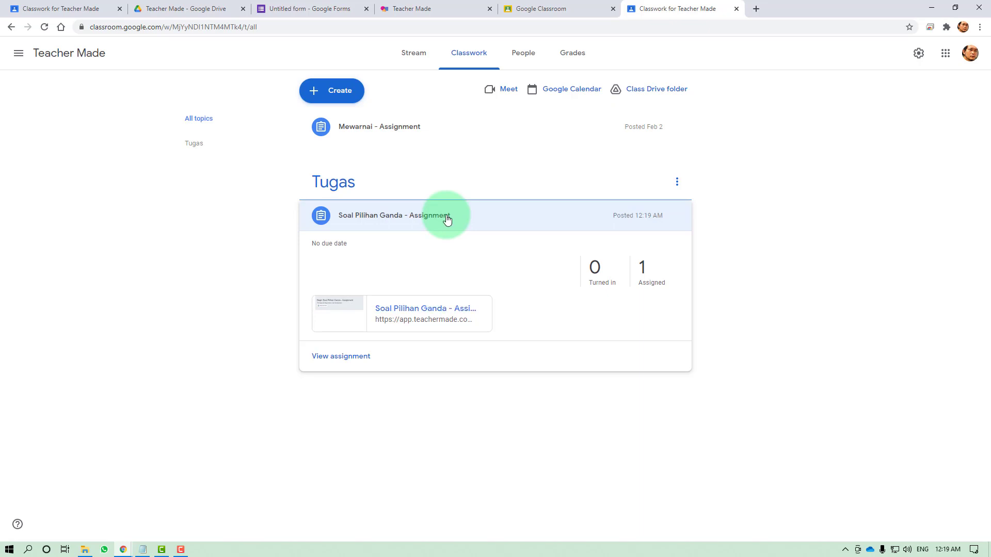
click(560, 425)
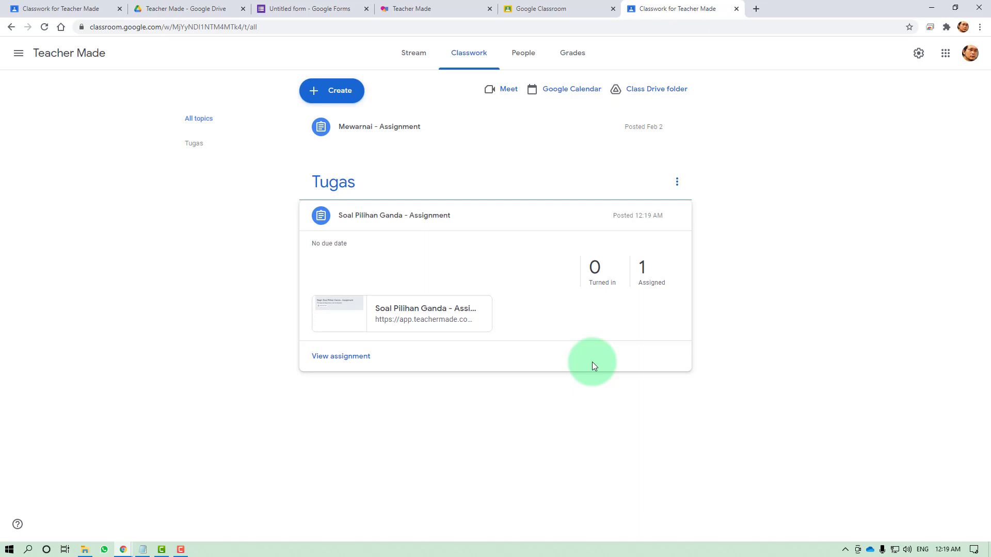
Step: Switch to the student's incognito Chrome window and open the Classwork of the Teacher Made class
click(123, 548)
click(160, 510)
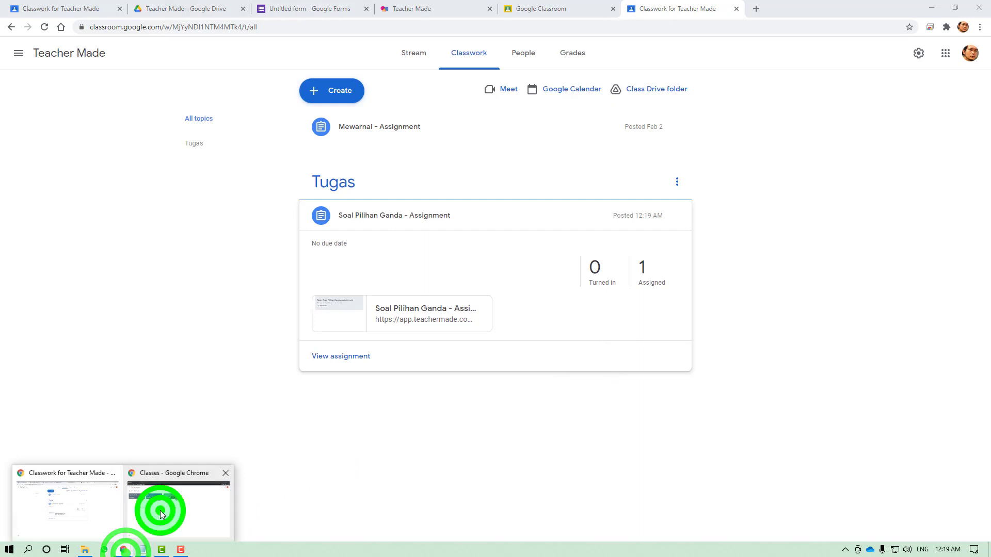
click(377, 370)
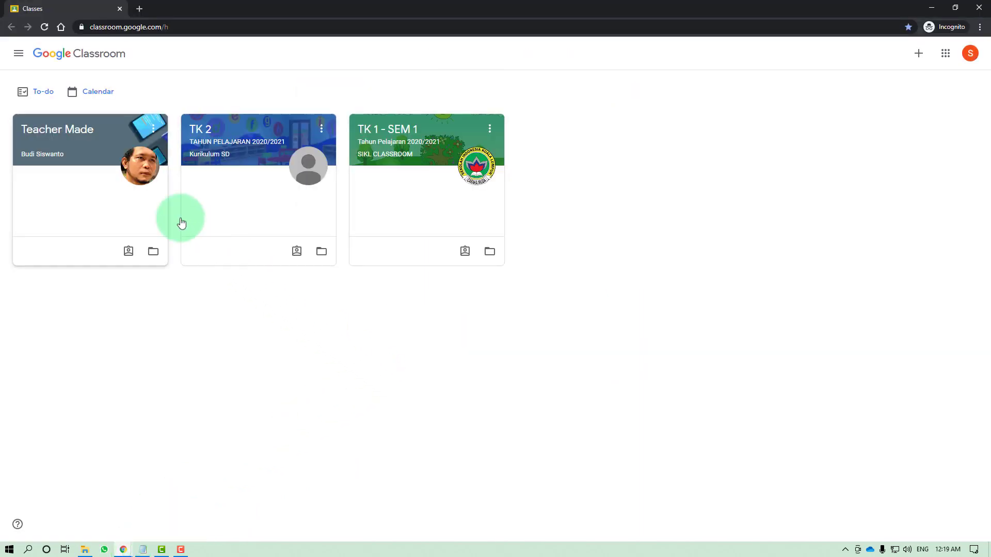
click(61, 128)
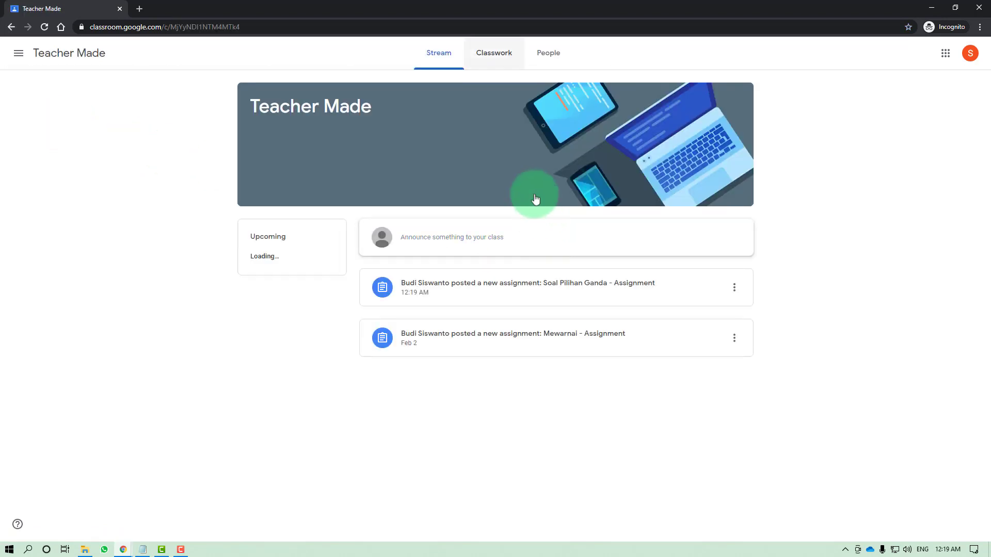
click(495, 56)
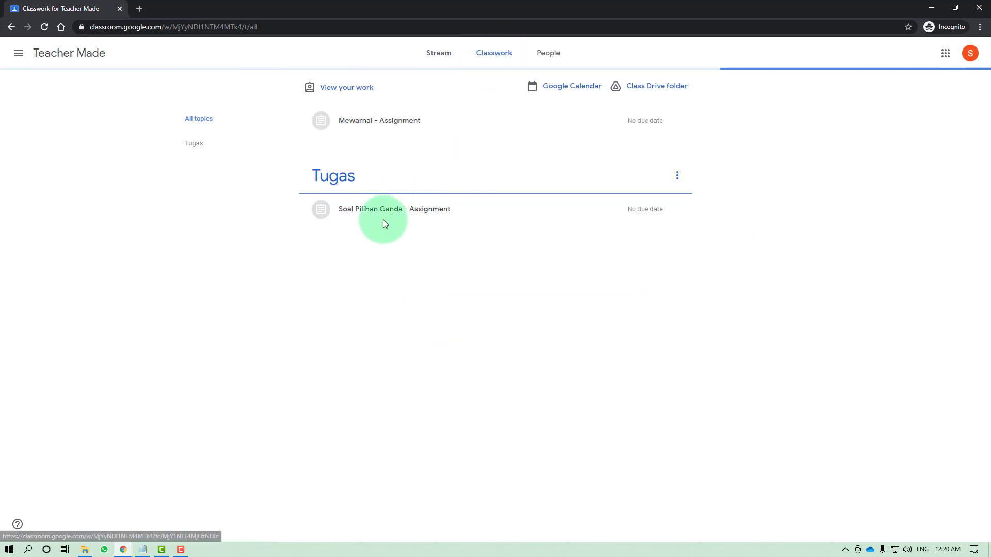
Step: Open the worksheet link in Soal Pilihan Ganda - Assignment and start it with the Google sign-in
click(427, 216)
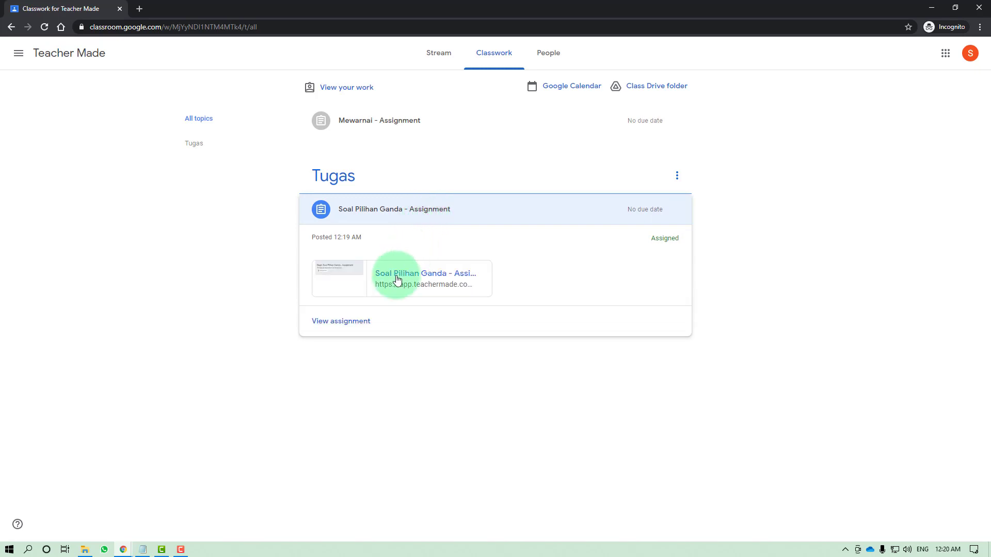
click(427, 274)
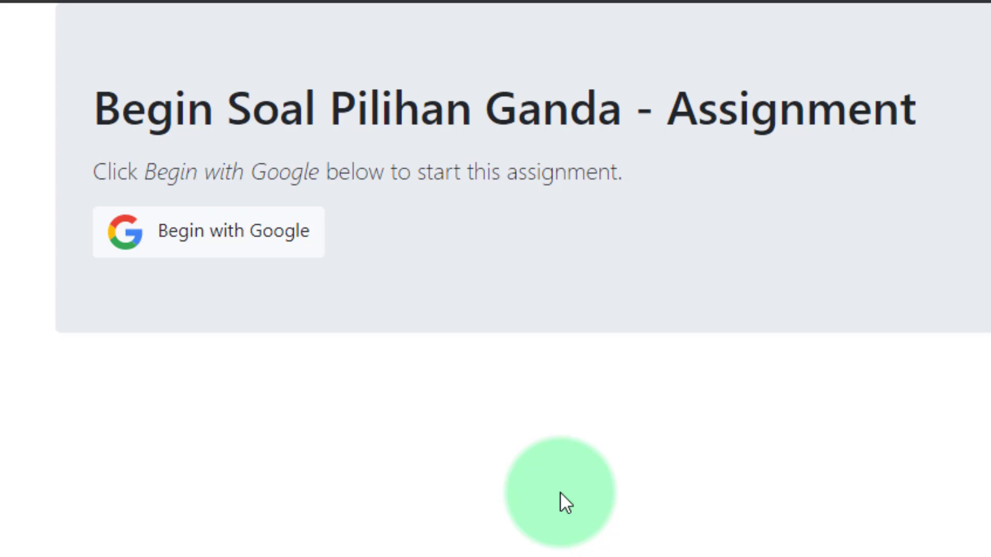
click(213, 231)
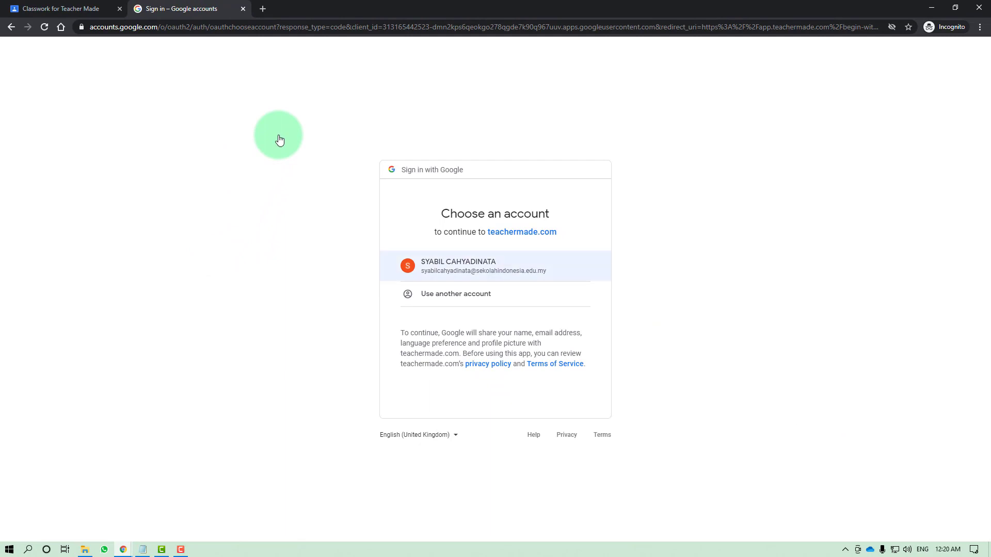
Step: Sign in with the student's Google account and look through the questions of the opened worksheet
click(472, 270)
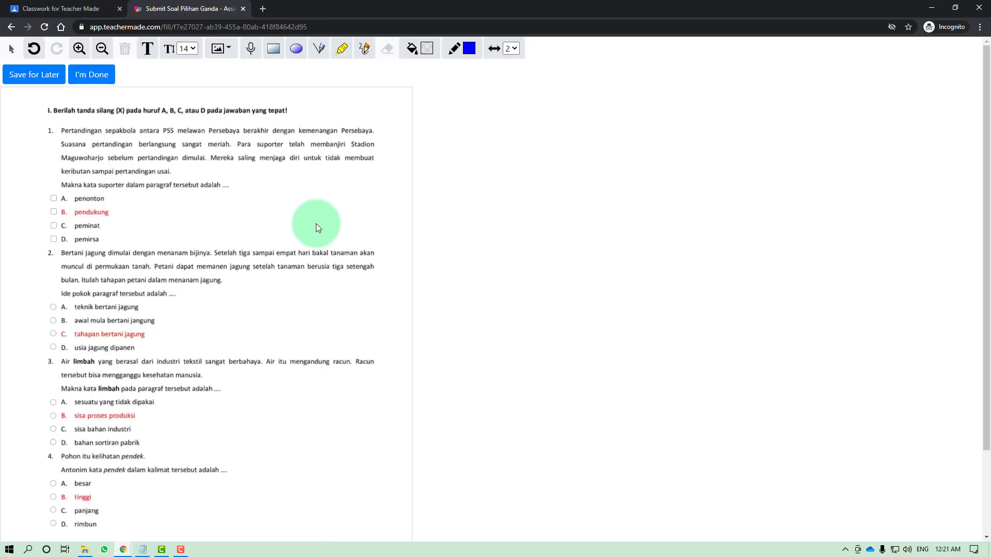
scroll(315, 224, down, 2)
scroll(316, 224, up, 1)
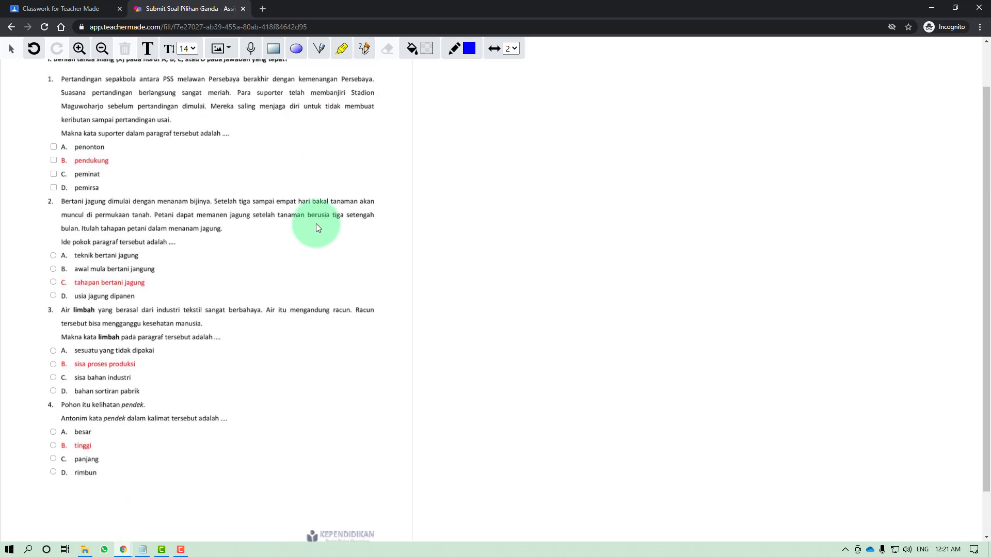
scroll(317, 228, up, 1)
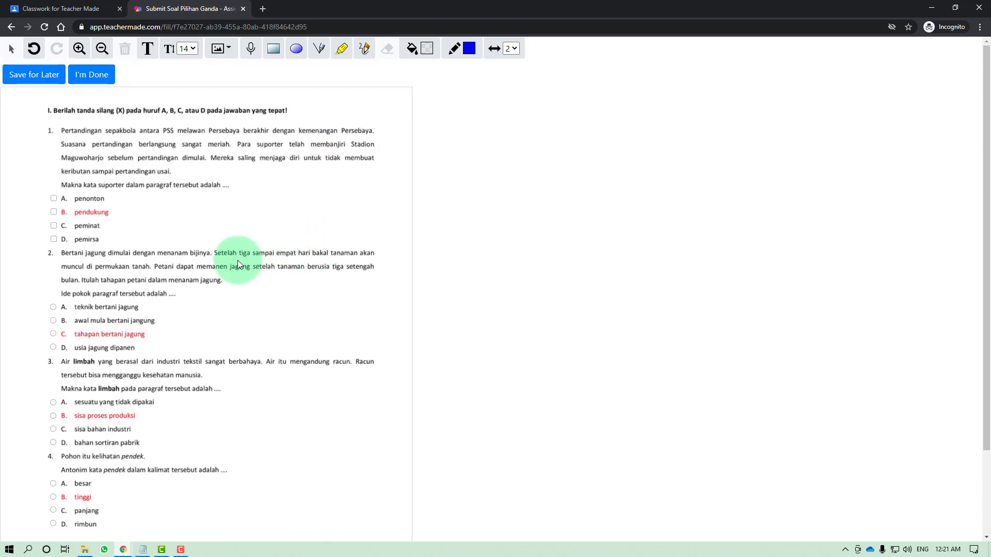
scroll(238, 262, down, 1)
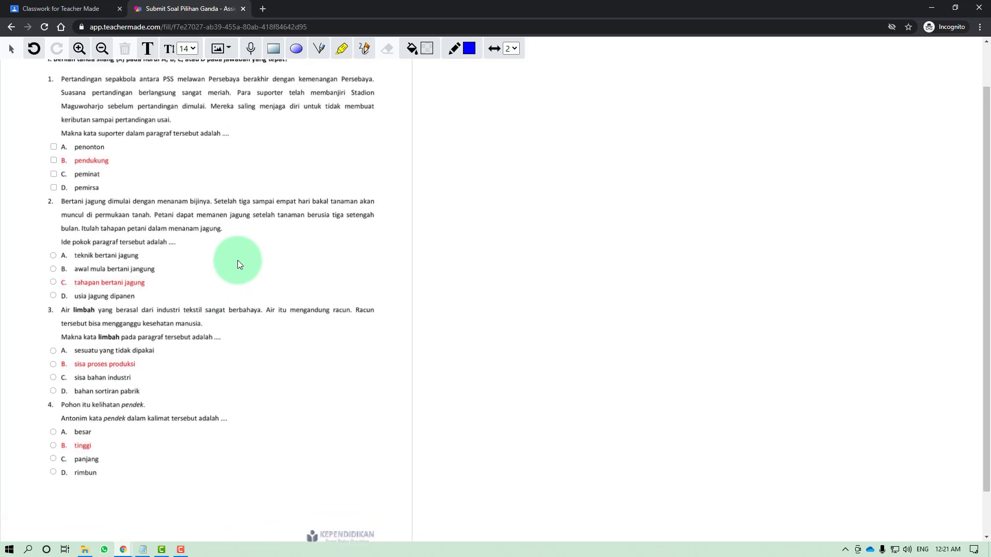
scroll(237, 260, up, 1)
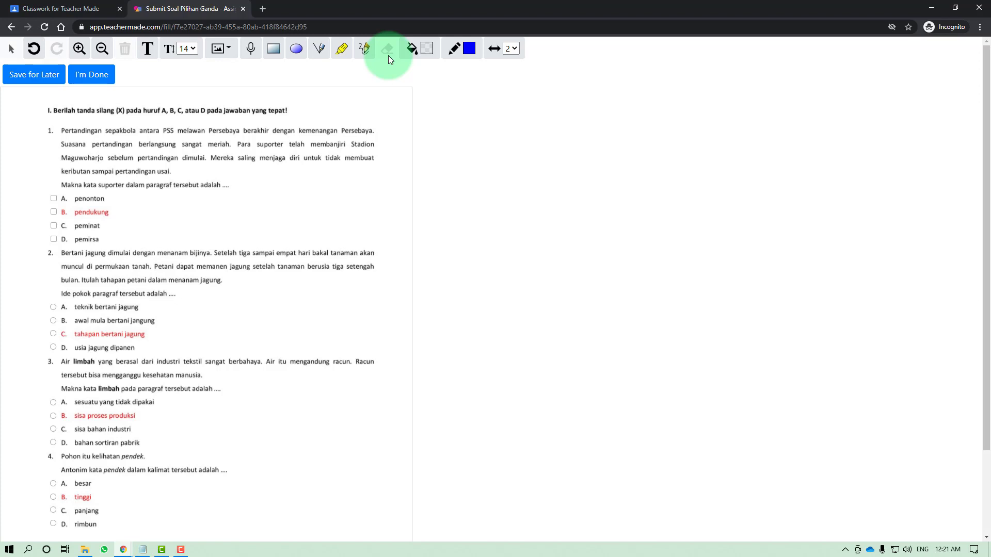
Step: Try the freehand drawing tool with two blue strokes across the text of question 1, and undo both strokes
click(341, 52)
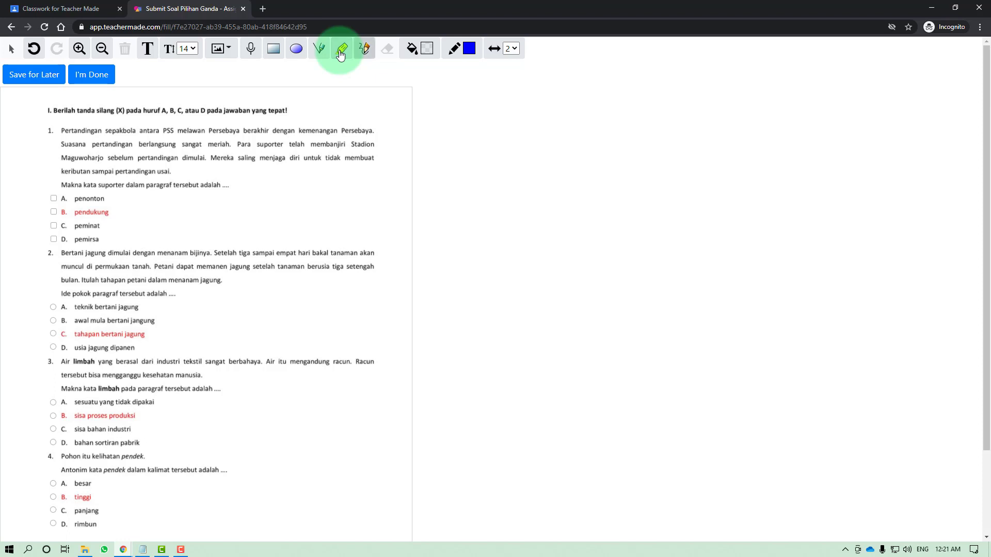
click(362, 49)
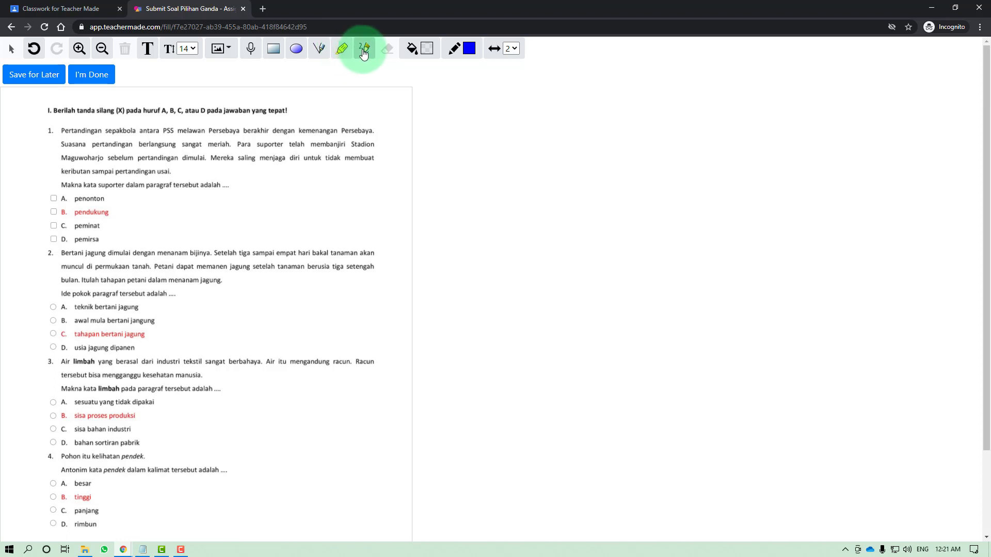
mouse_move(360, 109)
mouse_down()
mouse_move(336, 216)
mouse_move(383, 114)
mouse_move(392, 193)
mouse_up()
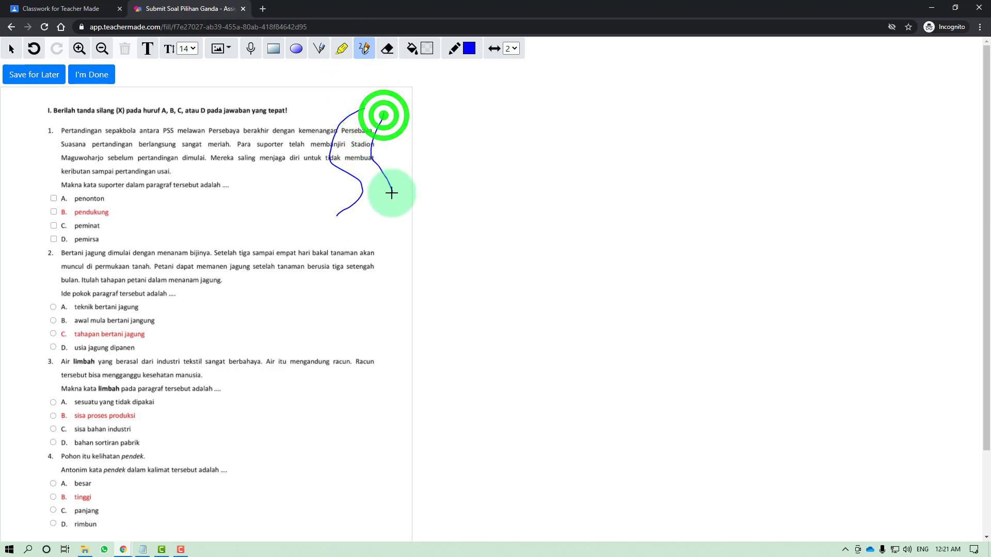
click(34, 49)
click(35, 51)
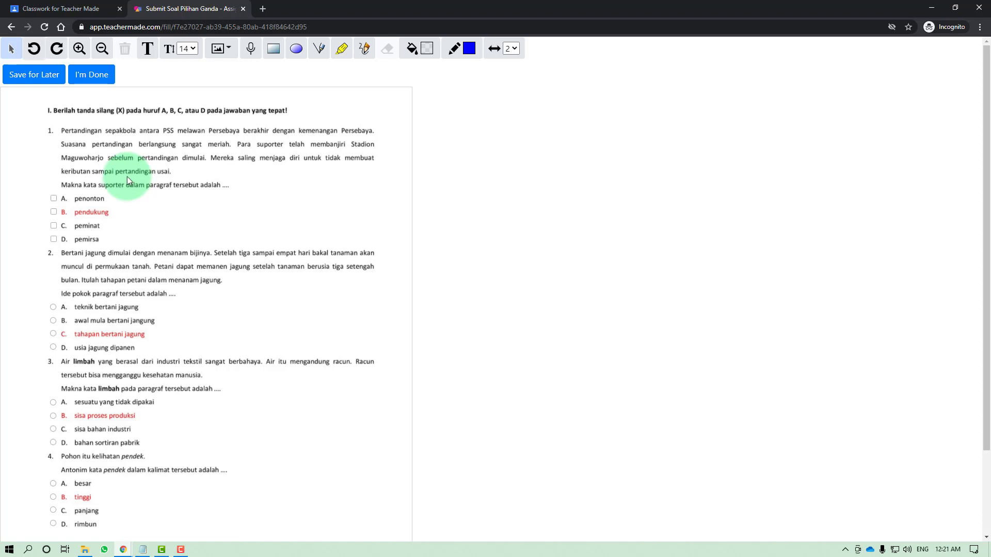
Step: Answer question 1 with B pendukung, 2 with C tahapan bertani jagung, 3 with B sisa proses produksi and 4 with B tinggi
click(54, 215)
scroll(54, 248, down, 1)
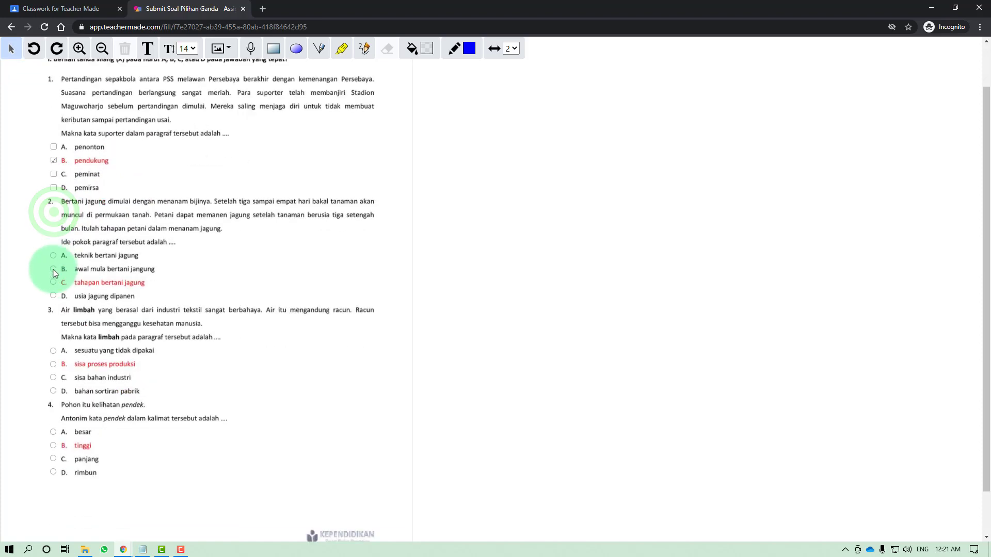
click(54, 285)
scroll(55, 285, down, 1)
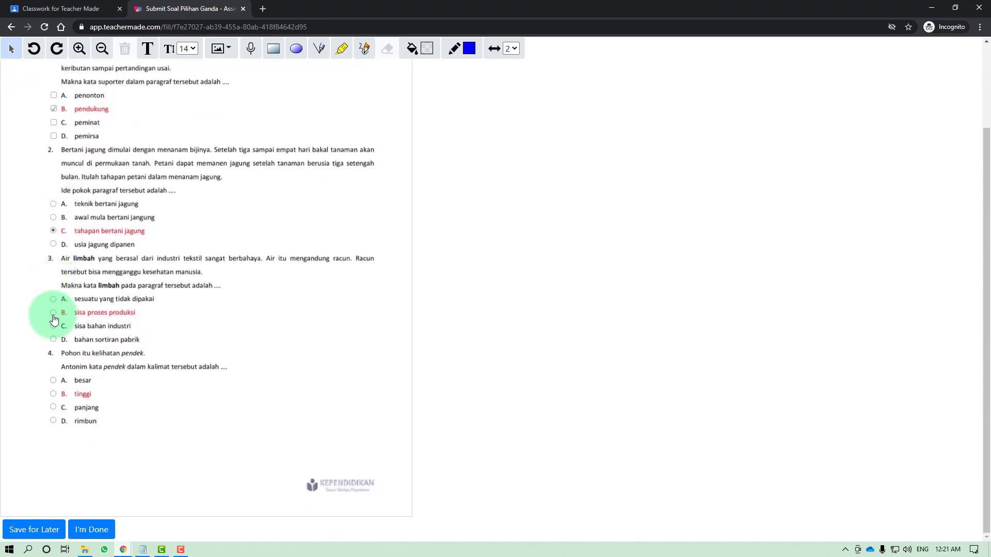
click(54, 314)
click(53, 393)
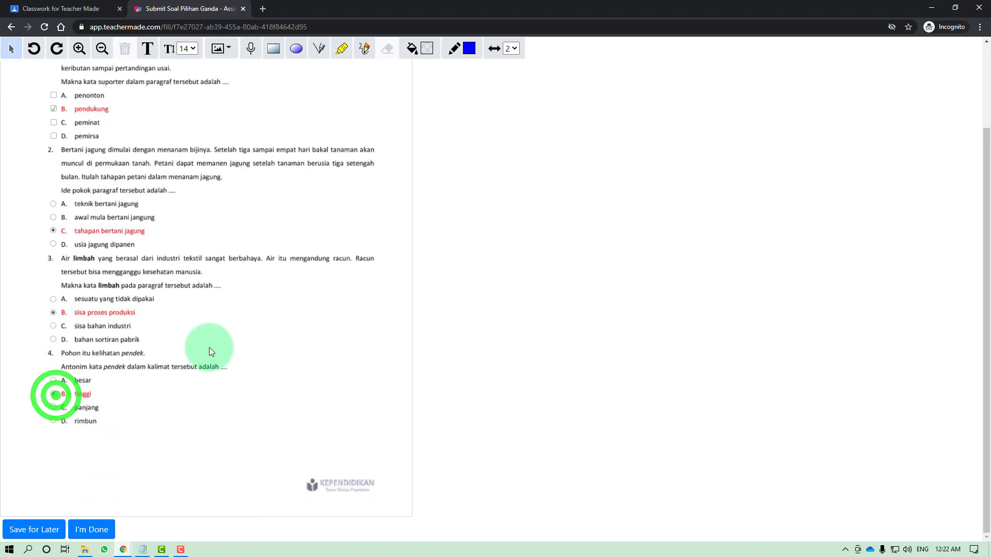
Step: Review the chosen answers to all four questions and the saving and submitting options of the worksheet
scroll(209, 348, up, 2)
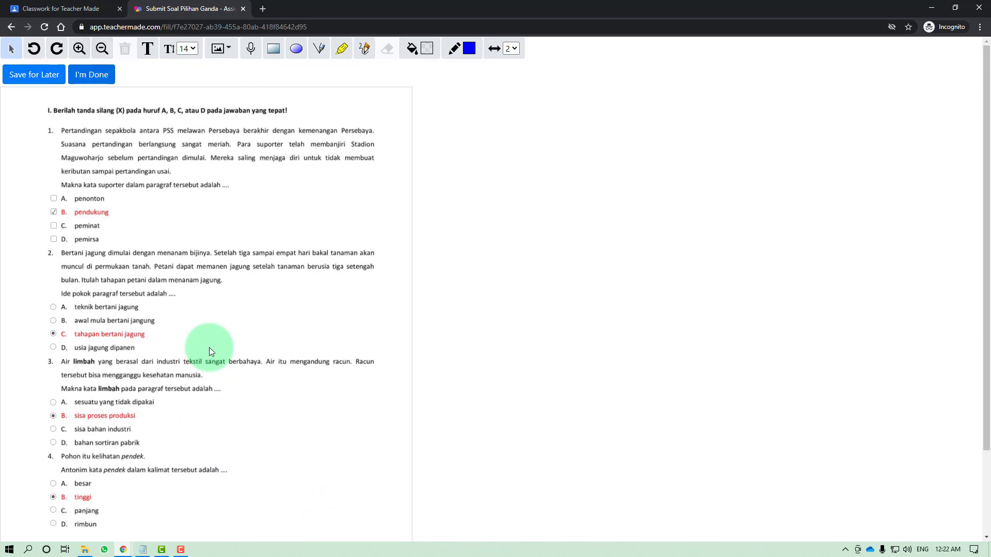
scroll(208, 348, down, 2)
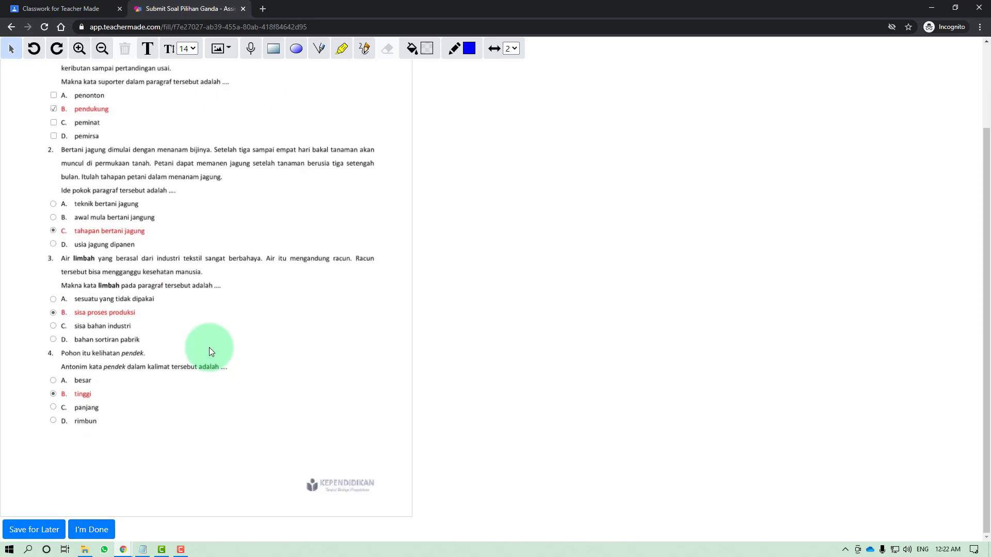
scroll(213, 348, up, 2)
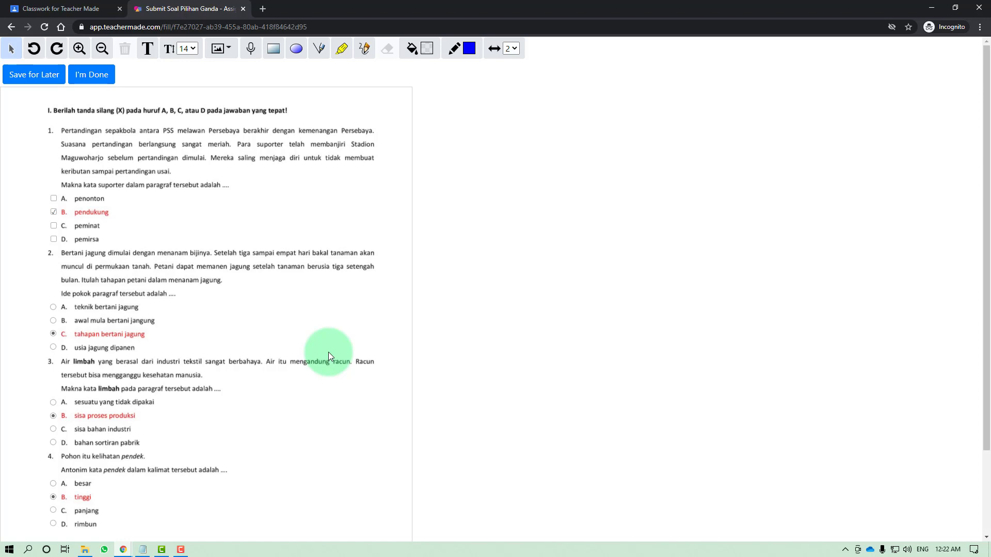
scroll(328, 352, down, 2)
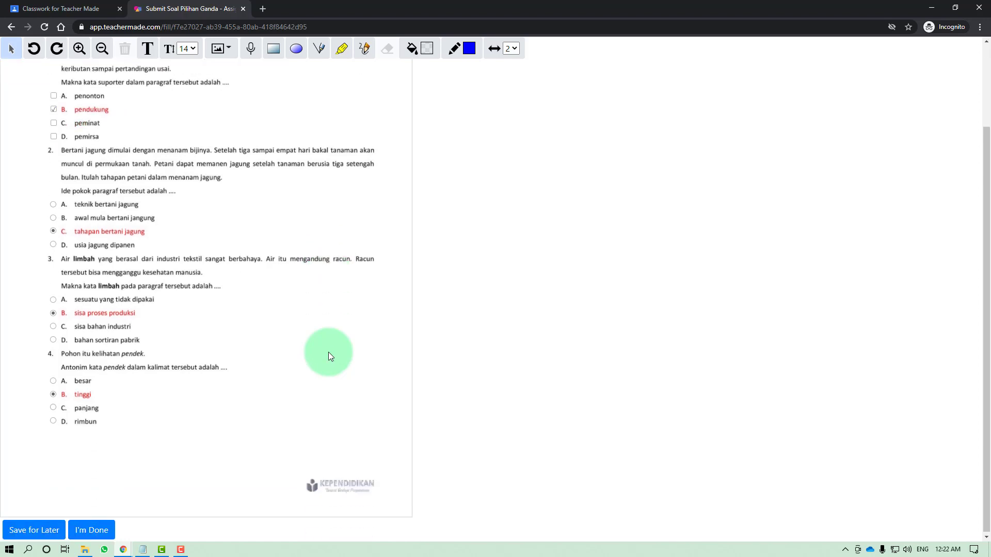
scroll(328, 352, up, 2)
scroll(235, 265, down, 2)
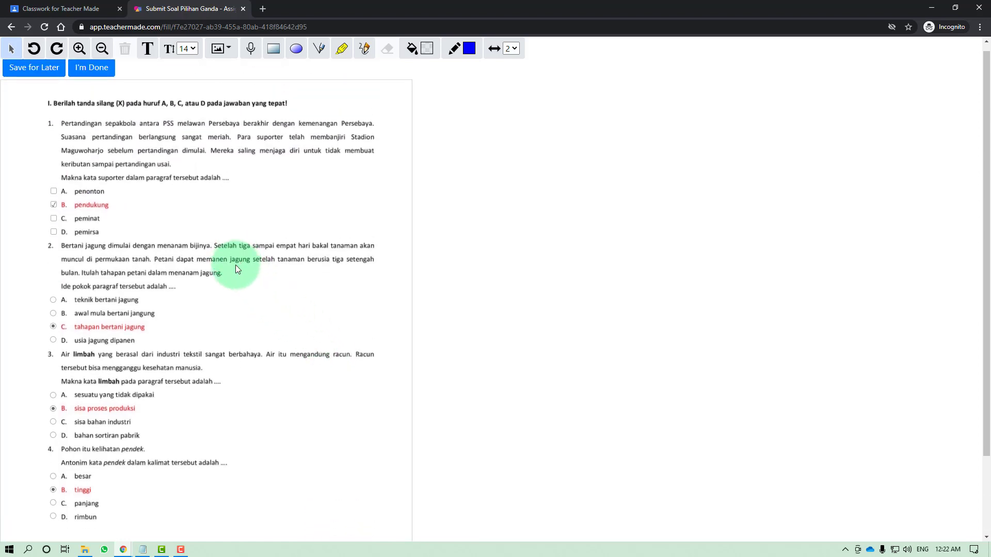
scroll(235, 265, up, 2)
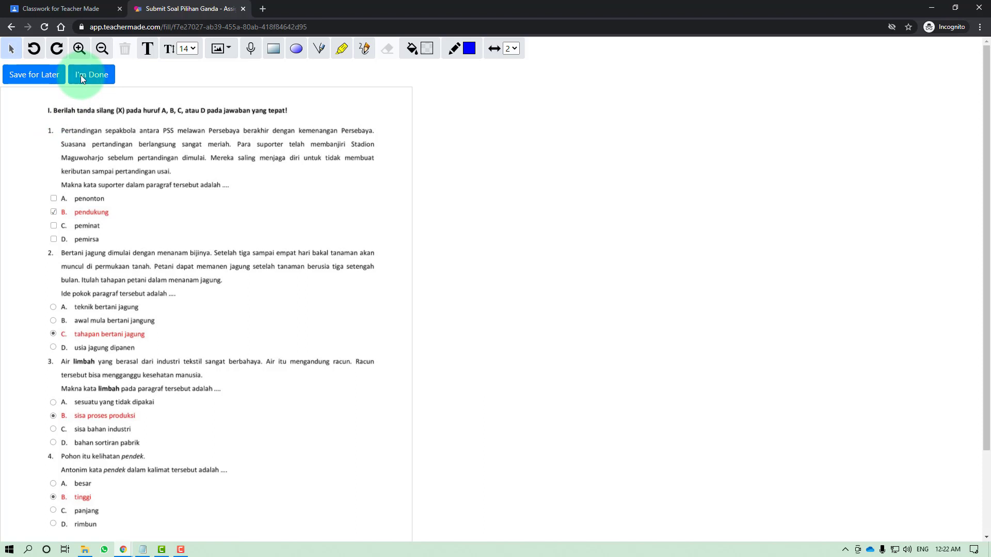
scroll(80, 75, down, 2)
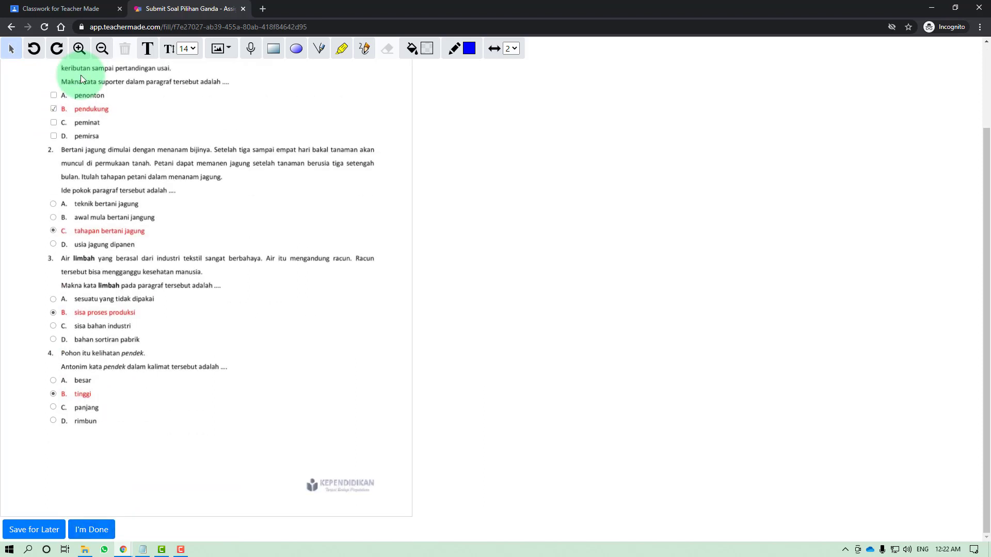
scroll(80, 76, up, 2)
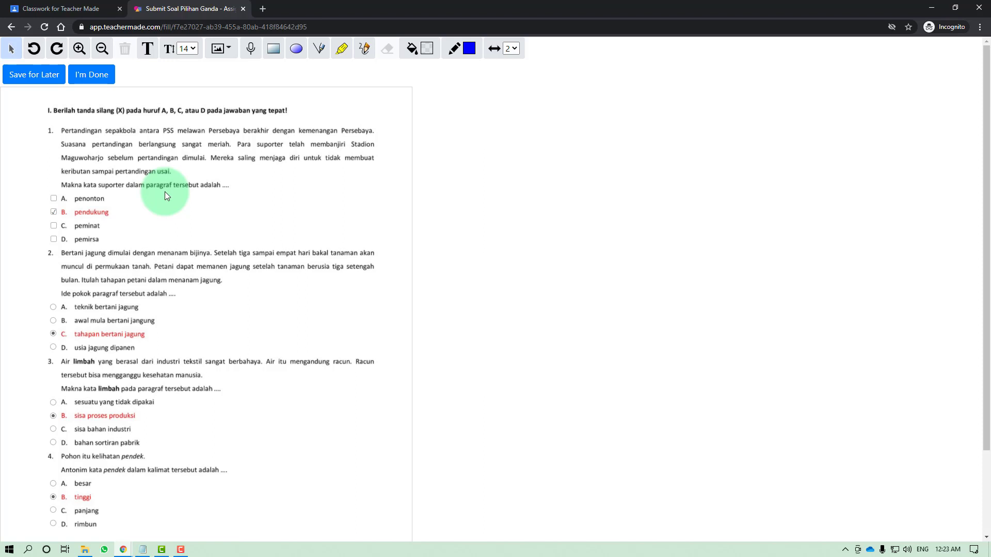
Step: Submit the completed worksheet and highlight the word Submitted in the heading above the questions
click(90, 76)
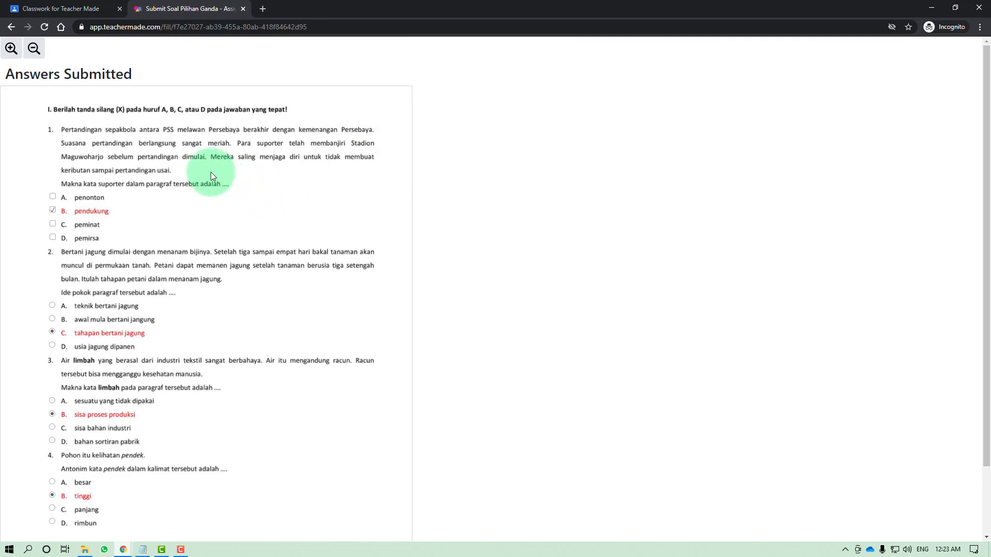
drag(6, 75, 144, 77)
click(144, 78)
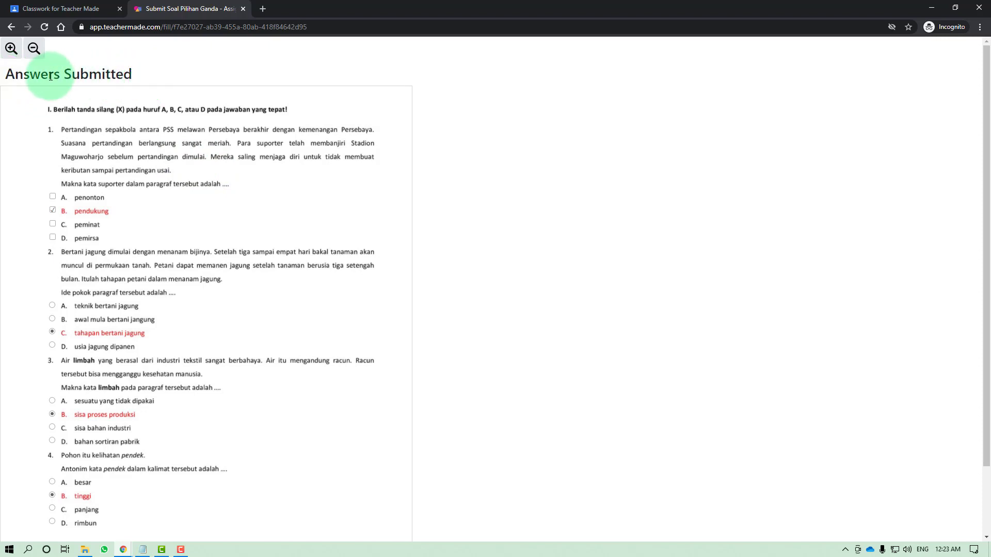
drag(64, 76, 133, 76)
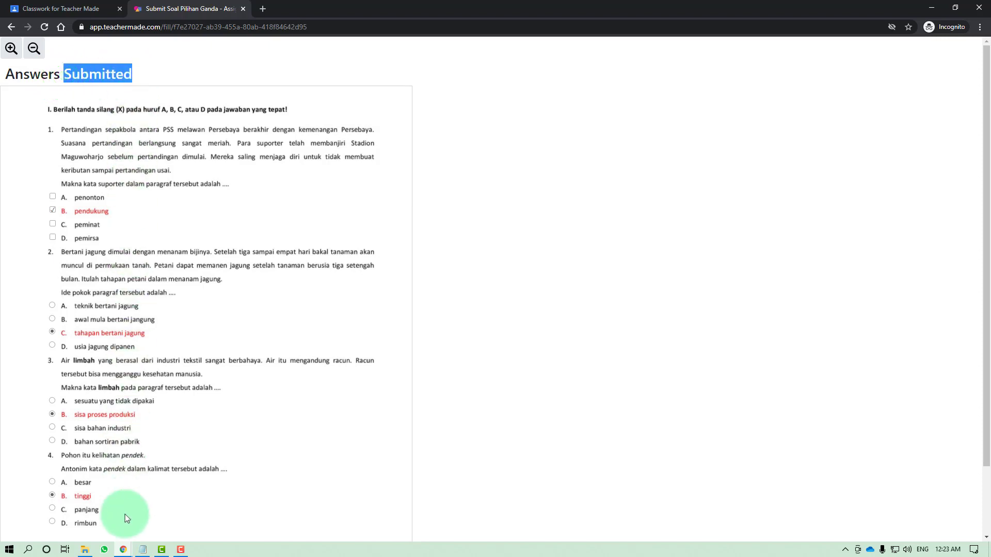
Step: Switch to the teacher's Chrome window and examine the student's entry in the TeacherMade submissions of Soal Pilihan Ganda - Assignment
click(123, 549)
click(91, 529)
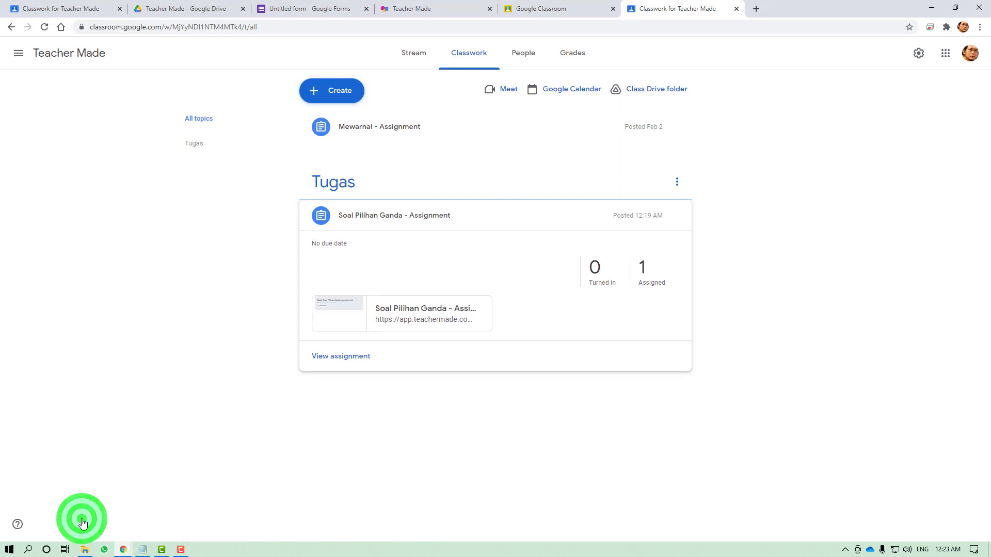
click(418, 10)
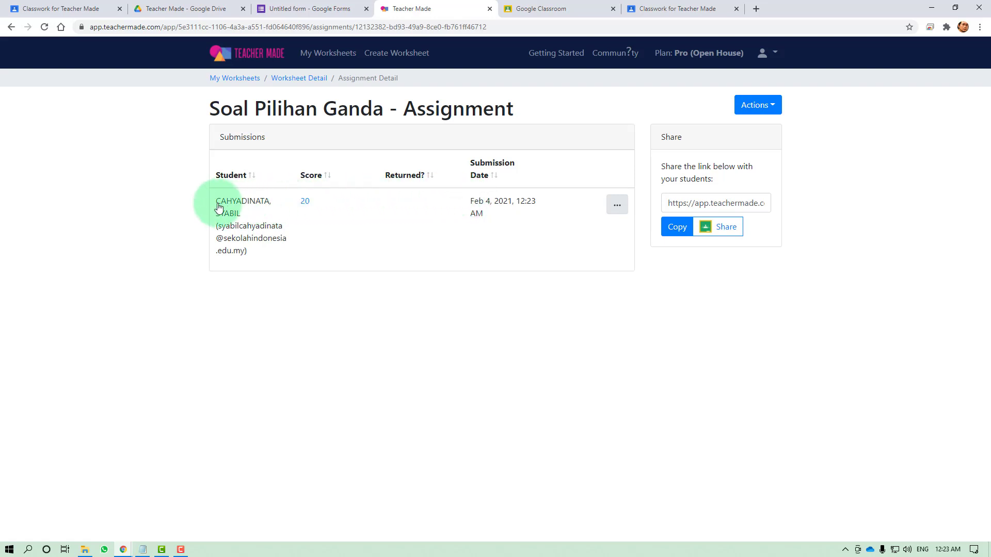
drag(217, 202, 267, 246)
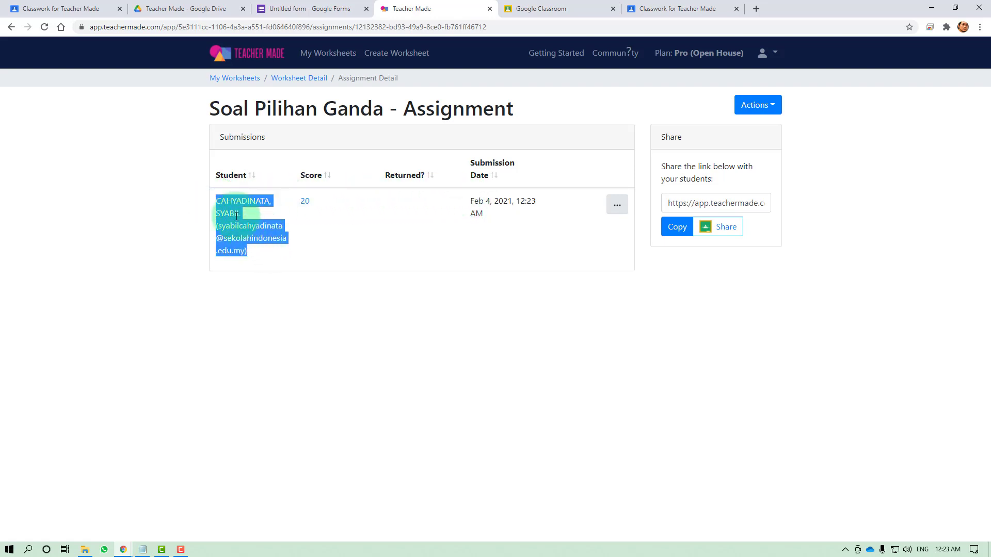
click(235, 215)
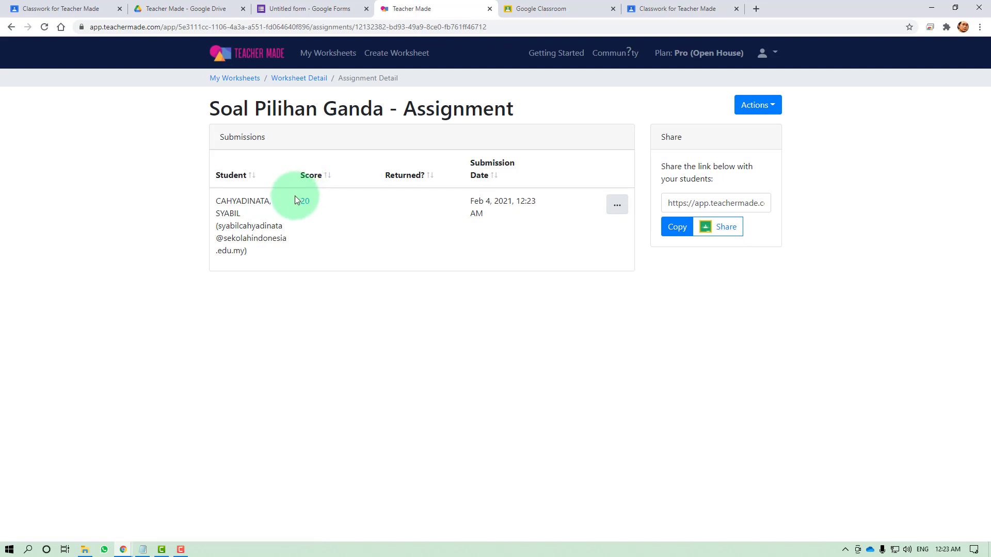
Step: Examine the actions available for the whole assignment and the options for the student's submission without applying any
click(769, 103)
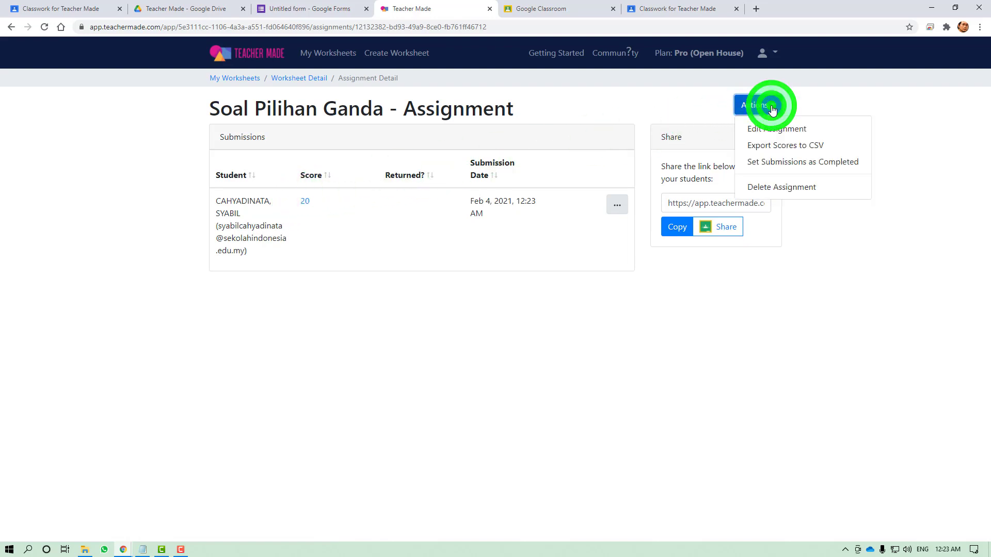
click(814, 255)
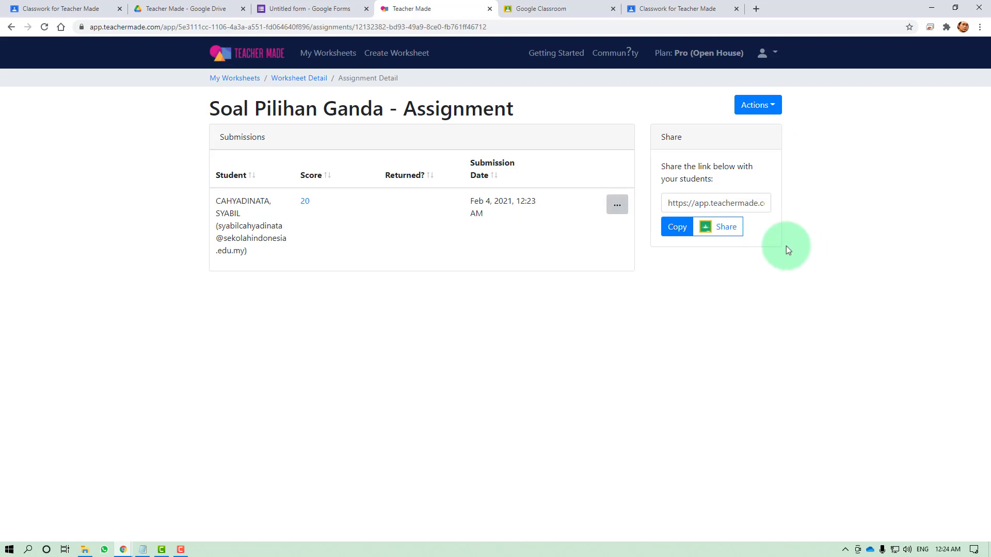
click(618, 207)
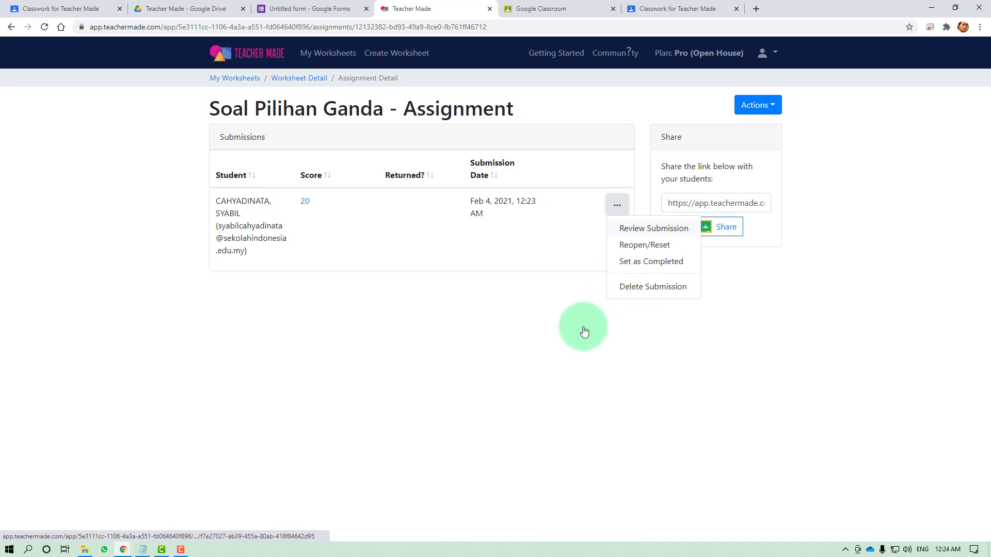
click(561, 357)
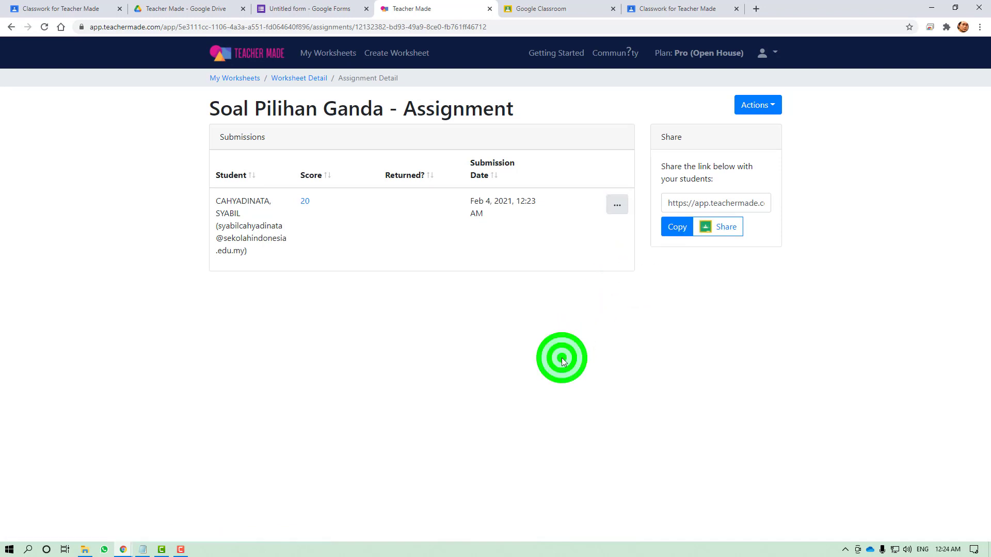
click(617, 207)
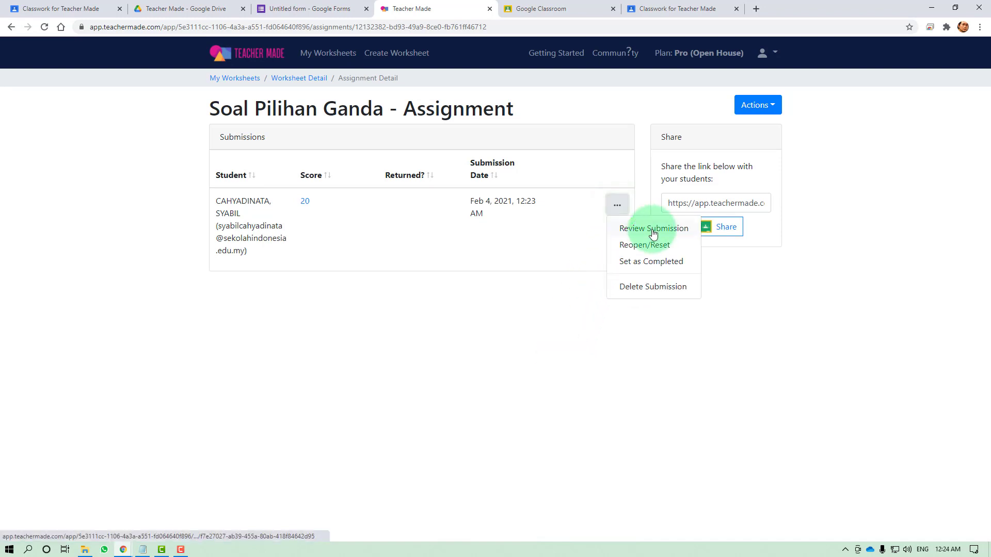
click(466, 370)
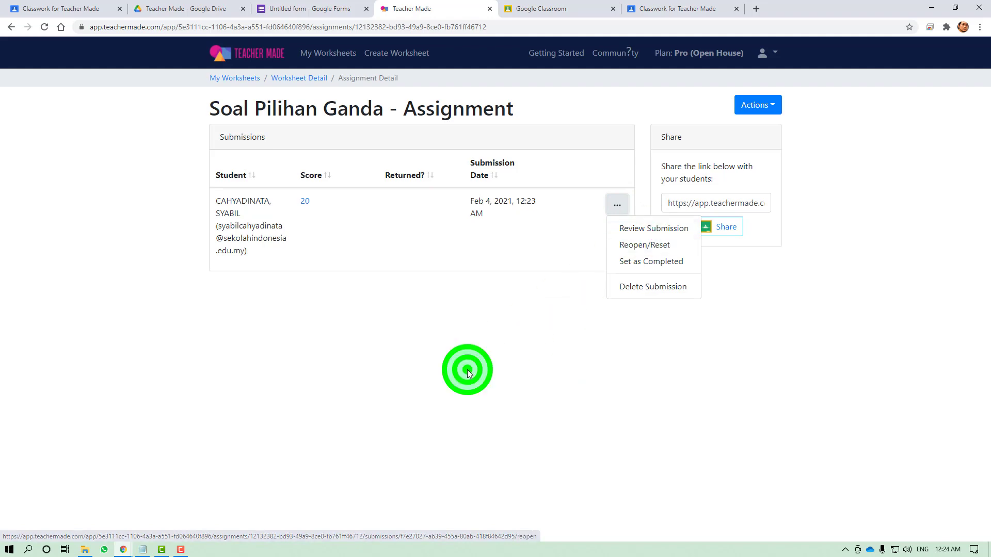
Step: Open the student's submission from its score and examine the automatically graded answers to the four questions
click(310, 202)
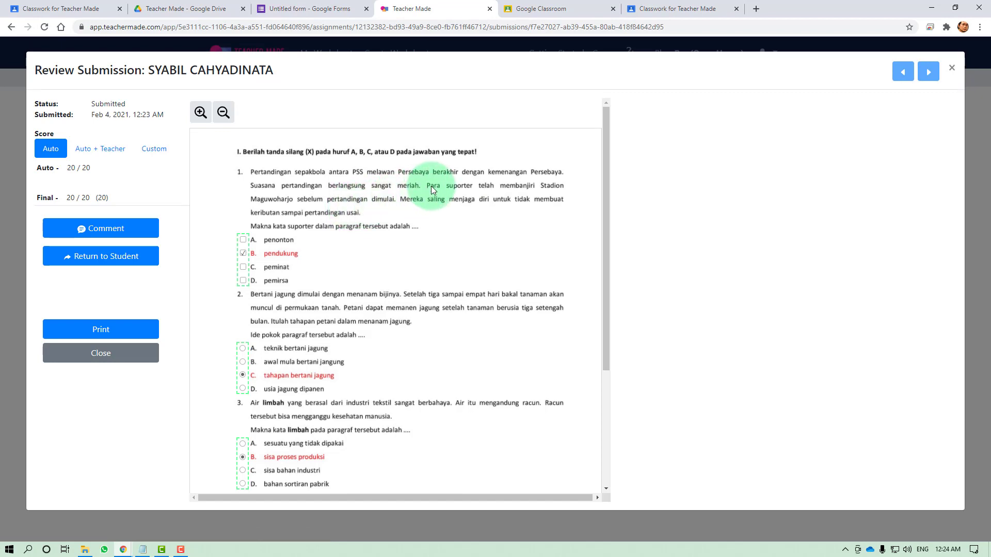
scroll(431, 186, down, 2)
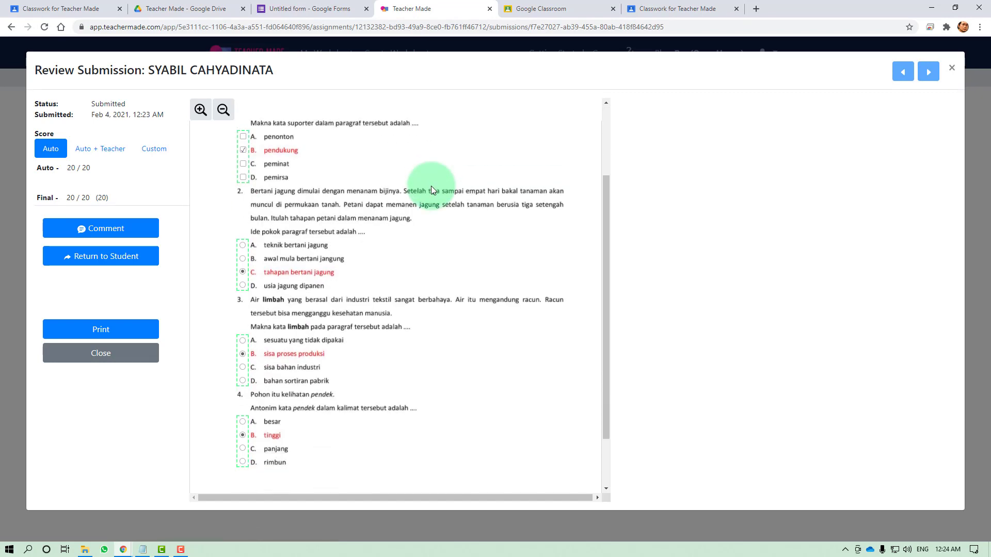
Step: Go over the marked answer boxes of all four questions in the student's submission once more
scroll(431, 186, up, 2)
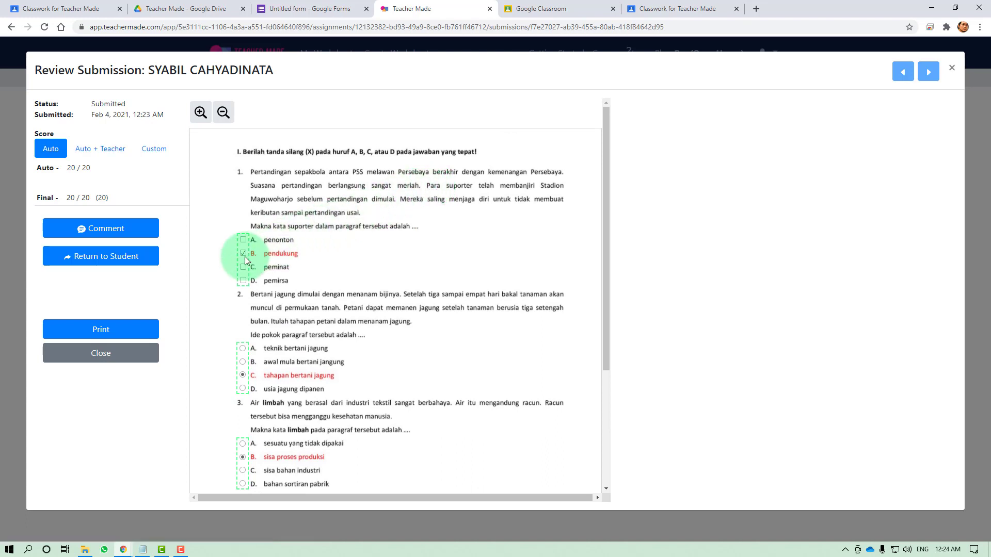
scroll(246, 260, down, 2)
scroll(245, 258, down, 2)
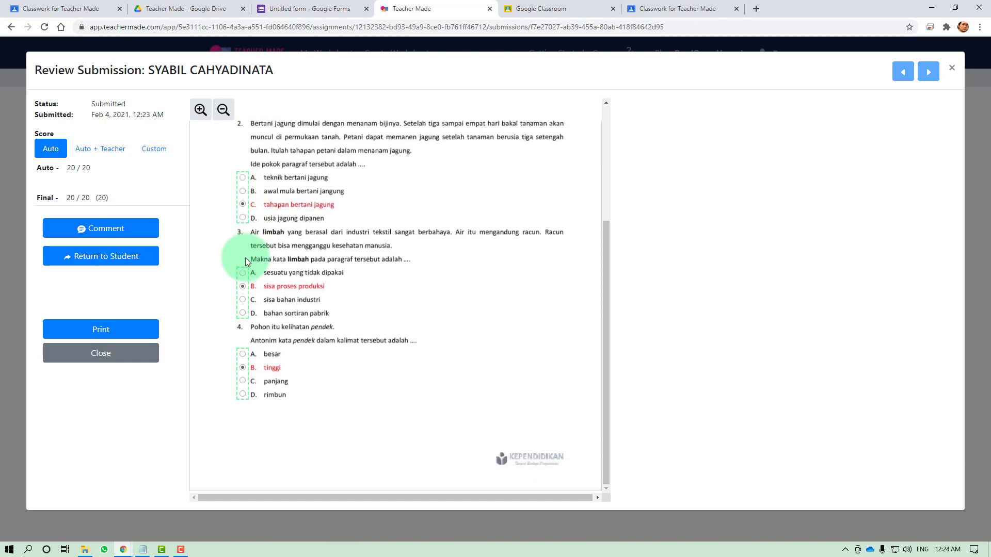
scroll(317, 368, up, 4)
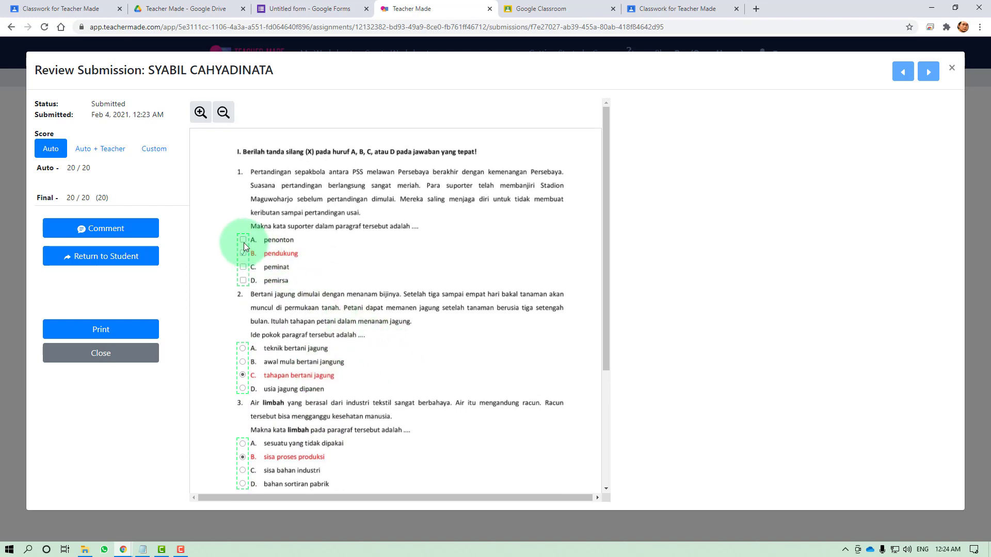
click(244, 243)
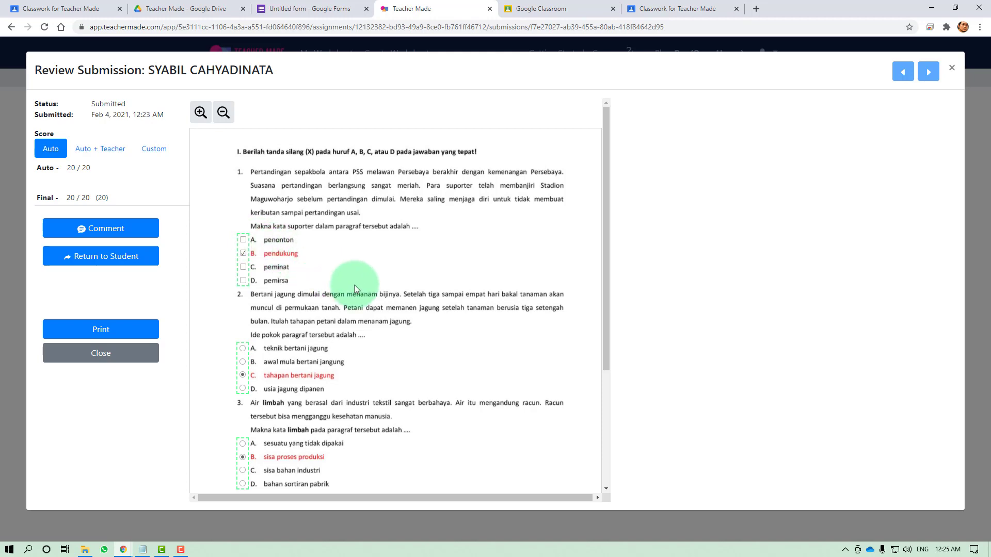
scroll(361, 265, down, 3)
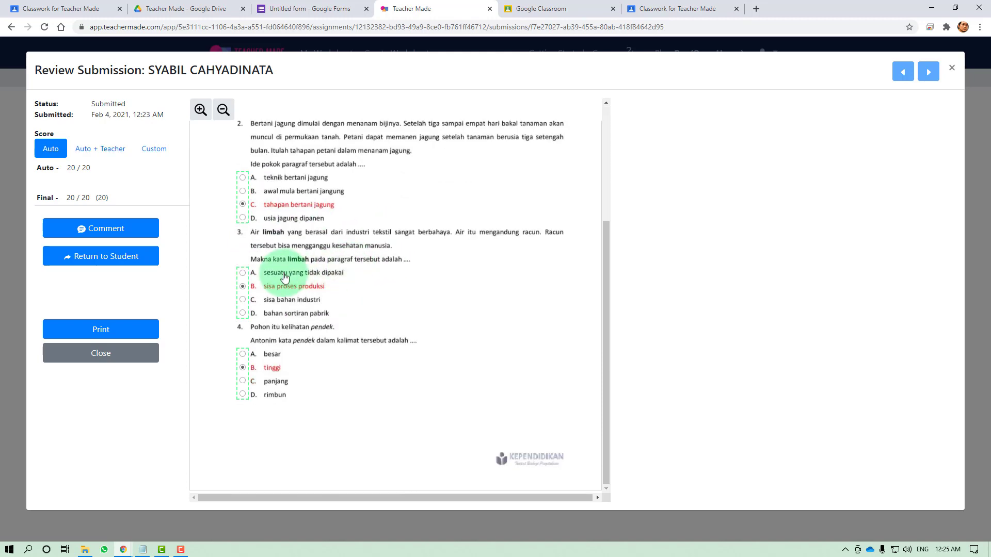
scroll(264, 274, up, 2)
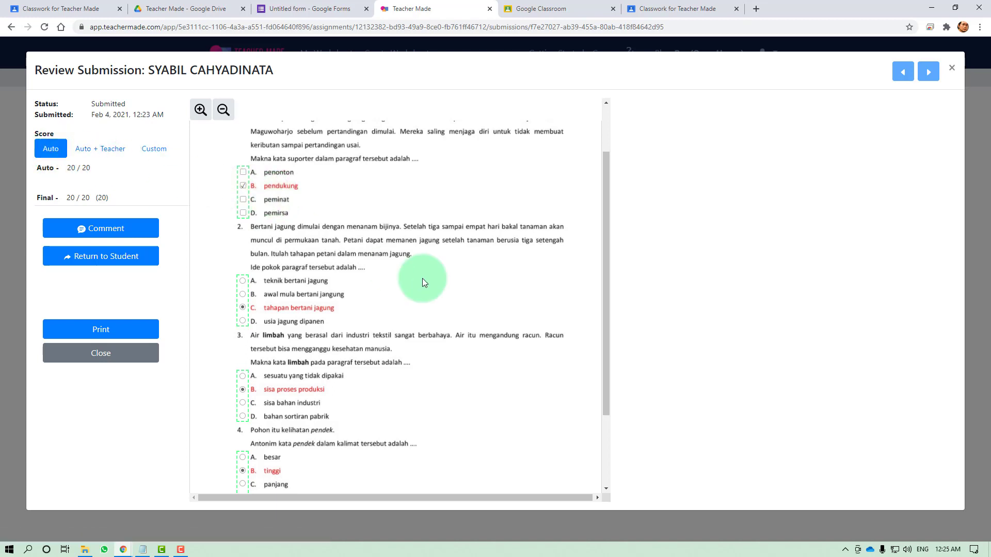
scroll(422, 281, up, 2)
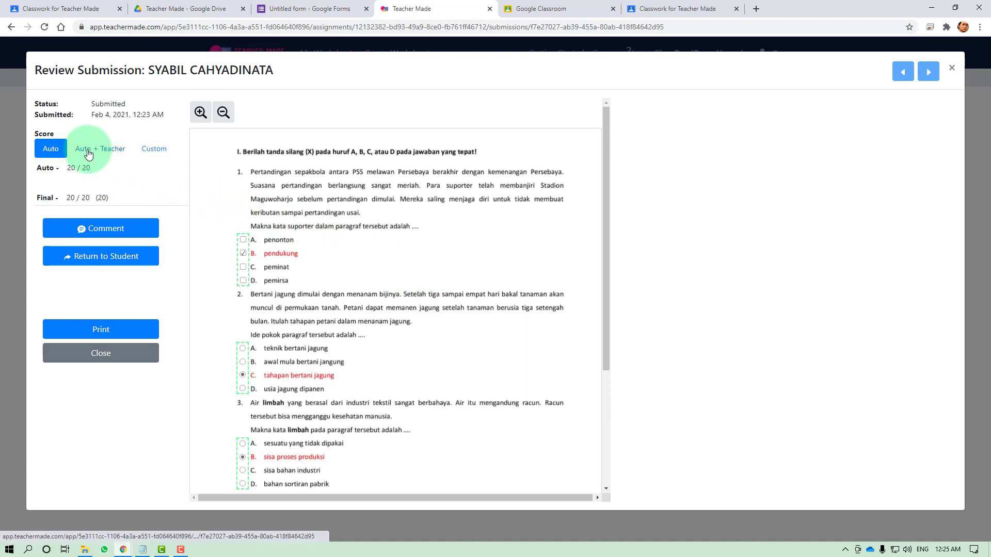
Step: Look at the Custom score fields and set the submission's scoring mode to Auto + Teacher
click(157, 150)
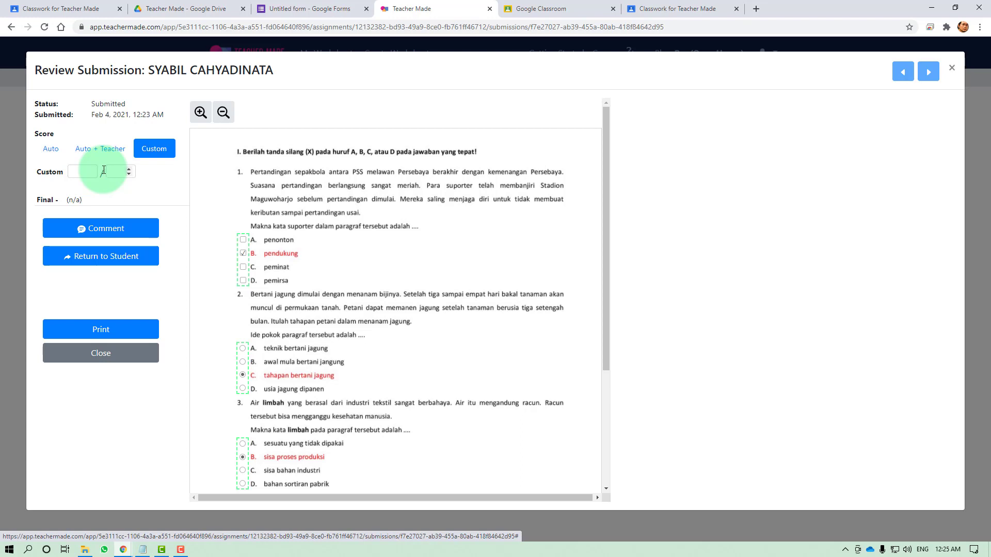
click(91, 148)
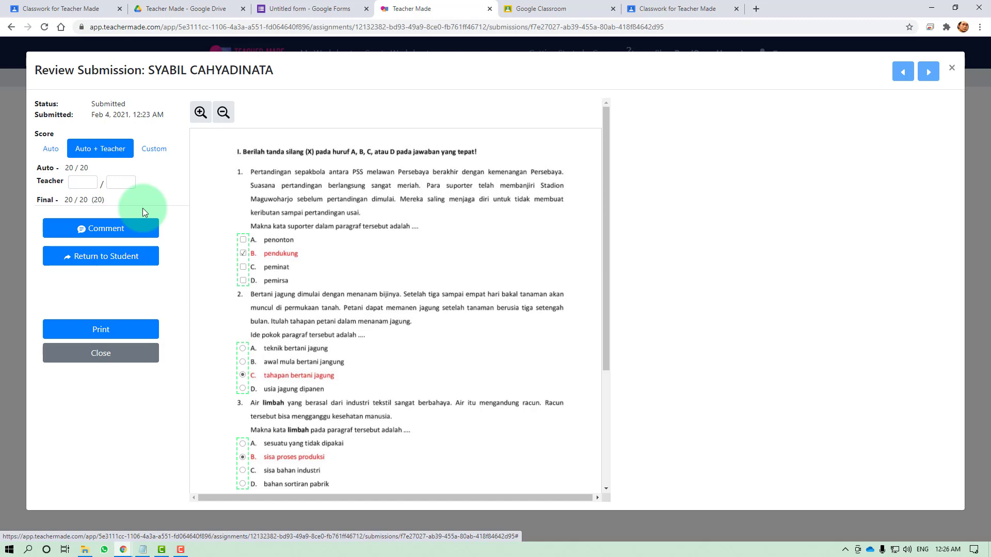
Step: Try the worksheet preview at smaller and larger zoom levels and shift the enlarged page sideways
click(223, 113)
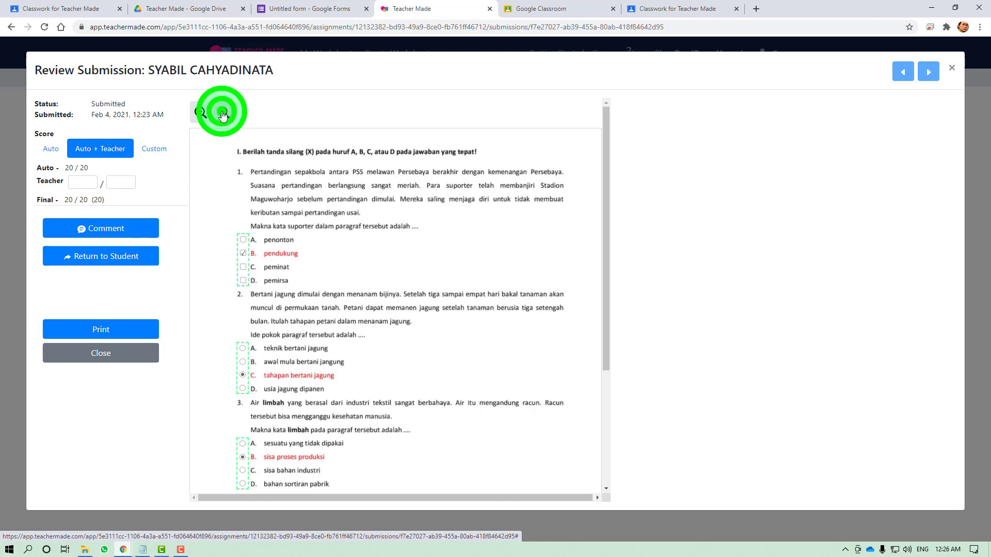
click(222, 112)
click(222, 113)
click(202, 112)
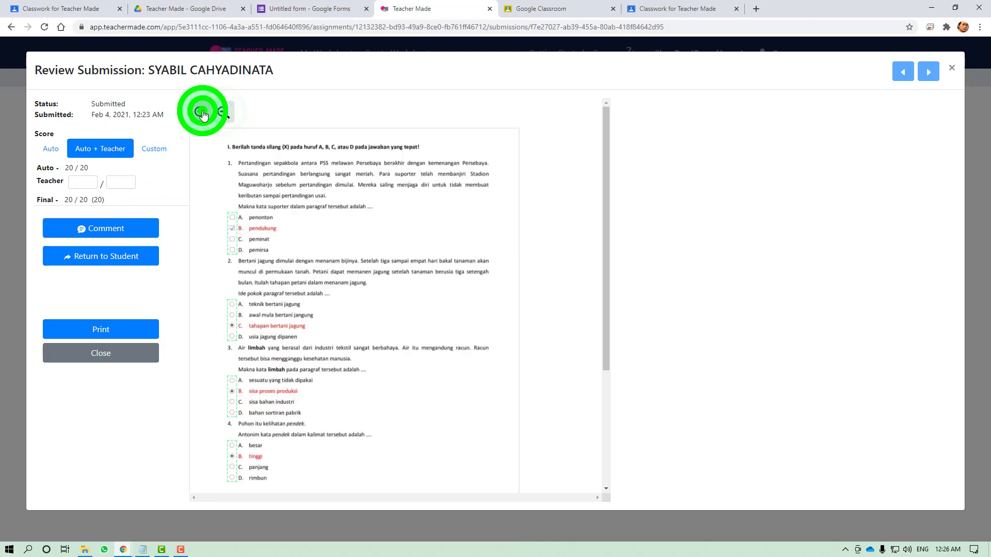
click(201, 113)
click(201, 112)
click(201, 112)
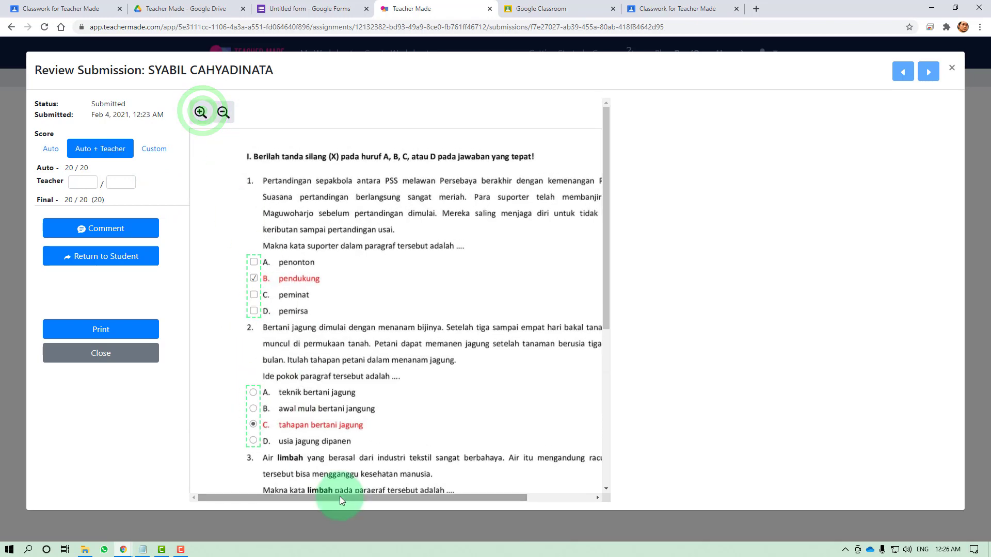
mouse_move(339, 496)
mouse_down()
mouse_move(415, 496)
mouse_move(355, 490)
mouse_up()
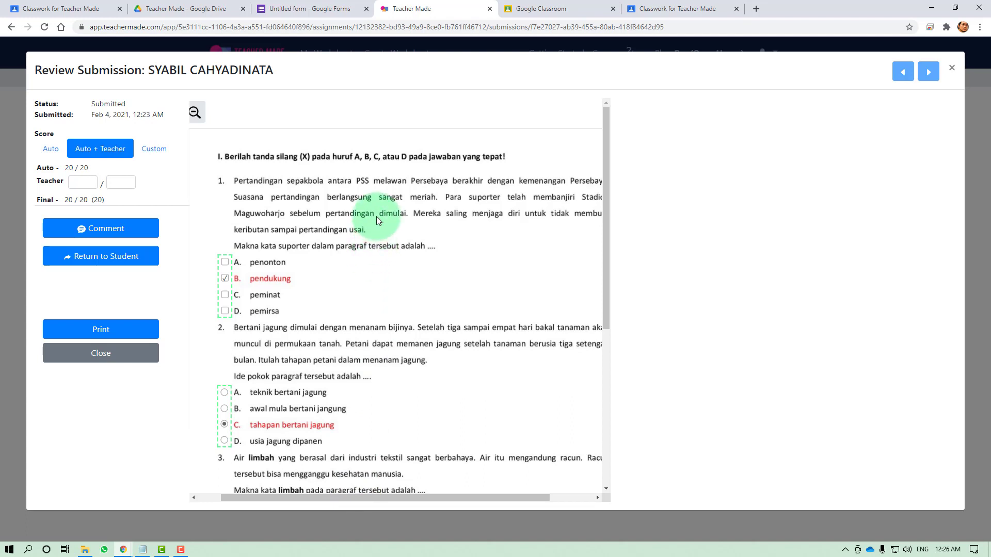
Step: Add the teacher comment "Bagus, selamat dan sukses!" to the student's submission
click(126, 225)
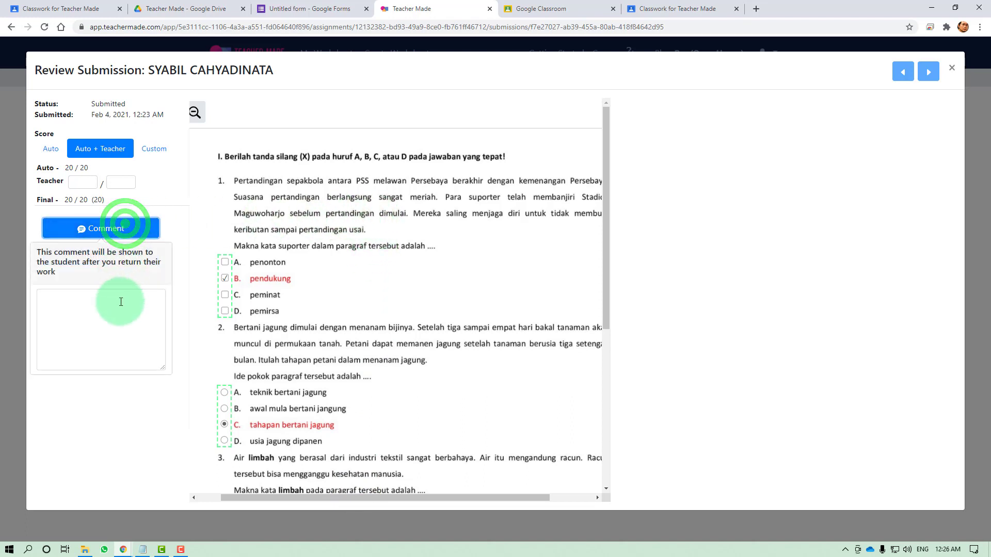
click(121, 302)
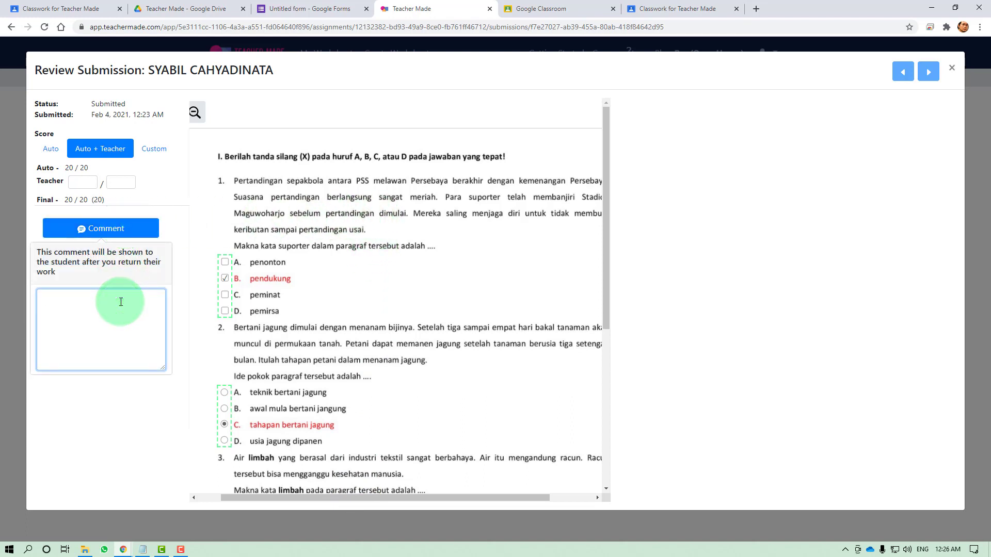
text(bagus, selamat dan sukses)
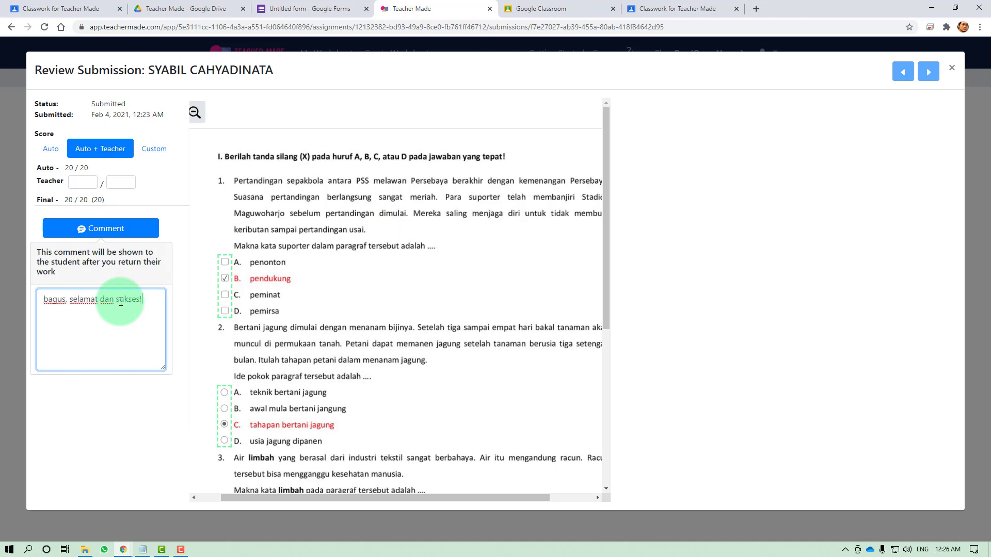
click(48, 300)
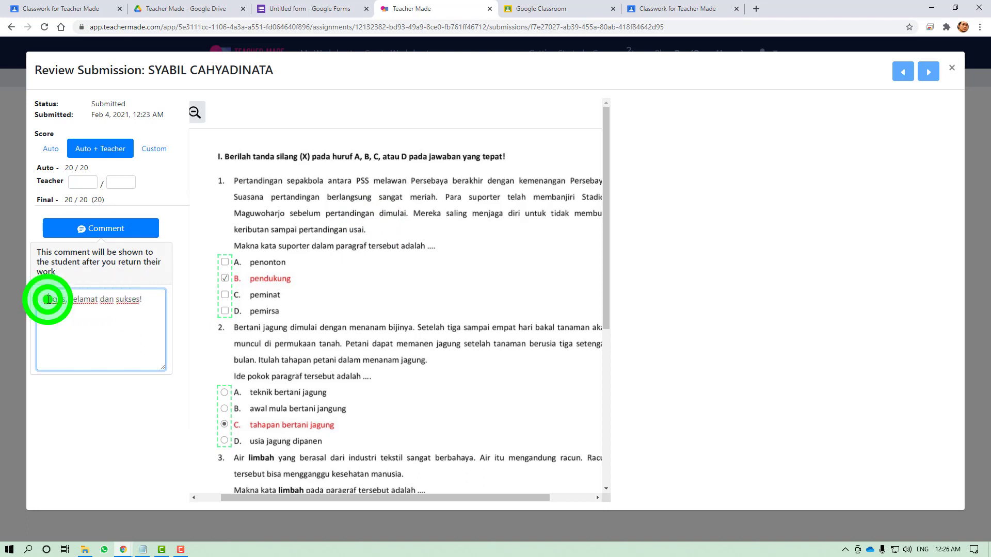
key(BackSpace)
text(B)
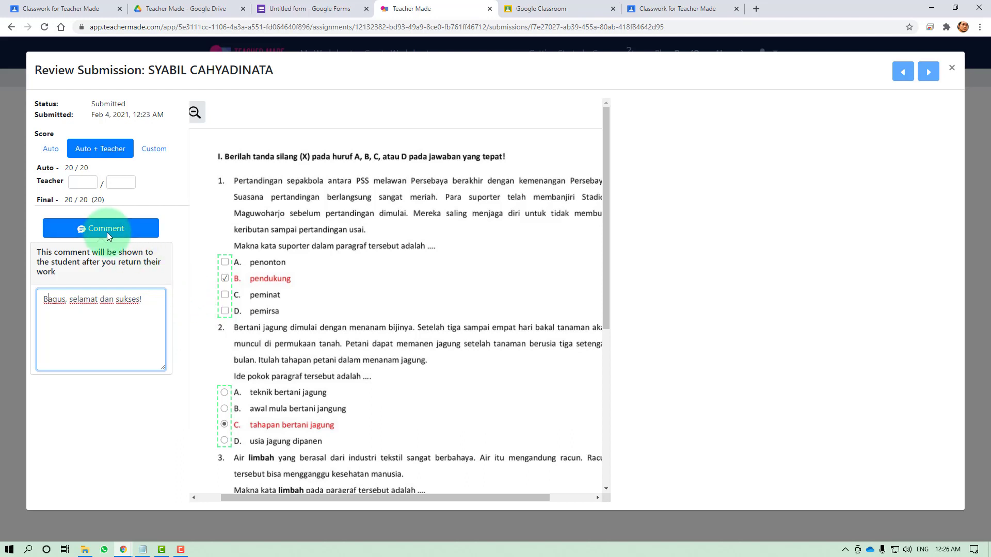
click(132, 226)
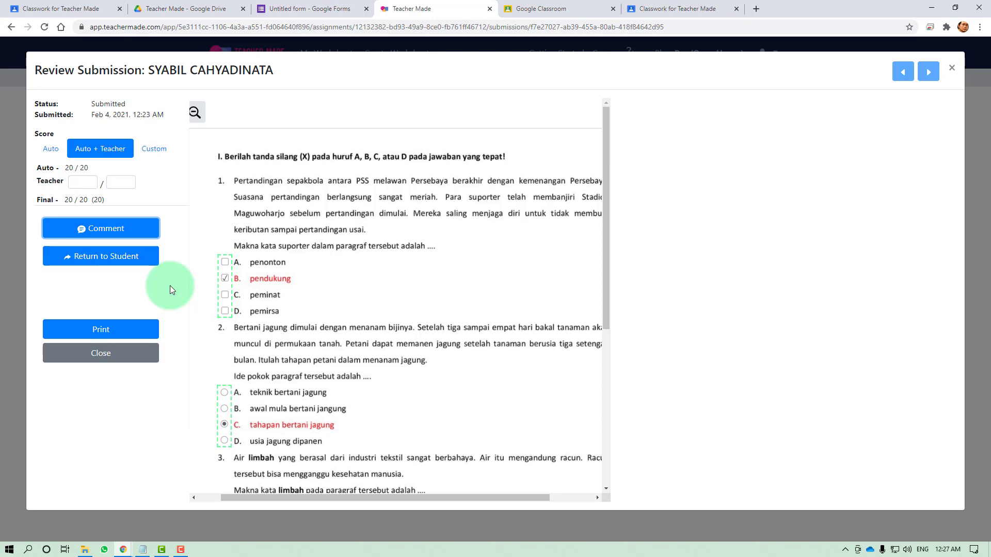
Step: Return the graded submission with its comment to the student
scroll(354, 305, down, 5)
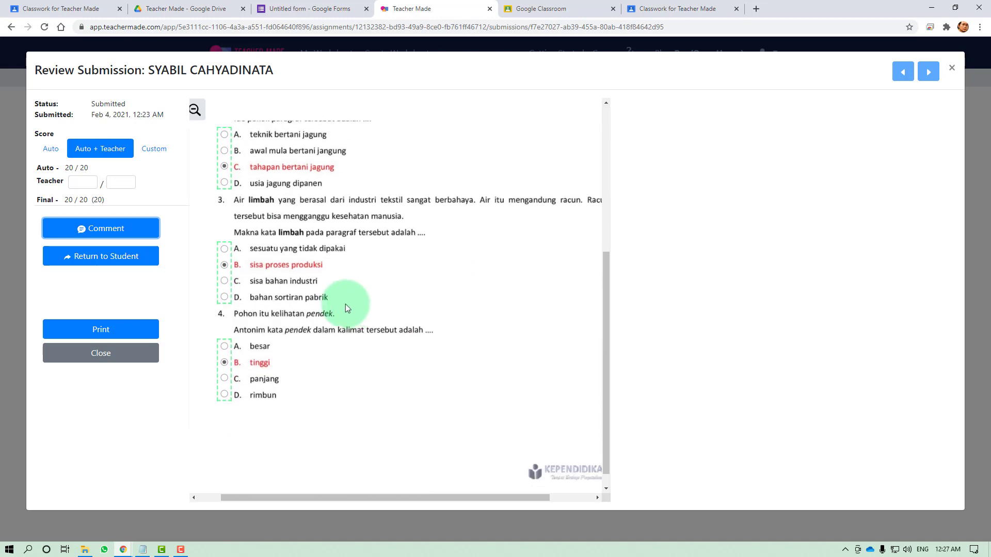
click(117, 257)
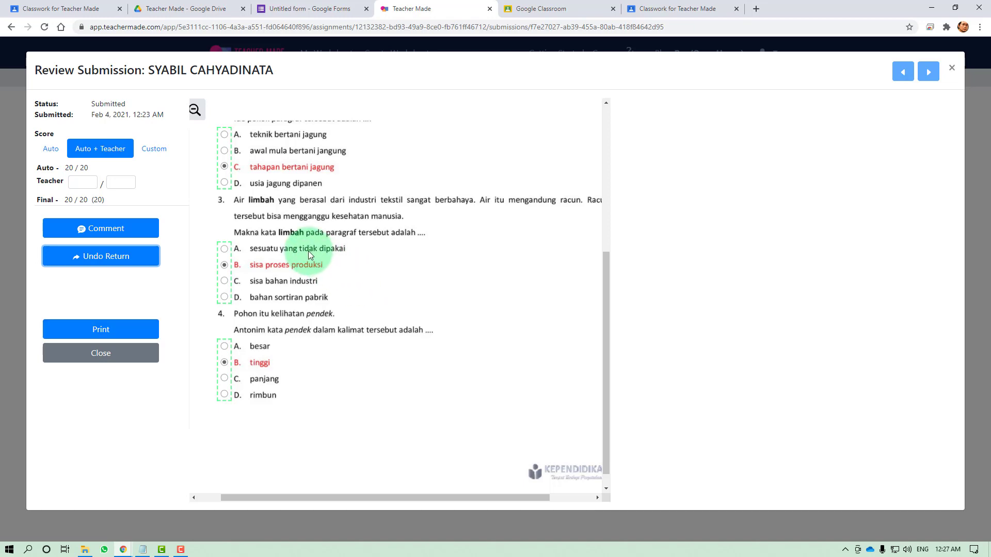
scroll(308, 251, up, 5)
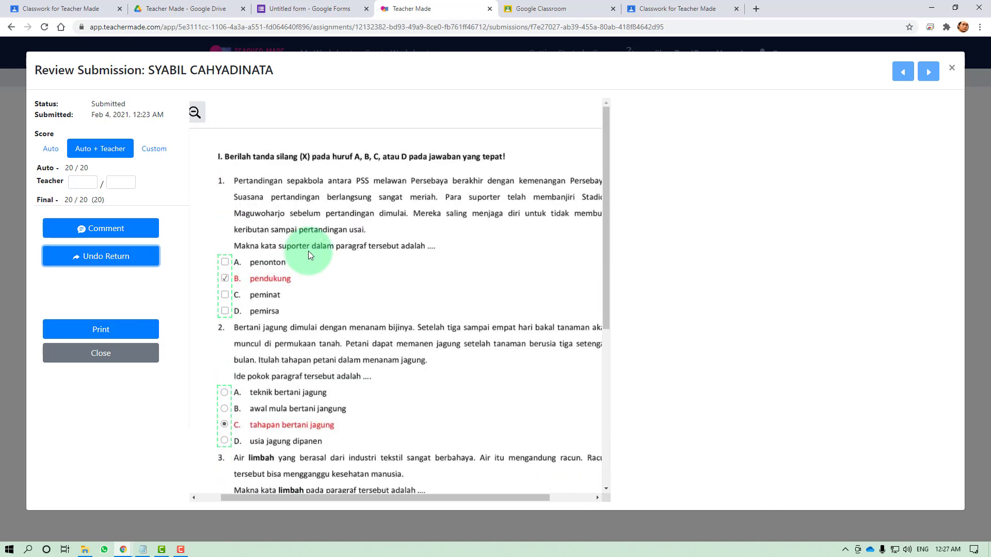
Step: Open the print view of the reviewed submission and leave it without printing
click(142, 322)
click(816, 466)
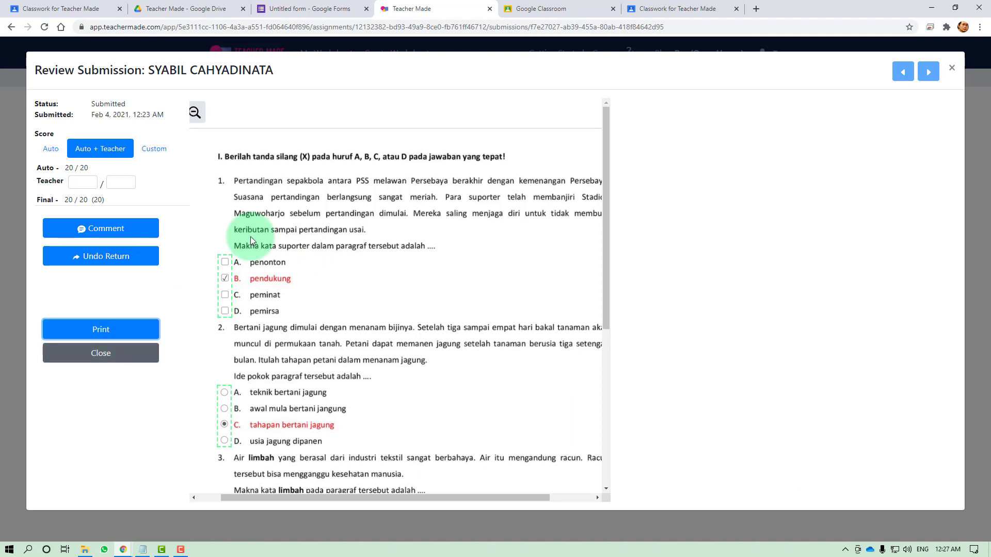
Step: Reduce the worksheet preview to fit its full width, look through the answers and close the submission review
click(607, 147)
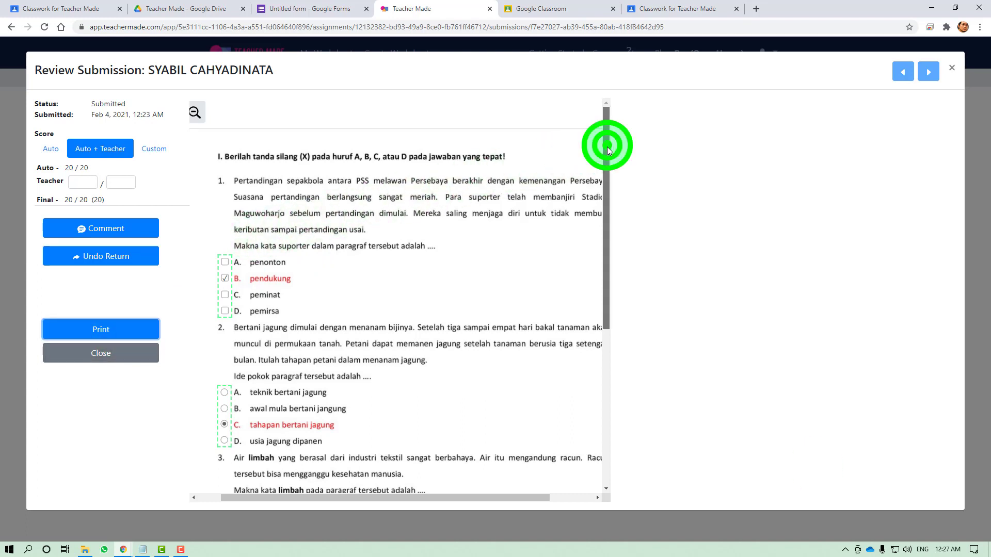
click(197, 113)
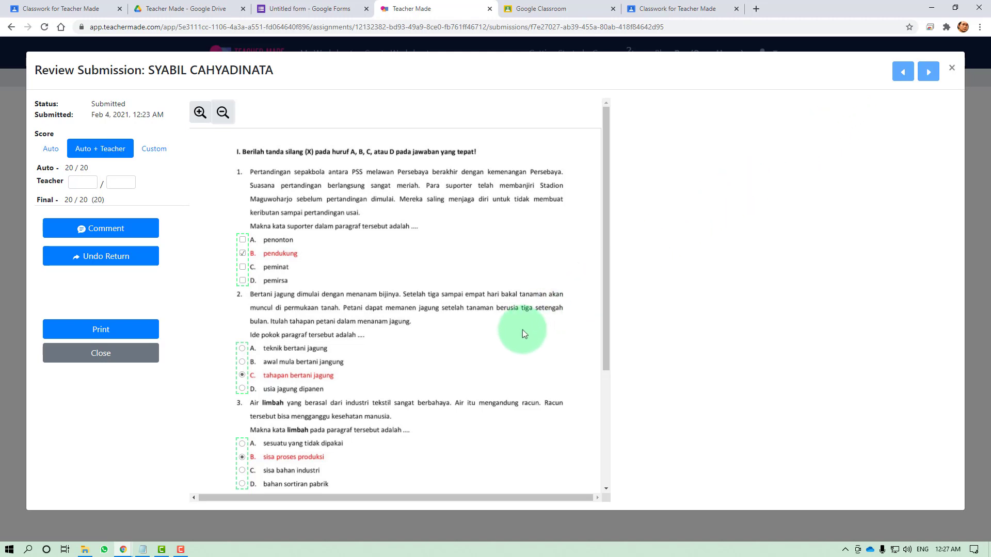
scroll(519, 333, down, 3)
scroll(519, 333, up, 3)
scroll(519, 333, down, 3)
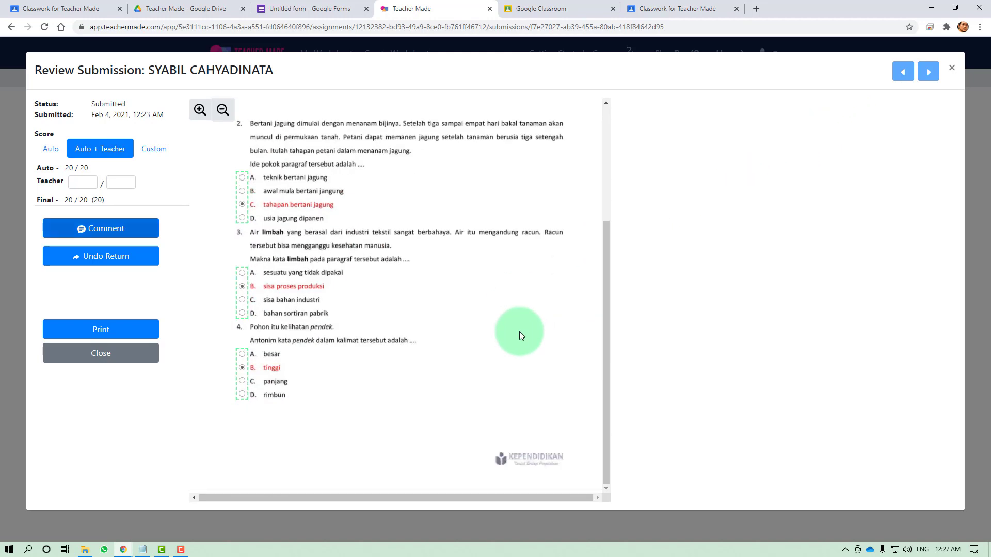
click(100, 354)
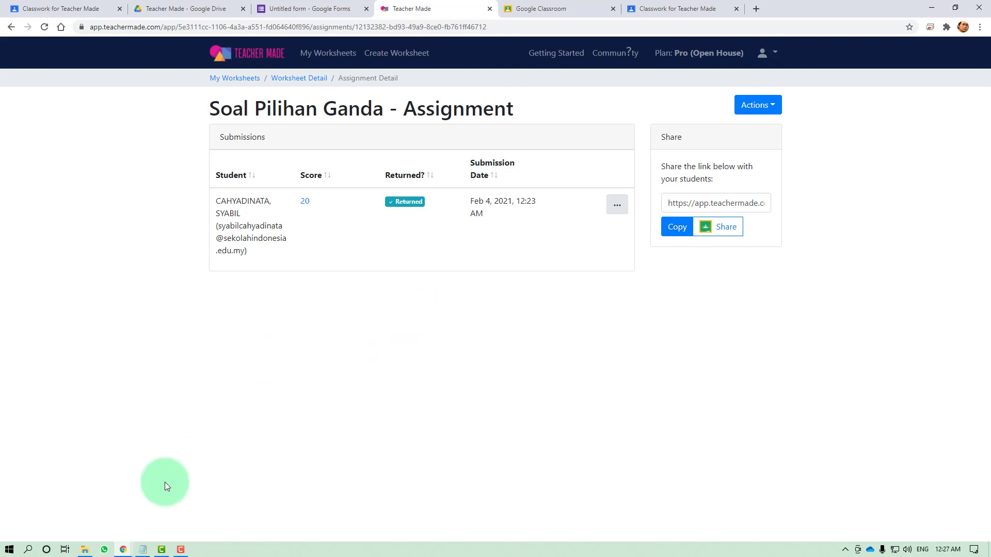
Step: Switch to the student's Incognito window, reload the submitted worksheet, highlight the score and examine the marked answers
click(123, 549)
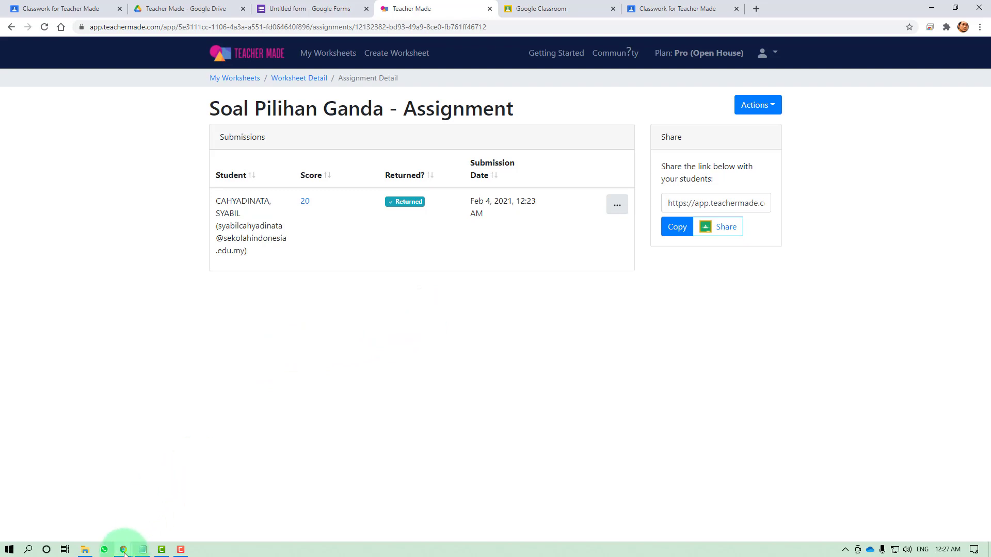
click(190, 509)
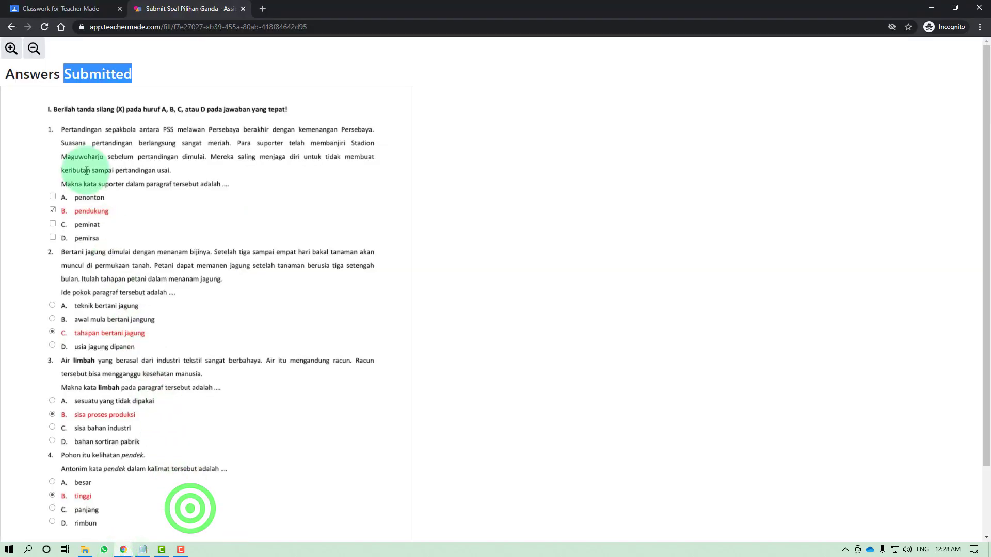
click(44, 26)
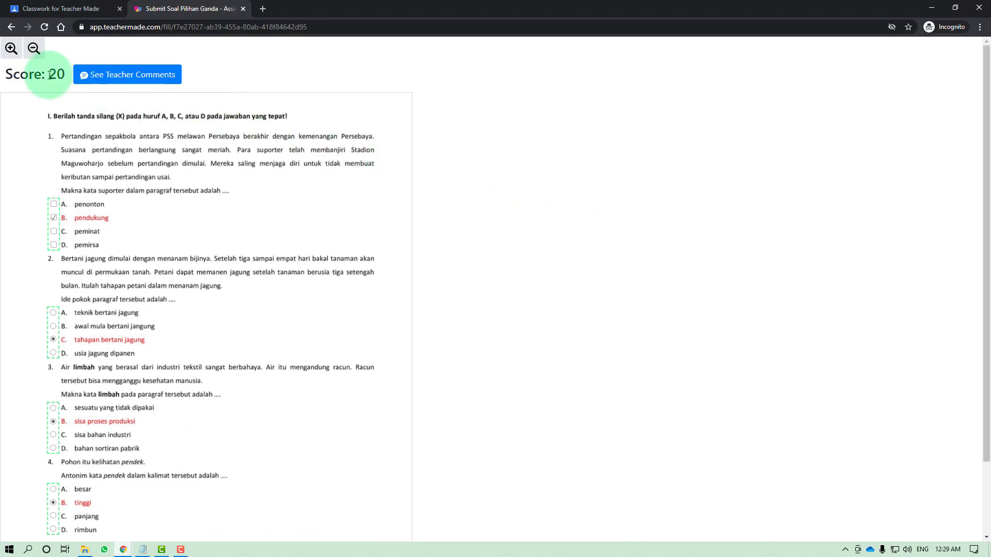
drag(48, 73, 62, 73)
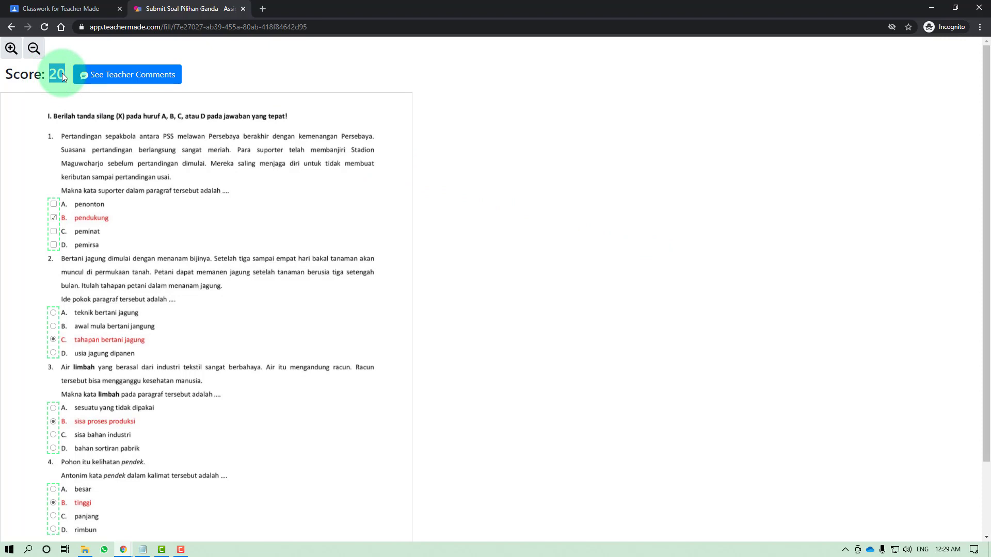
scroll(62, 73, down, 2)
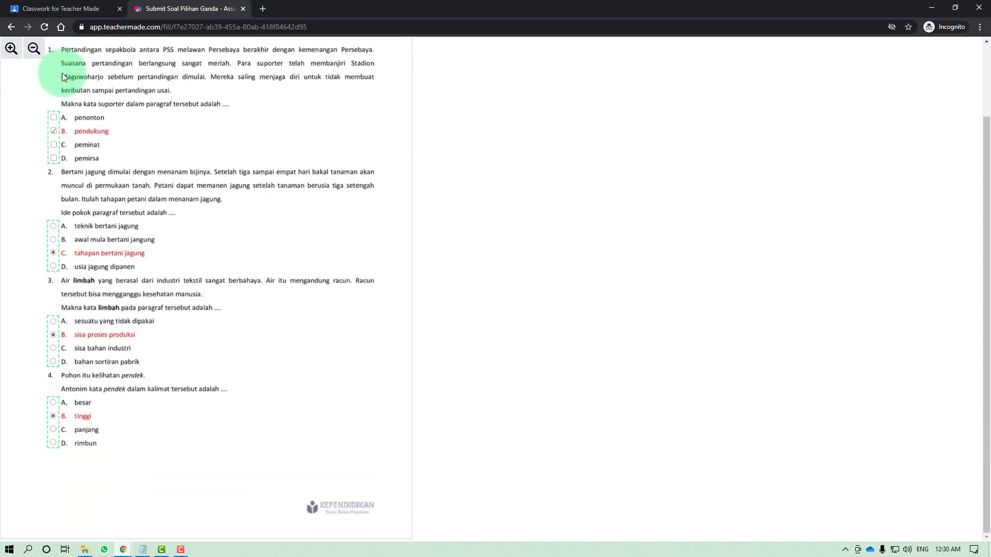
scroll(61, 76, up, 2)
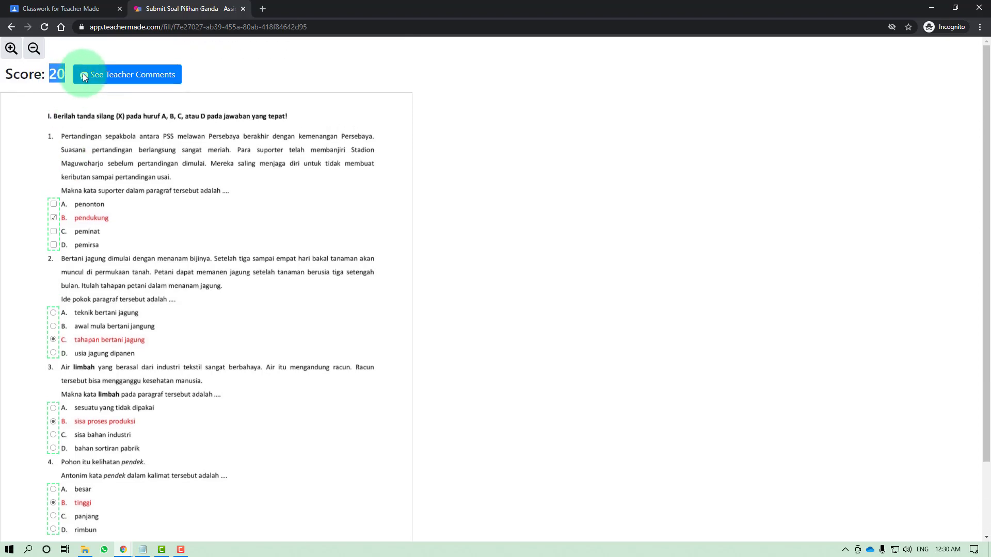
Step: Read the teacher's comment on the returned worksheet, close it and look over the questions below
click(127, 79)
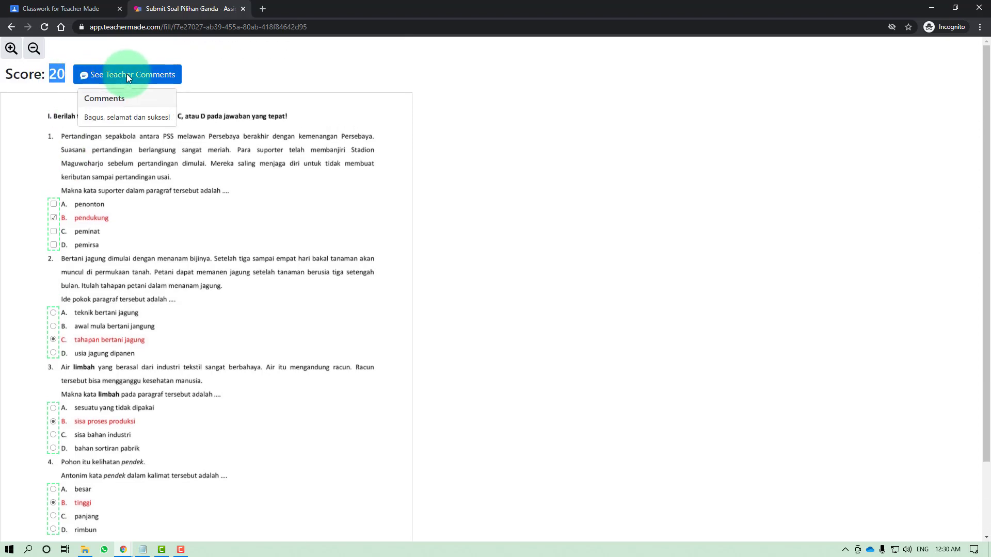
click(214, 164)
scroll(215, 168, down, 2)
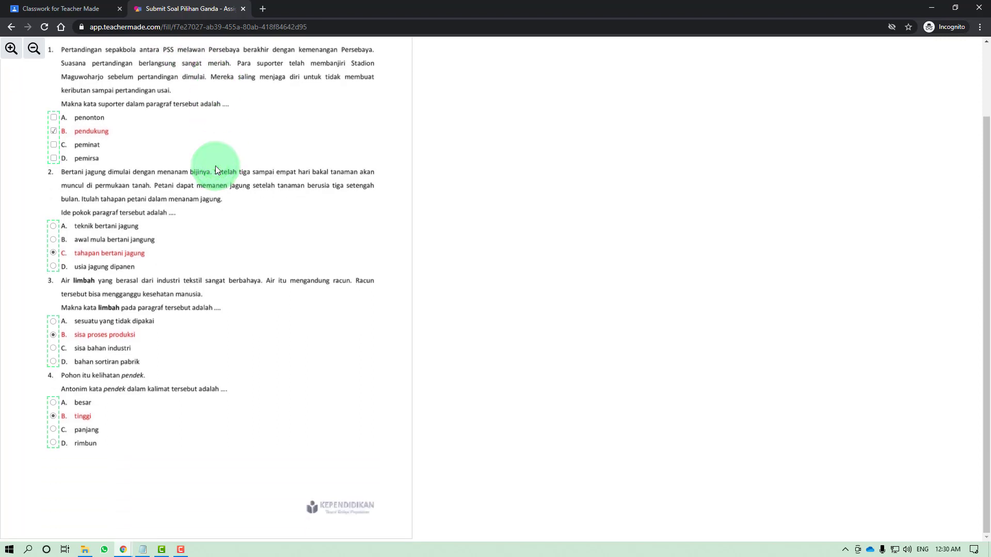
Step: Switch to the teacher's Google Classroom window, close the extra assignment tab and open Soal Pilihan Ganda - Assignment from the class gradebook
scroll(215, 165, up, 2)
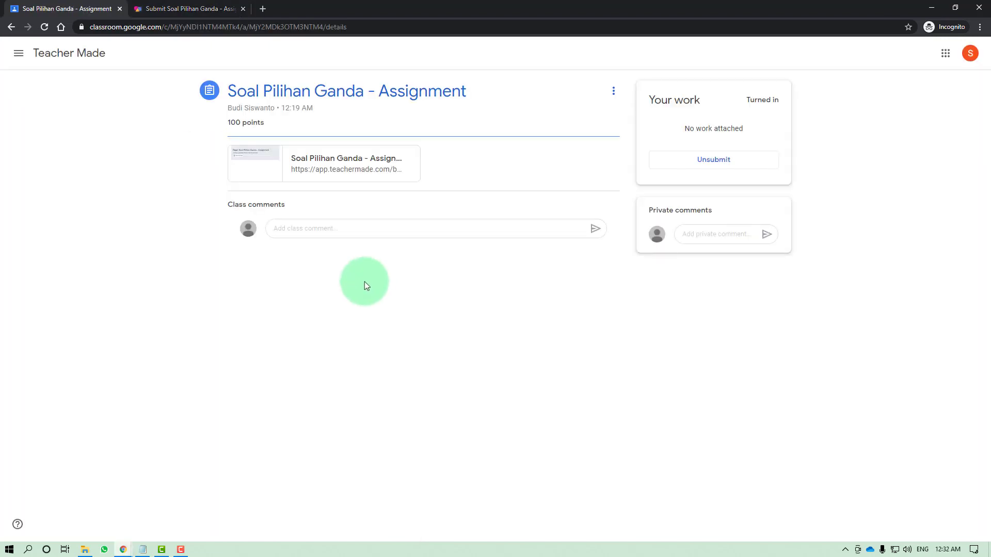
click(123, 550)
click(95, 519)
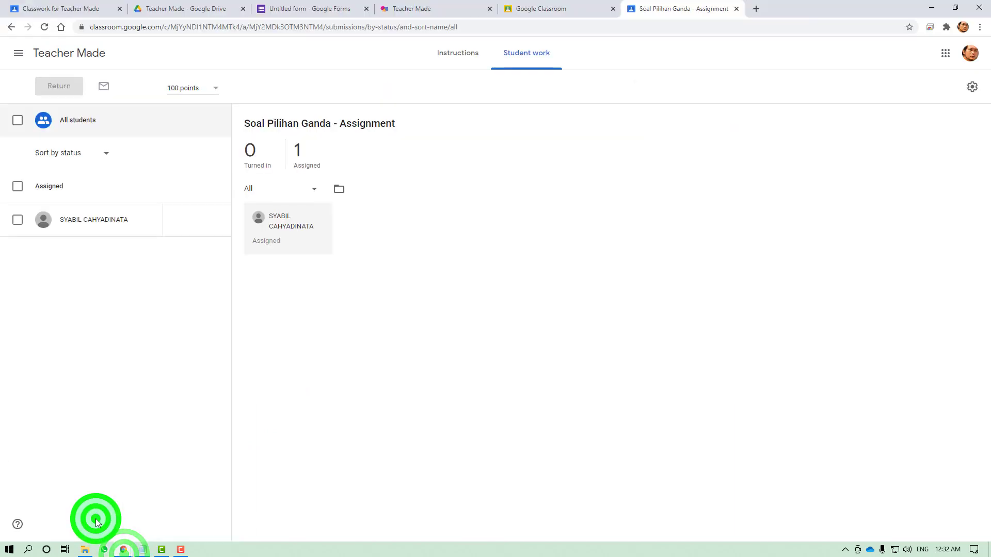
click(737, 8)
click(63, 5)
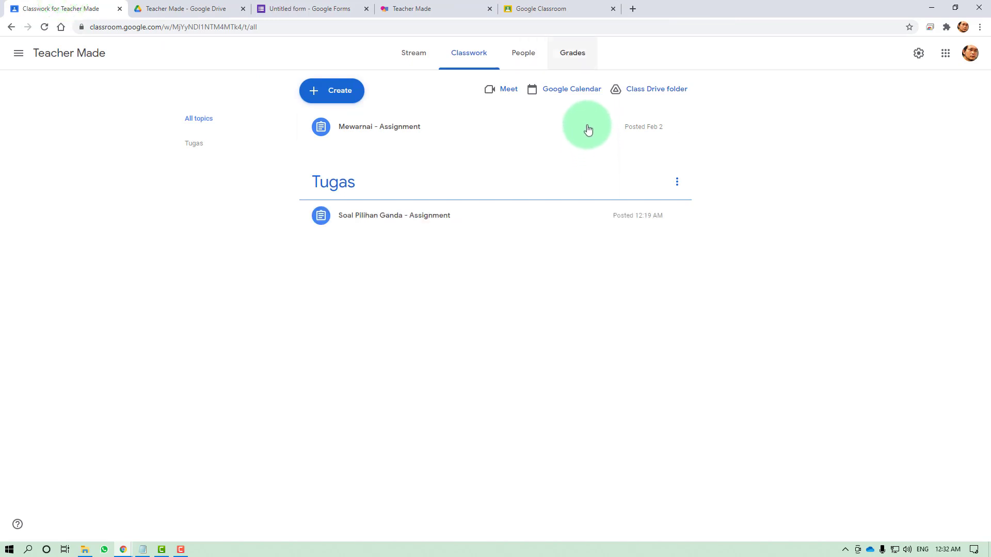
click(576, 52)
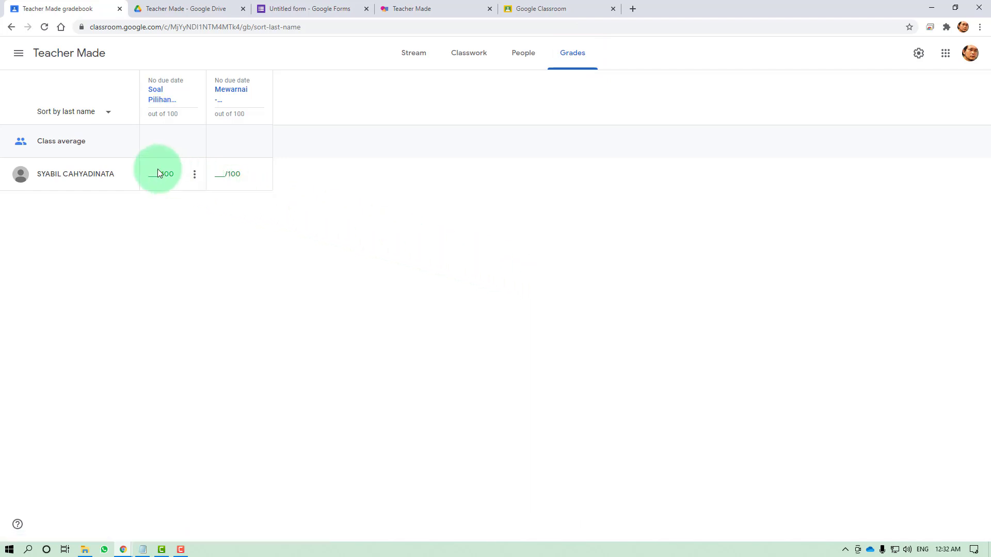
click(159, 100)
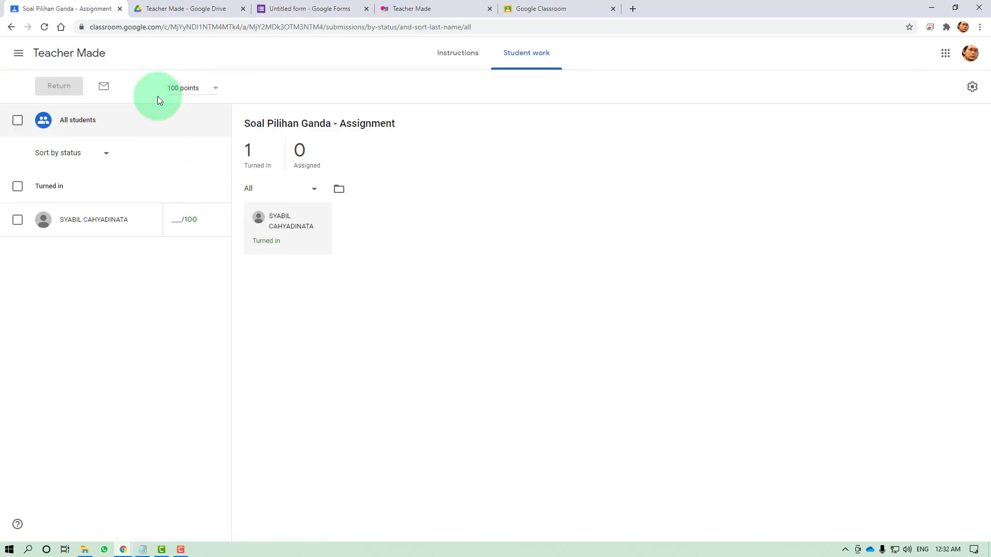
Step: Grade the student's turned-in work 100 out of 100 and return it to the student
click(175, 220)
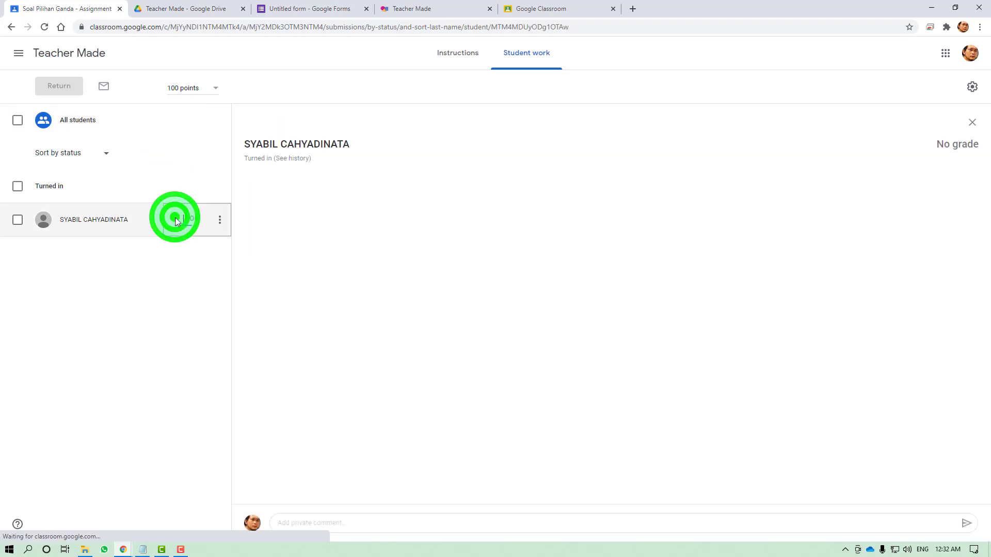
click(178, 220)
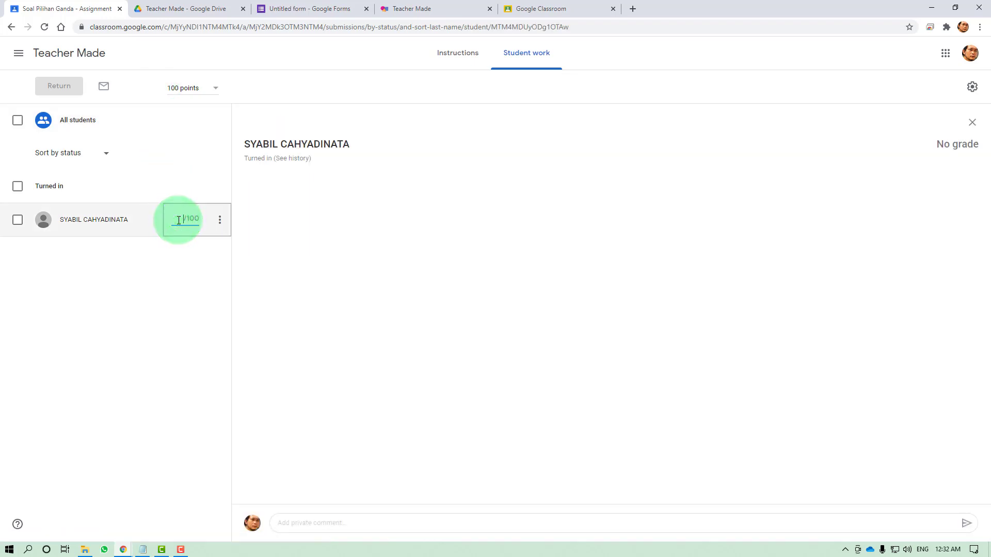
text(100)
click(207, 292)
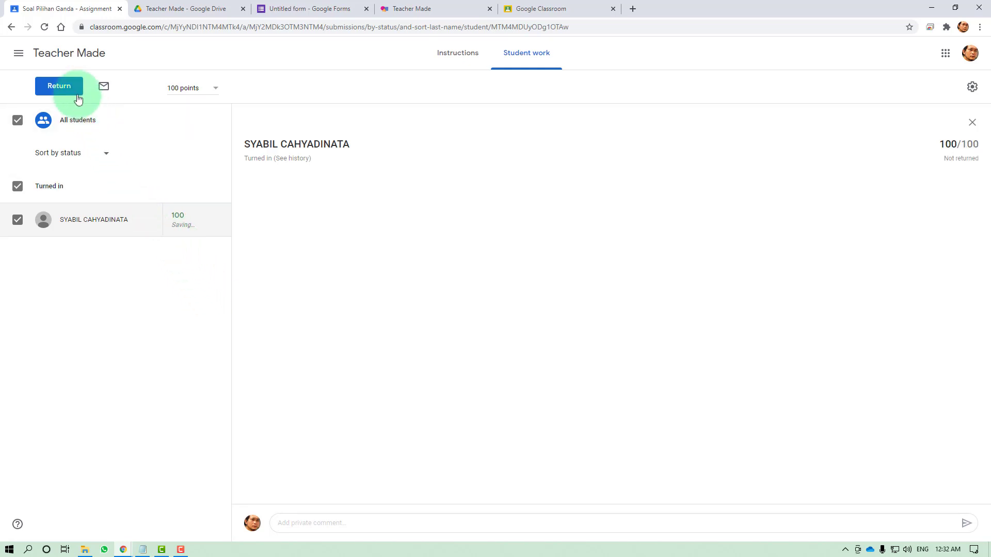
click(63, 86)
click(587, 340)
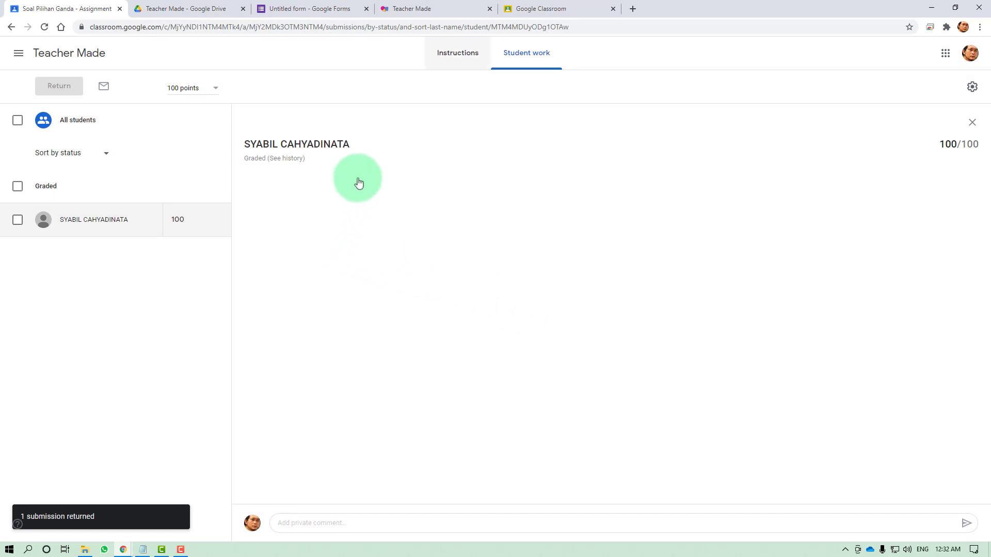
click(438, 6)
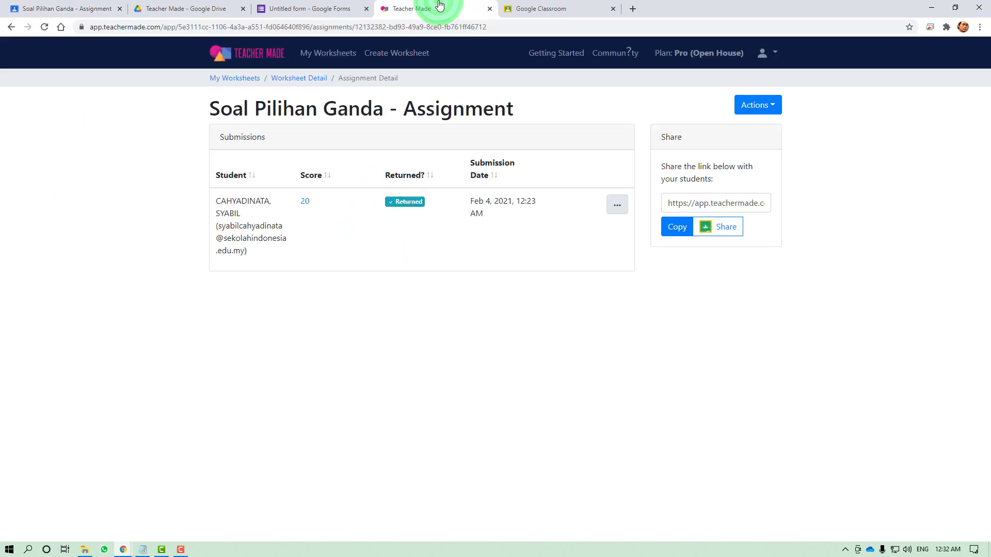
click(537, 7)
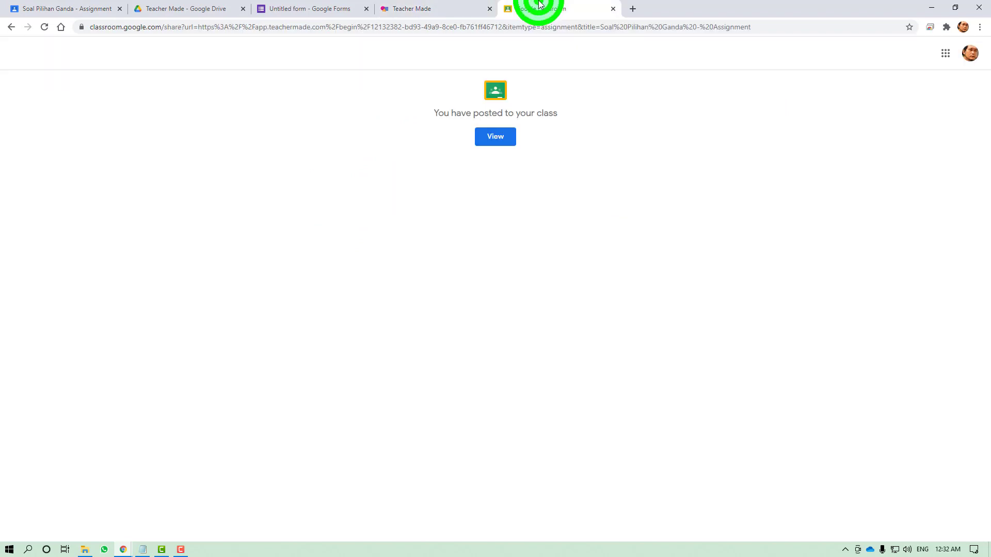
click(166, 8)
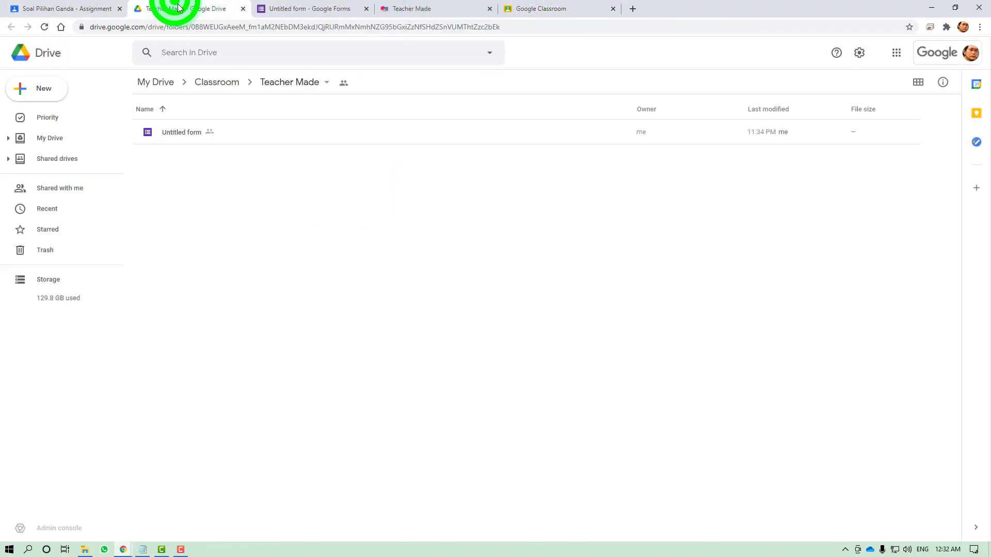
click(433, 5)
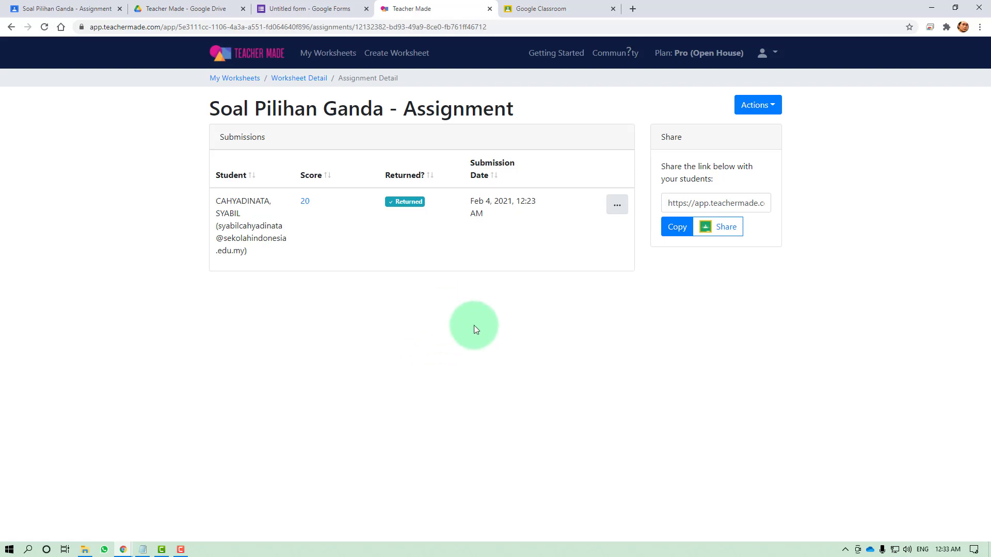
Step: Switch to the untitled form in Google Forms and look over its multiple-choice question and answer option fields
click(332, 8)
click(393, 223)
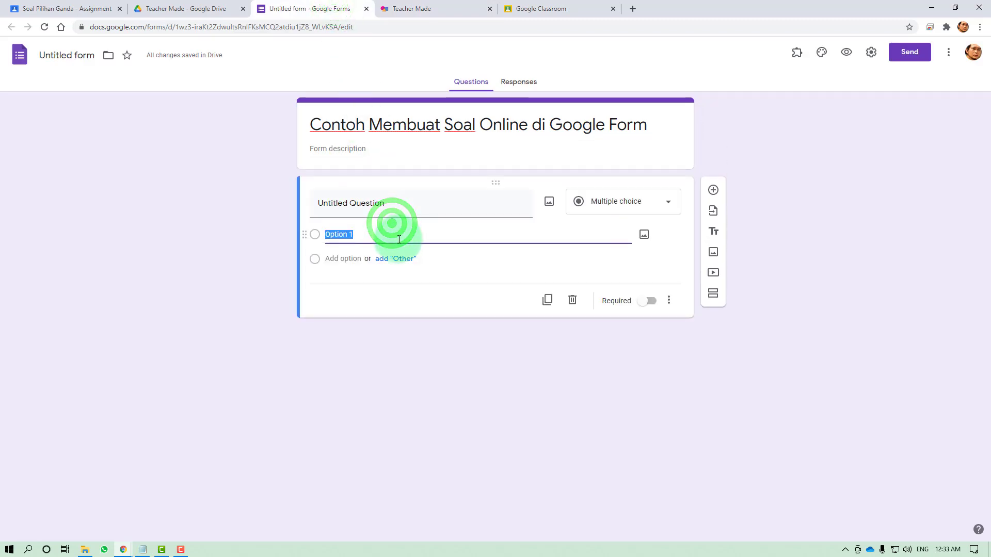
click(398, 204)
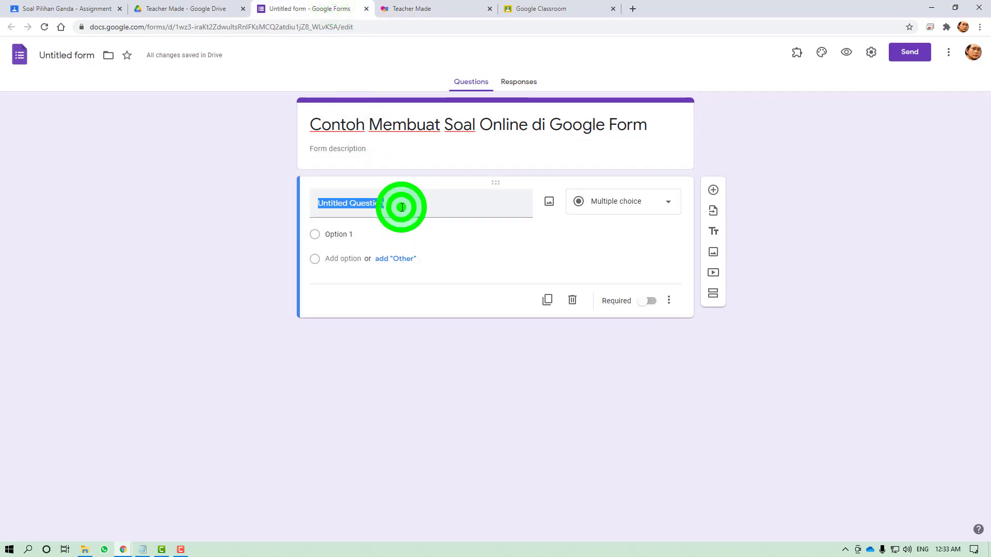
click(408, 235)
click(454, 258)
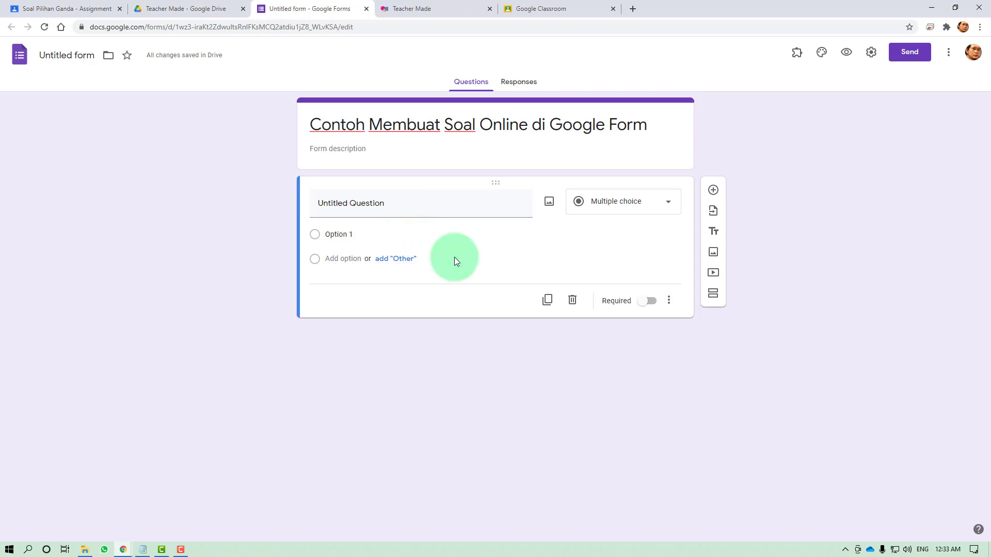
Step: Examine the form's option for making it a quiz, leave the settings without saving and return to the TeacherMade assignment page
click(877, 52)
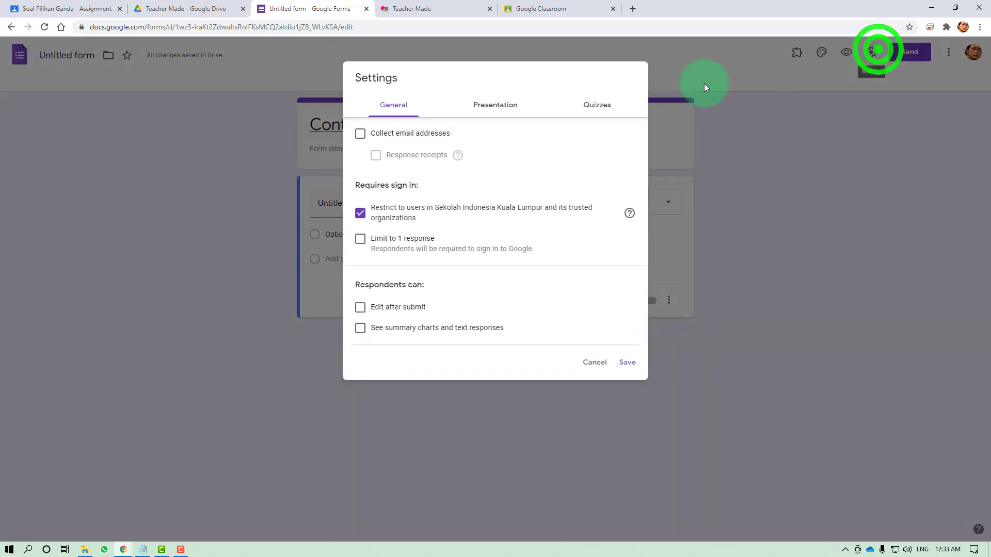
click(597, 103)
click(371, 135)
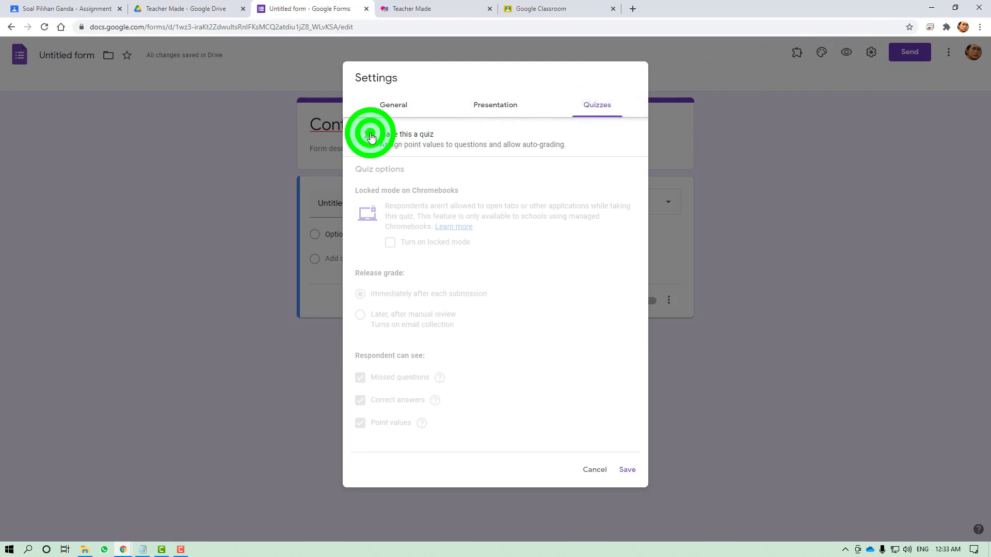
click(598, 473)
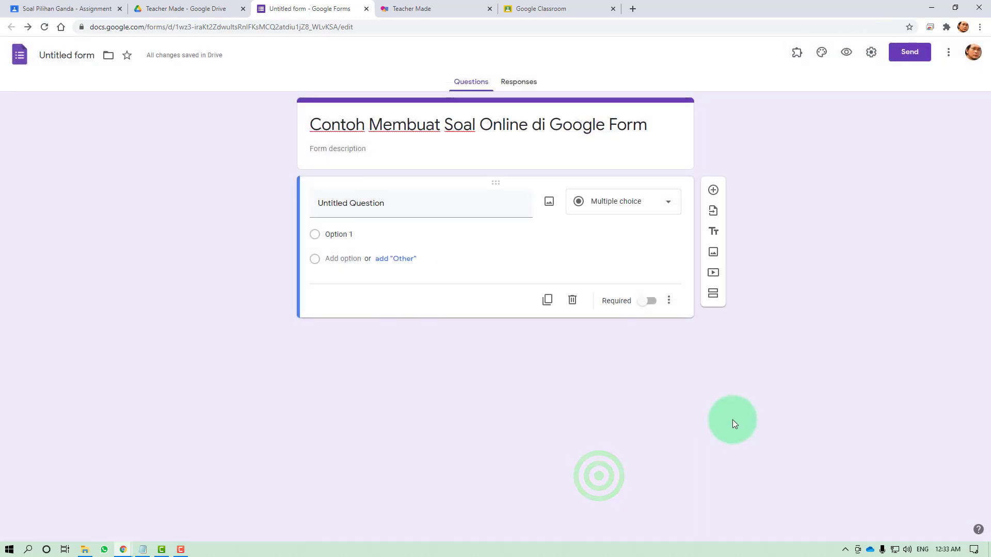
click(433, 9)
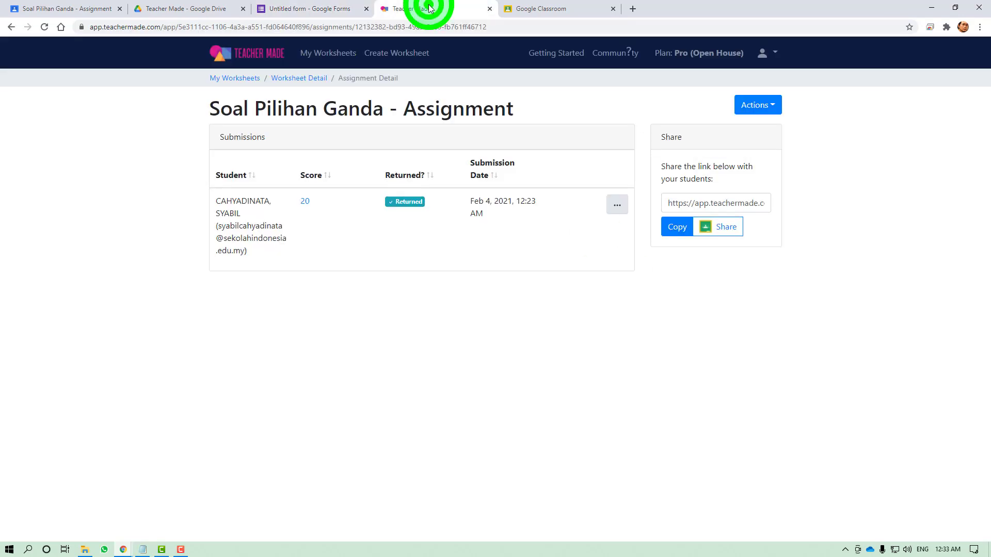